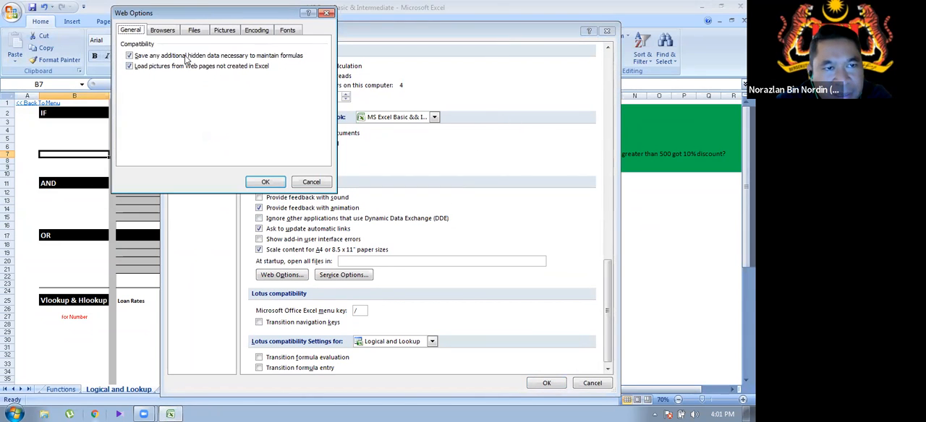
# - Turn off updating links on save in the Files settings of the Web Options and accept the change
pyautogui.click(194, 29)
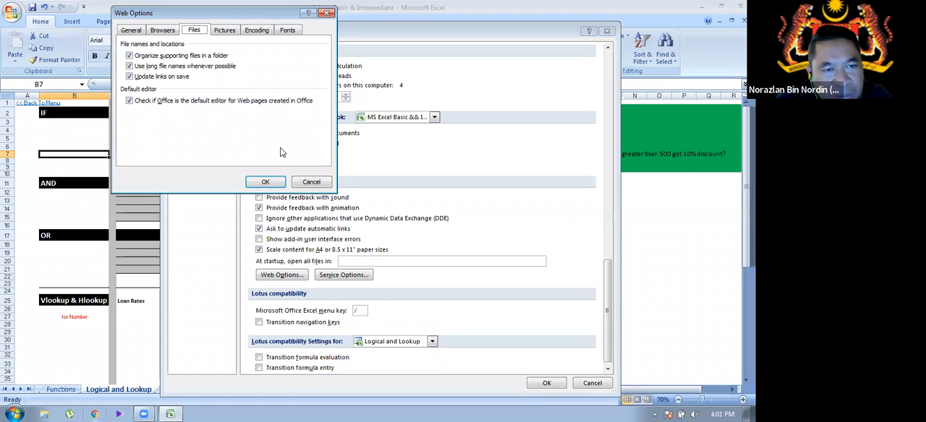
pyautogui.click(170, 77)
pyautogui.click(129, 77)
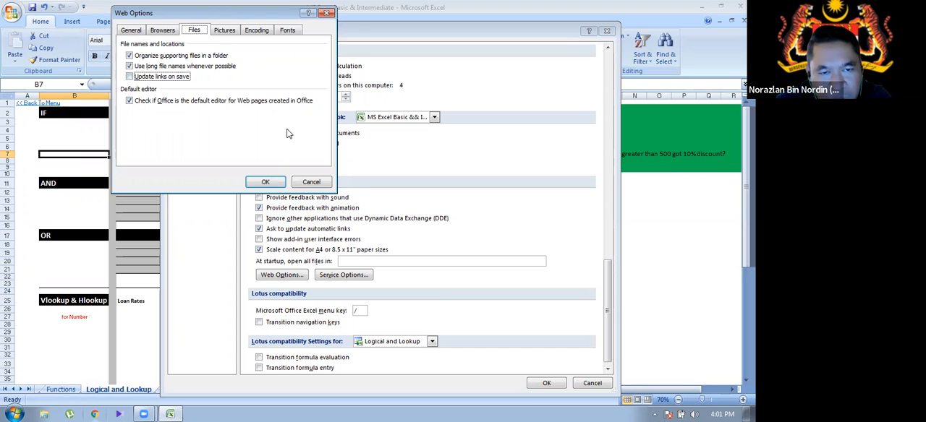
pyautogui.click(266, 182)
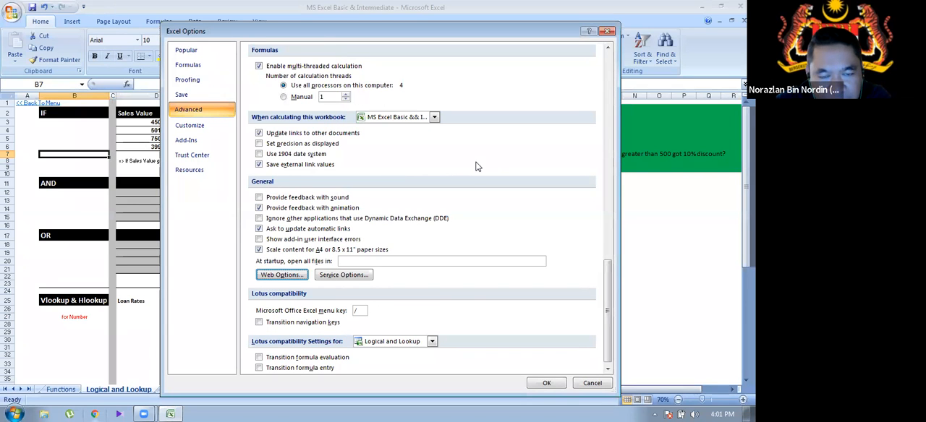
# - Review the Document Management settings in the Service Options, accept them, and confirm the Excel Options
pyautogui.click(344, 275)
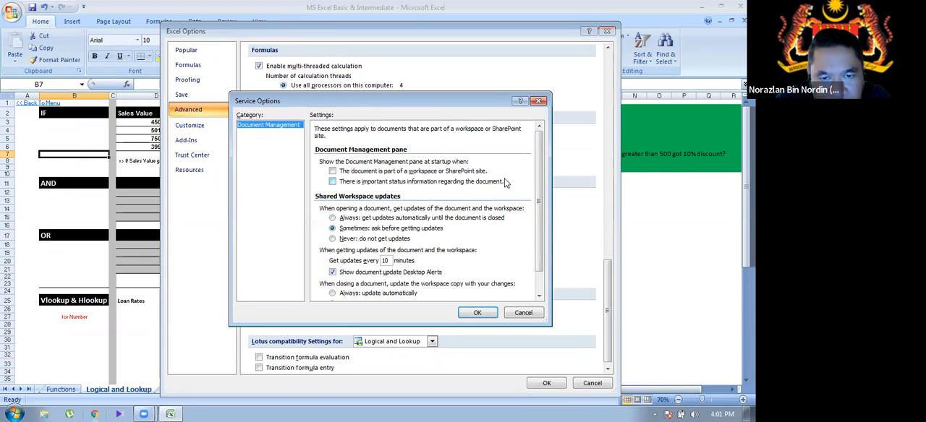
pyautogui.scroll(-1, 505, 183)
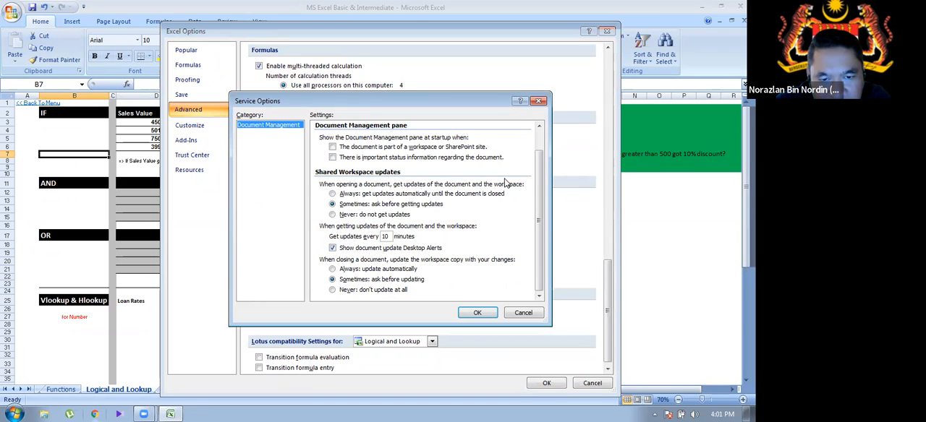
pyautogui.scroll(1, 505, 183)
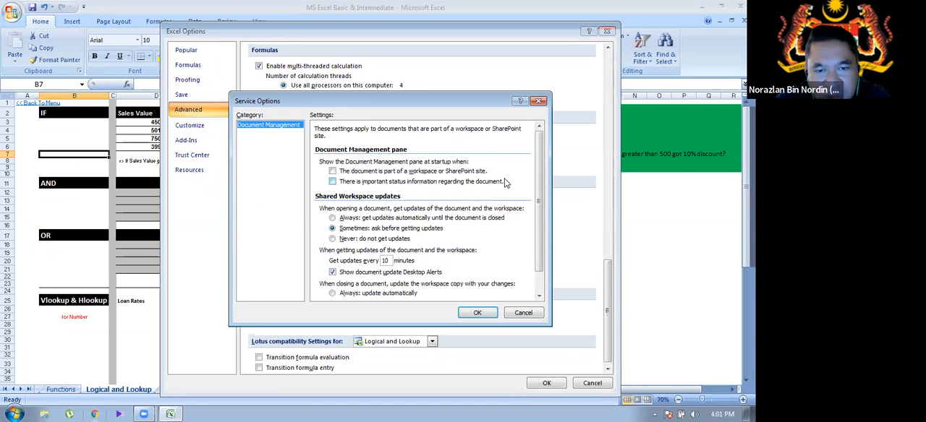
pyautogui.scroll(-1, 505, 183)
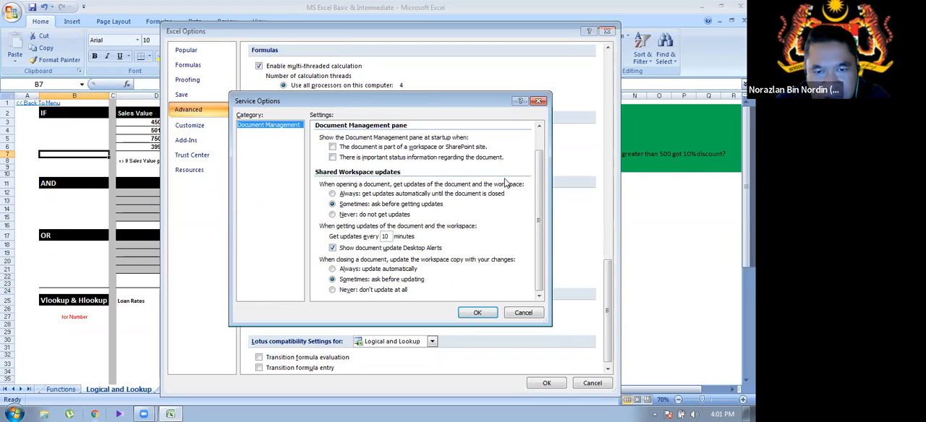
pyautogui.click(487, 315)
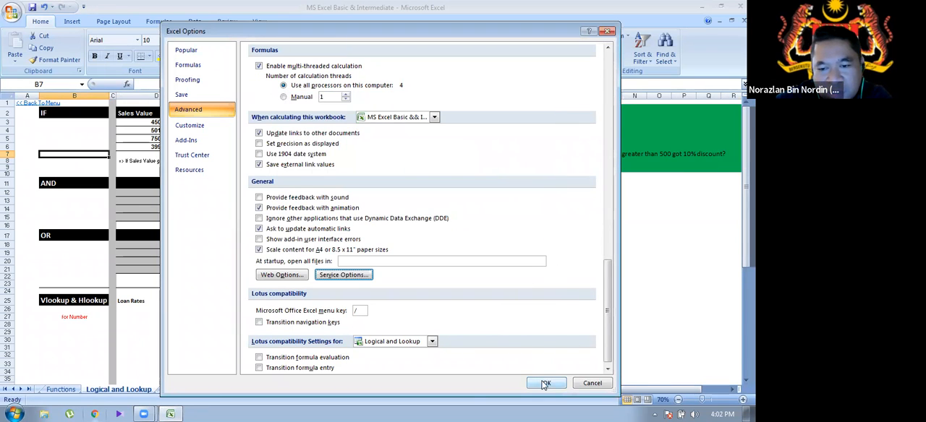
pyautogui.click(544, 383)
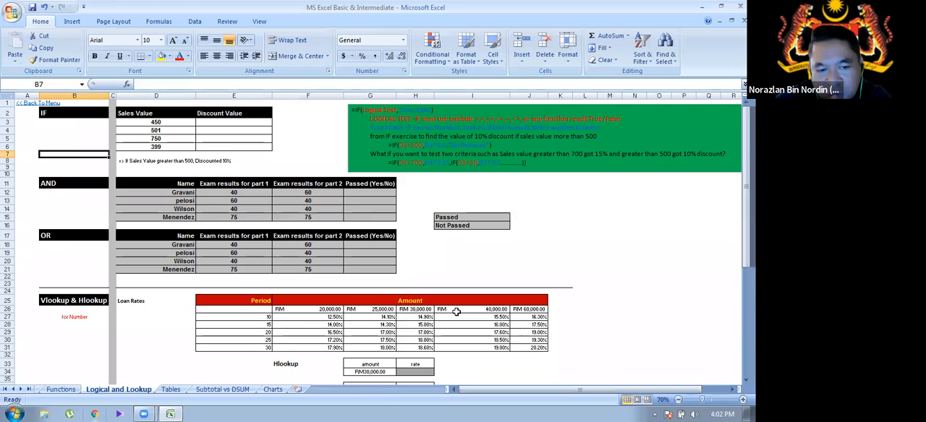
# - Close the workbook and reopen MS Excel Basic & Intermediate from the recent documents
pyautogui.hotkey('ctrl', 'w')
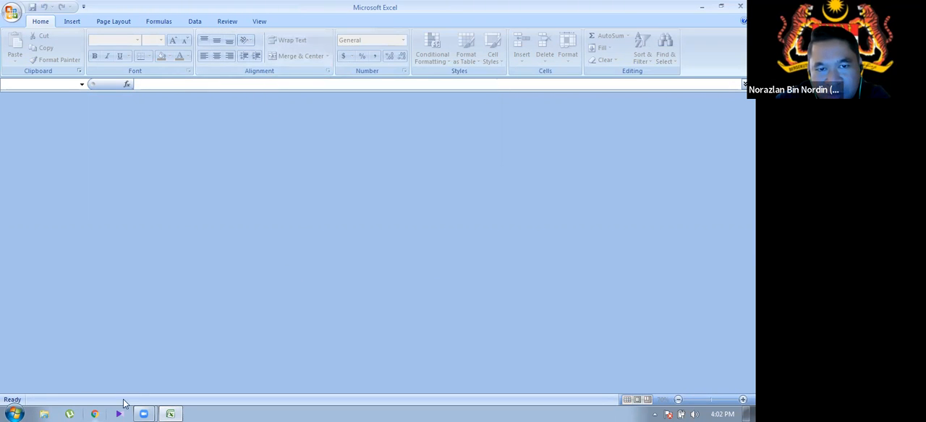
pyautogui.click(18, 413)
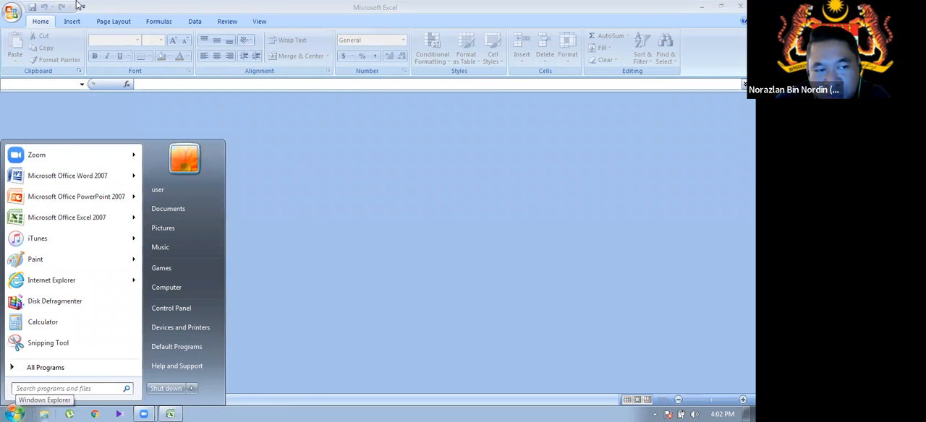
pyautogui.click(13, 13)
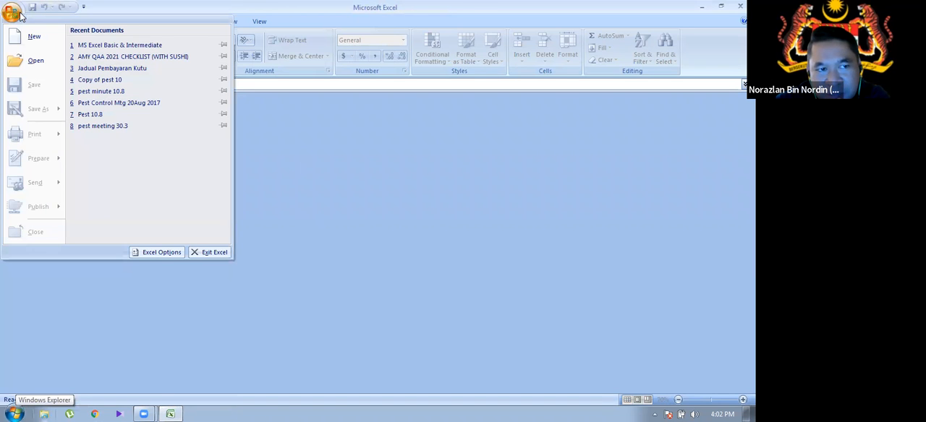
pyautogui.click(122, 45)
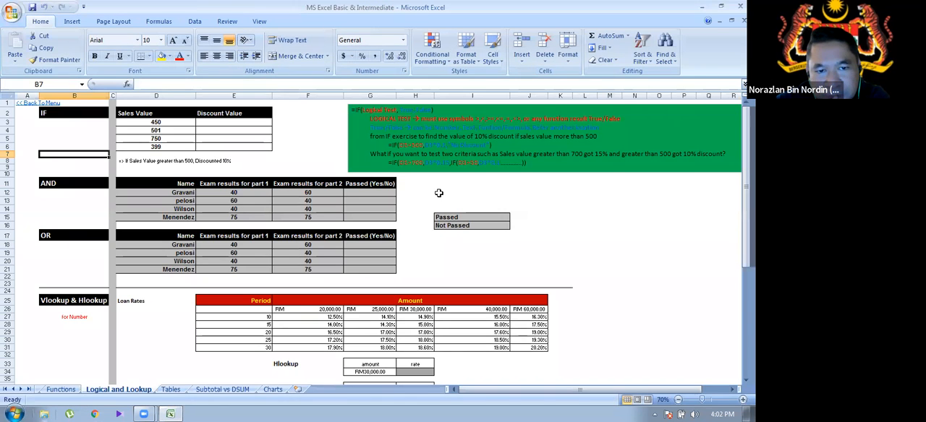
# - Switch to the Functions sheet and try its Back To Menu link
pyautogui.click(75, 391)
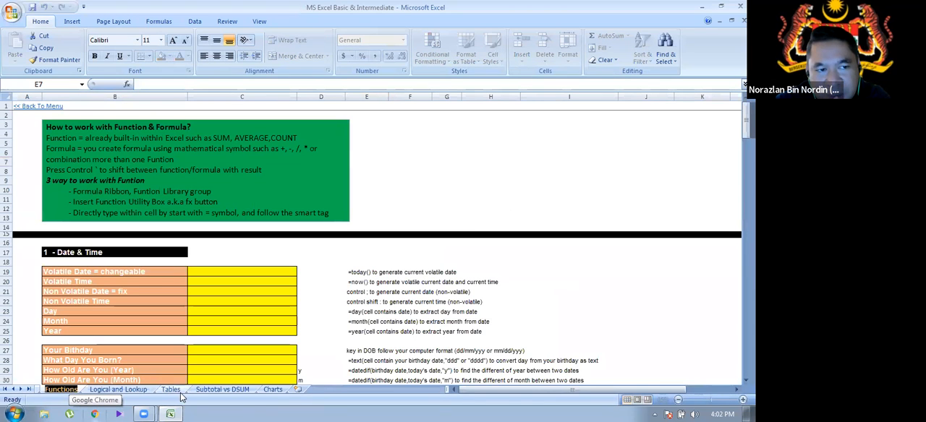
pyautogui.click(6, 390)
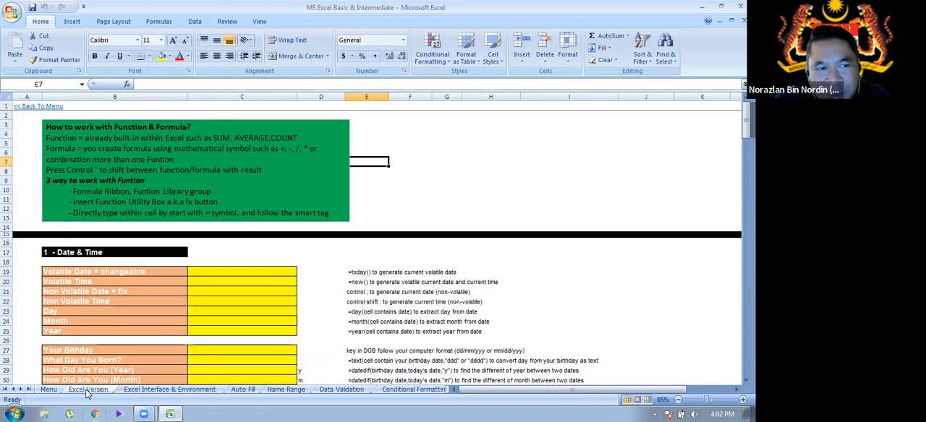
pyautogui.click(39, 109)
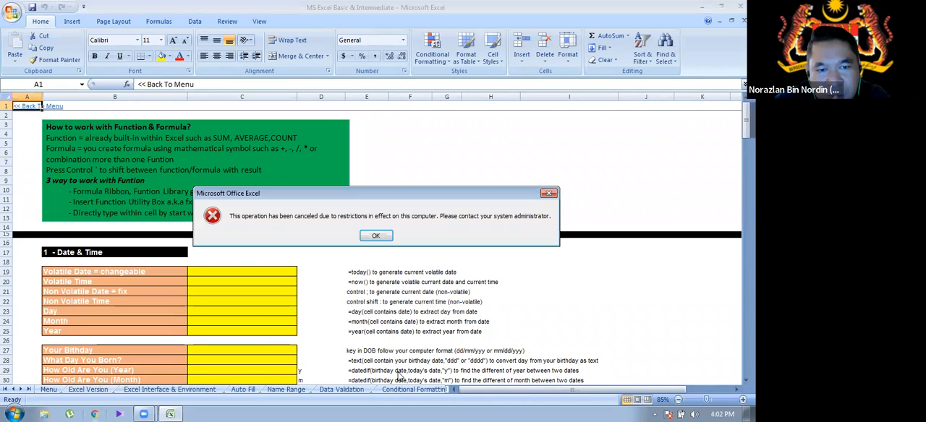
pyautogui.click(376, 236)
pyautogui.click(368, 235)
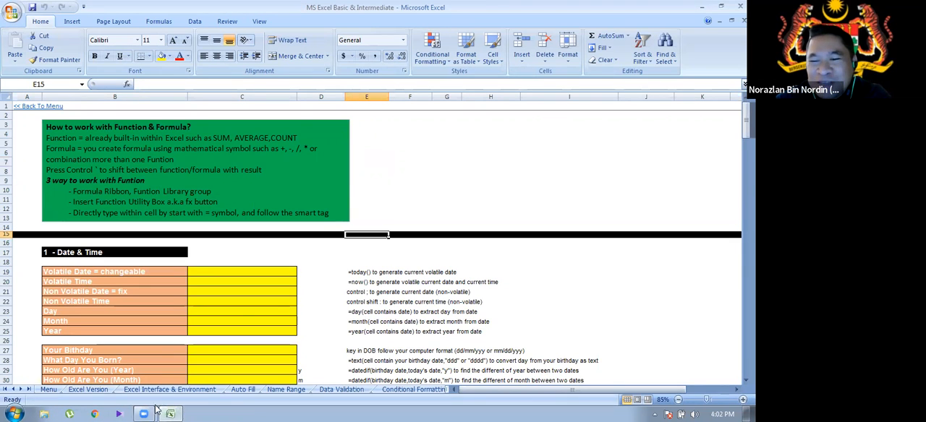
pyautogui.moveTo(144, 411)
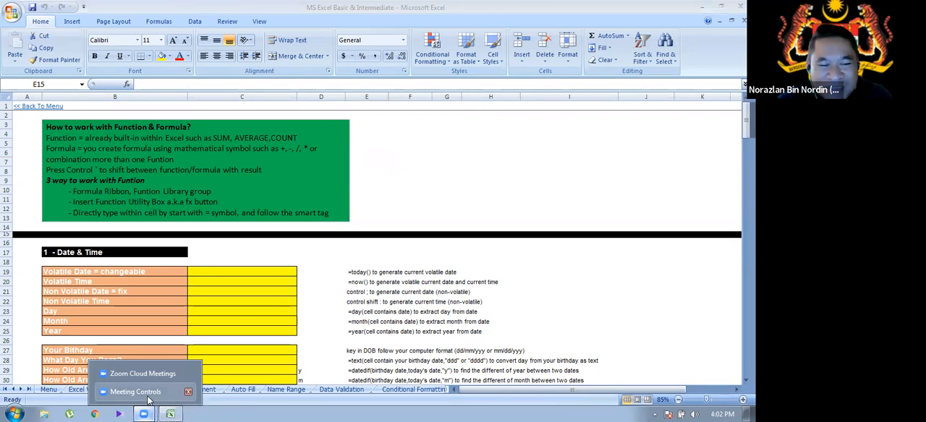
pyautogui.click(137, 392)
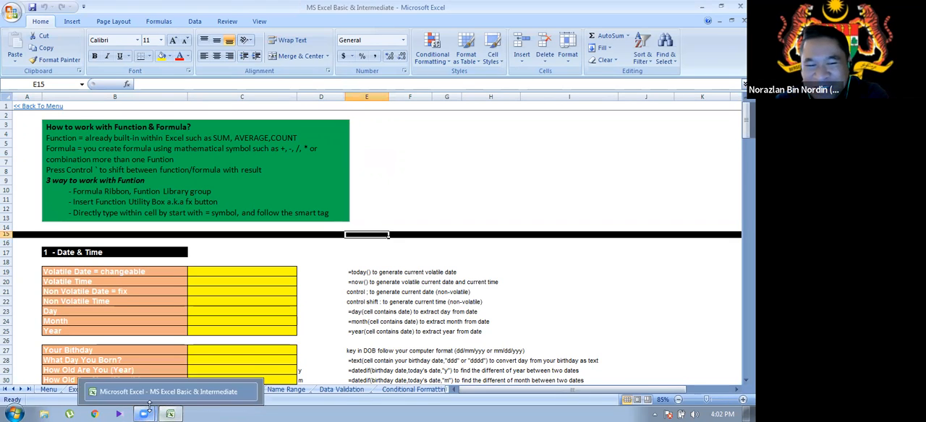
pyautogui.moveTo(145, 411)
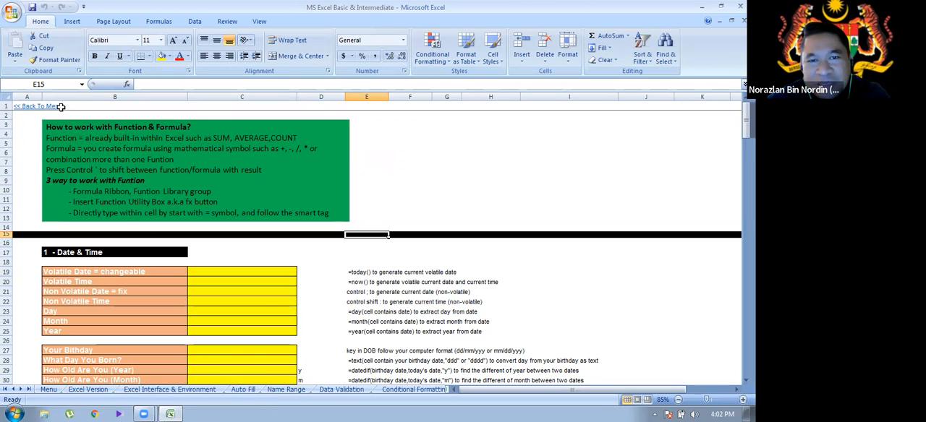
pyautogui.click(171, 412)
pyautogui.click(171, 413)
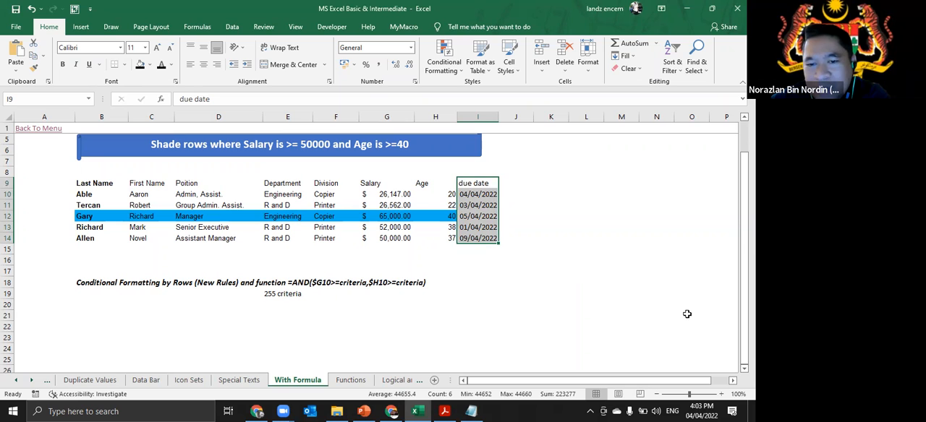
# - Examine the due date heading and each date in I9:I14 of the With Formula sheet
pyautogui.click(488, 185)
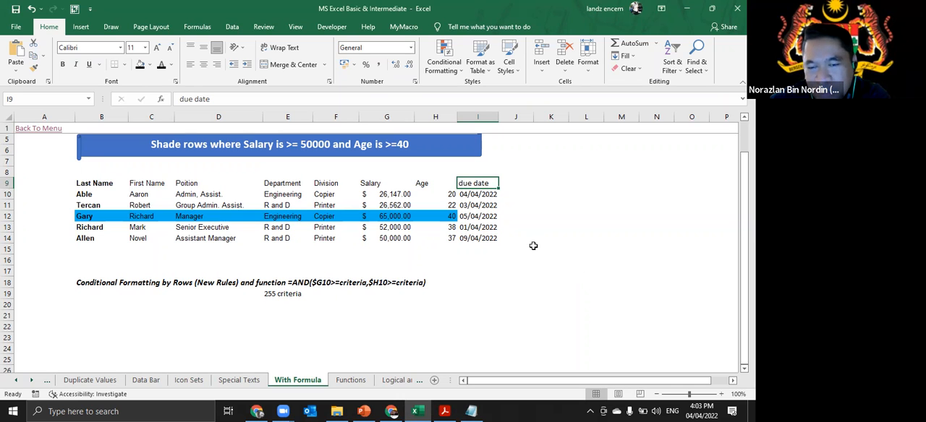
pyautogui.click(490, 195)
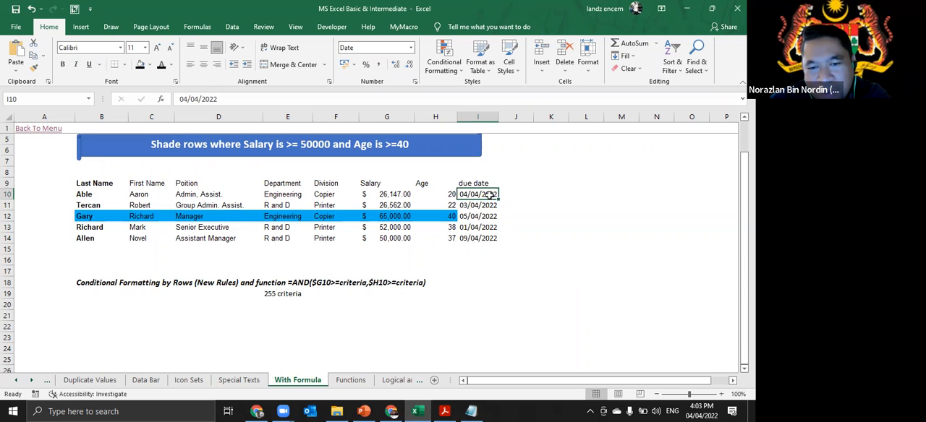
pyautogui.click(487, 207)
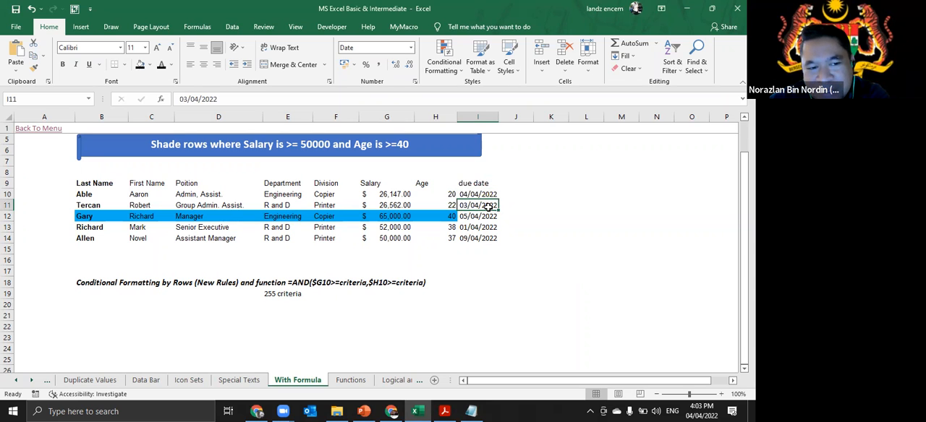
pyautogui.click(491, 217)
pyautogui.click(489, 228)
pyautogui.click(489, 237)
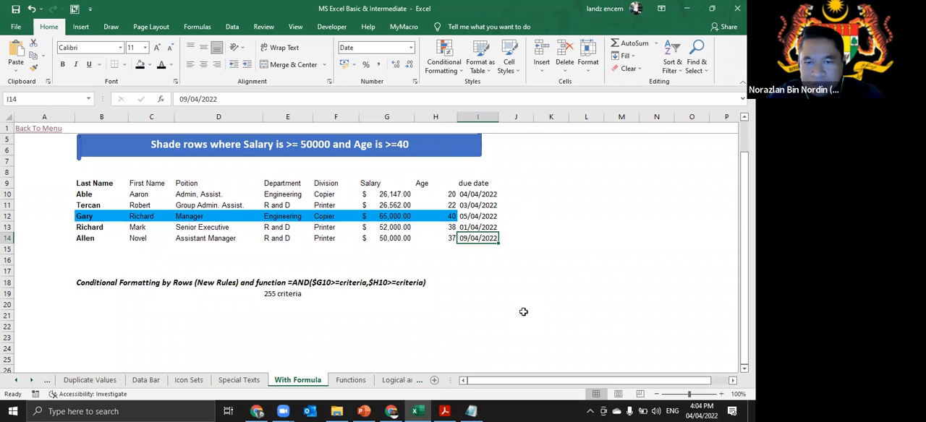
# - Zoom the sheet to 175% and autofit the due date column so its dates fit
pyautogui.scroll(5, 522, 311)
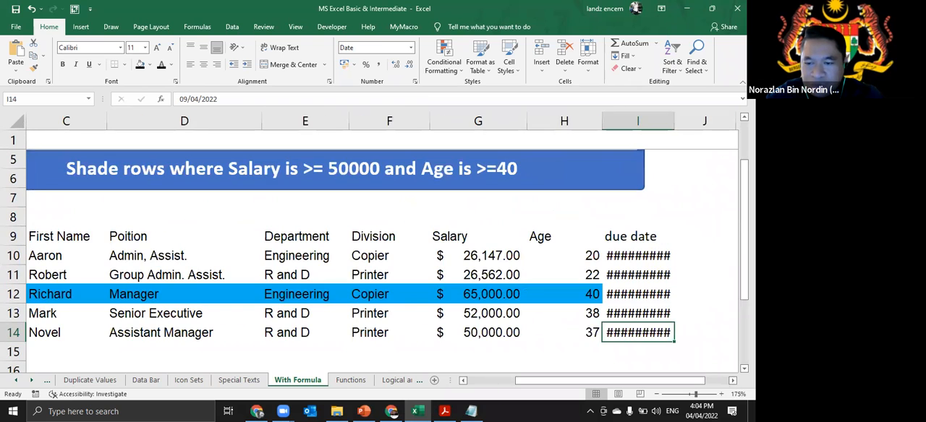
pyautogui.hscroll(2, 458, 192)
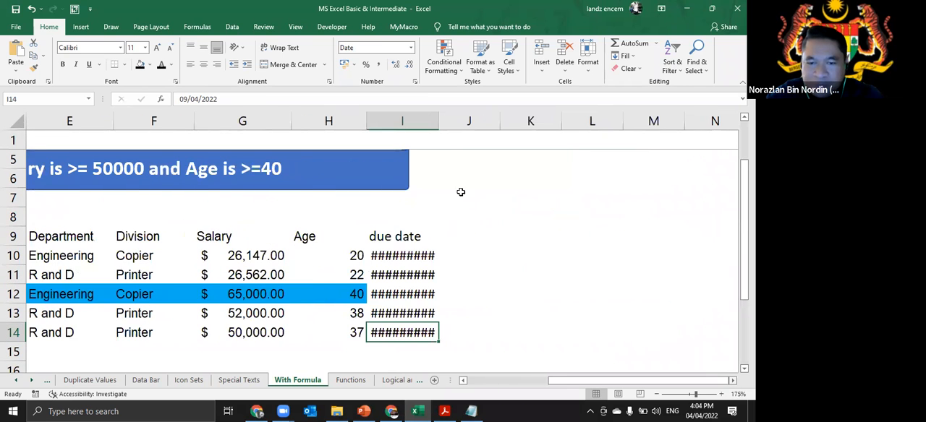
pyautogui.doubleClick(440, 123)
pyautogui.scroll(-1, 427, 246)
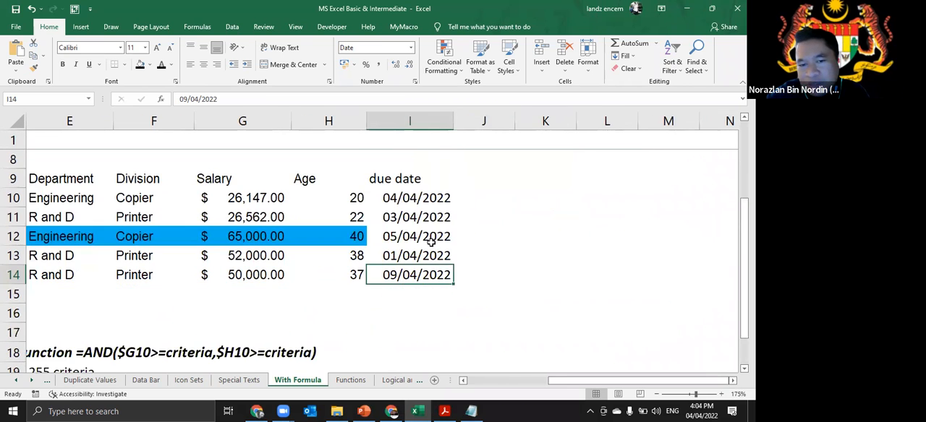
# - Go through the due dates in I10:I14 again, comparing the dates in I11 and I13 and returning to I10
pyautogui.click(433, 180)
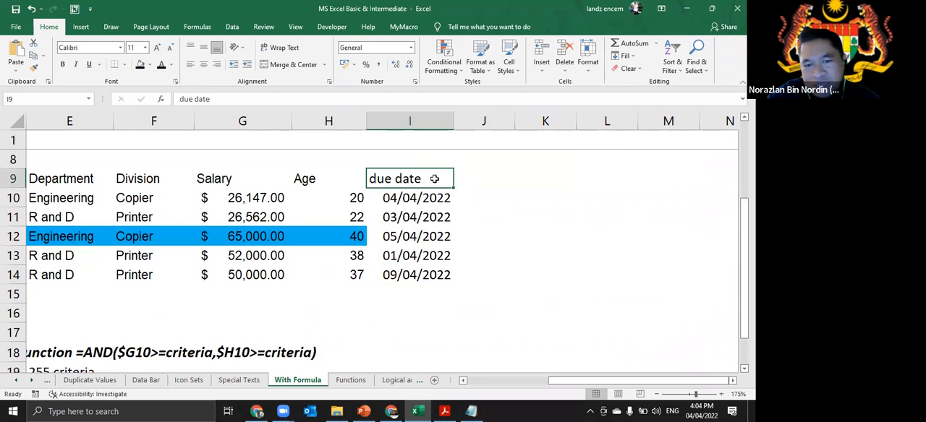
pyautogui.click(440, 205)
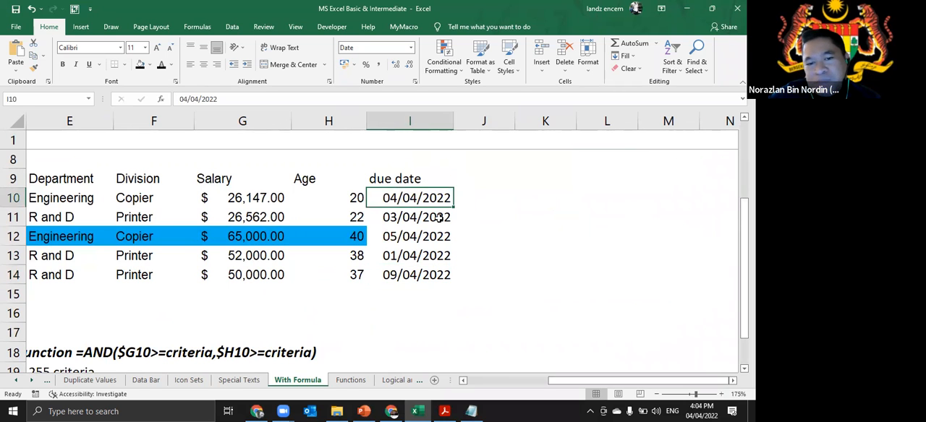
pyautogui.click(439, 218)
pyautogui.click(437, 237)
pyautogui.click(435, 256)
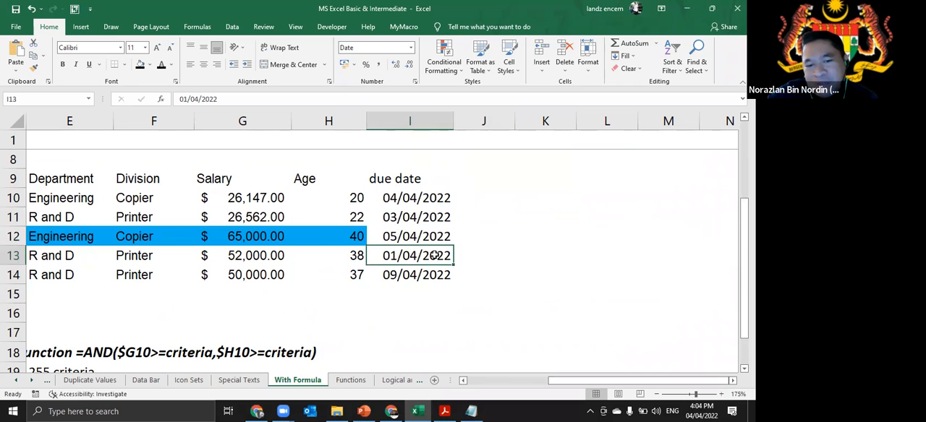
pyautogui.click(421, 277)
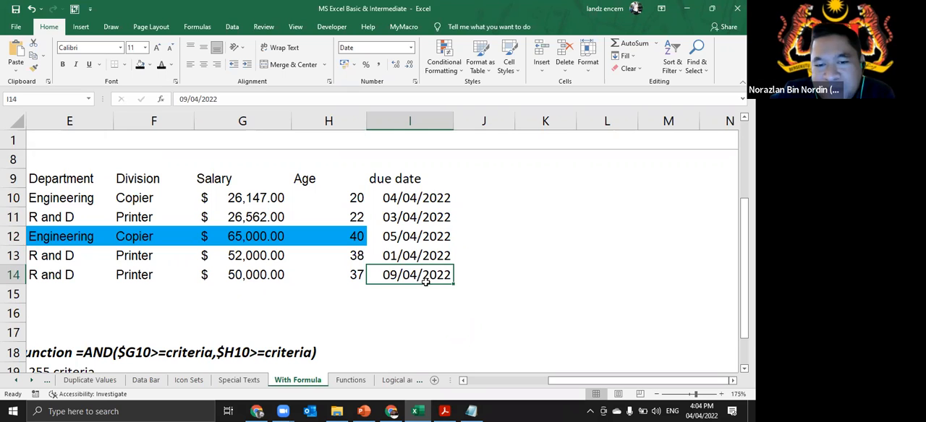
pyautogui.click(383, 218)
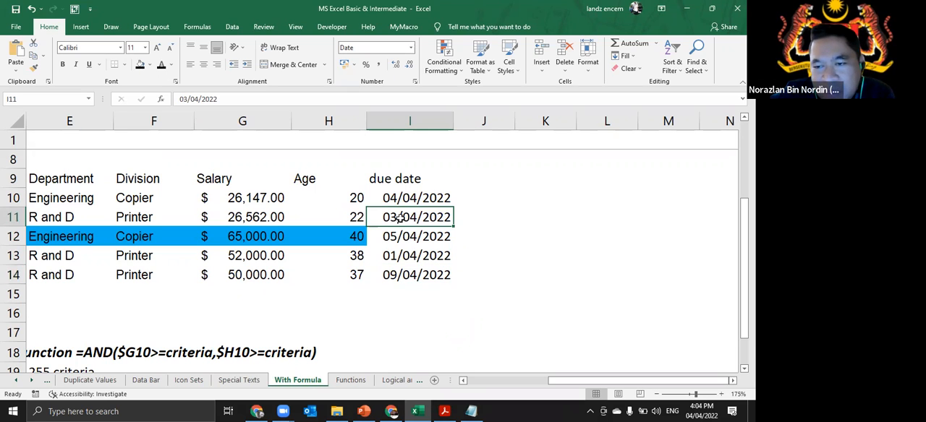
pyautogui.click(400, 255)
pyautogui.click(411, 220)
pyautogui.click(403, 253)
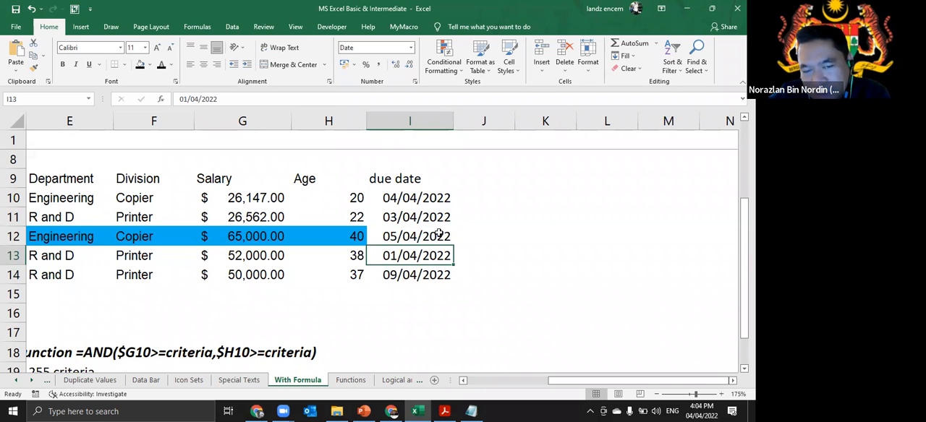
pyautogui.click(410, 197)
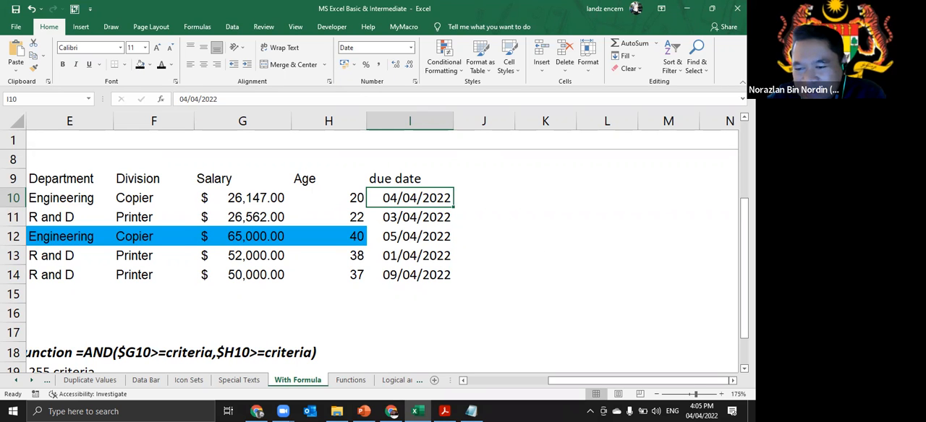
# - Enter the note "if today = expired date" in L9, beside the due date table
pyautogui.hscroll(2, 570, 301)
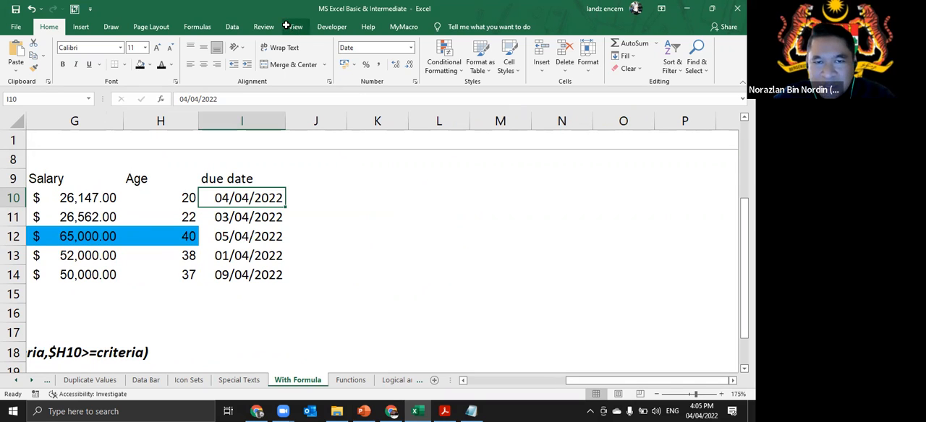
pyautogui.click(372, 178)
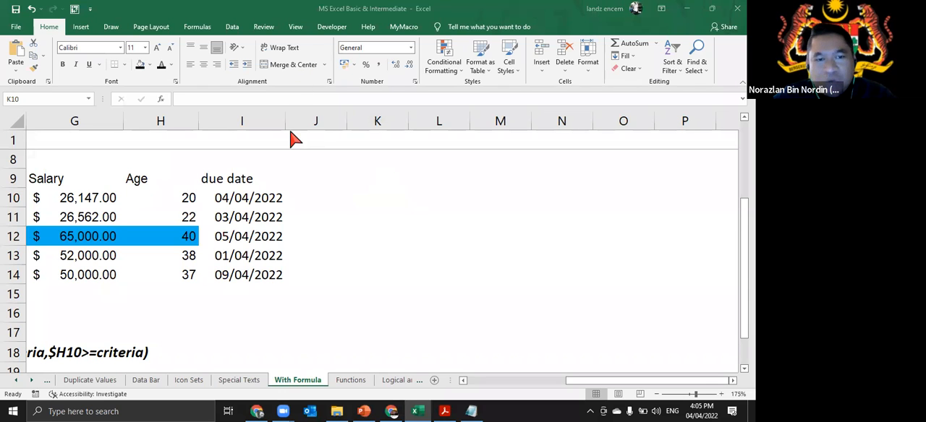
pyautogui.click(369, 197)
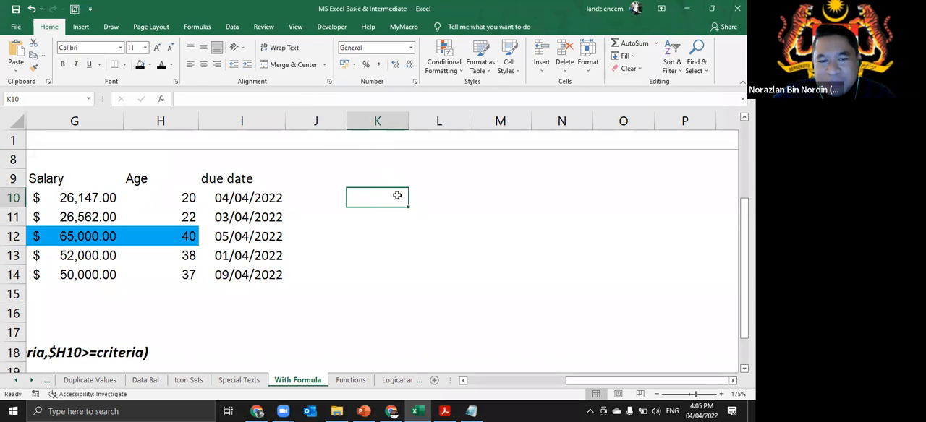
pyautogui.click(429, 181)
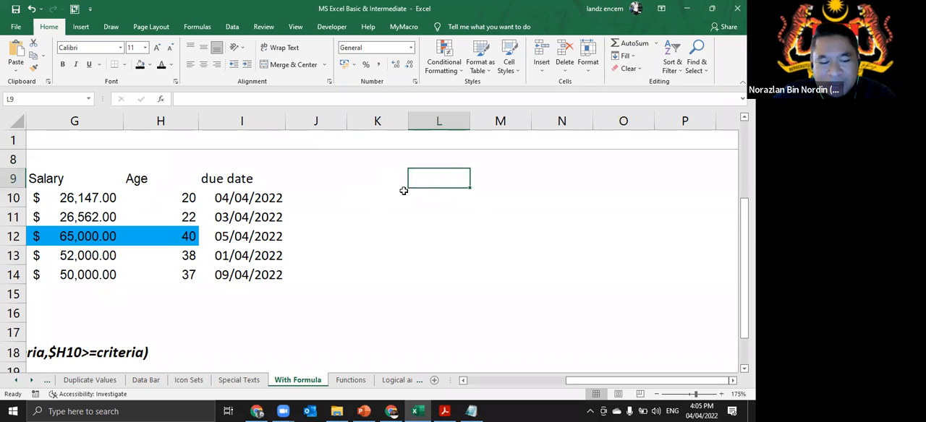
pyautogui.write('if to')
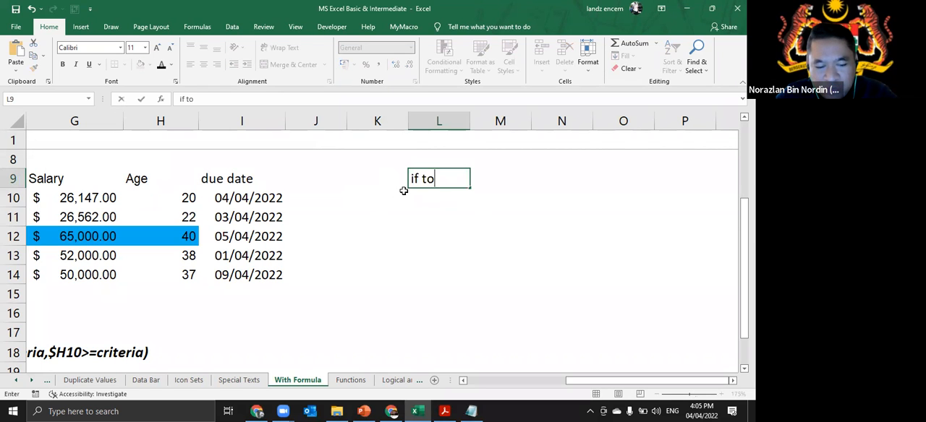
pyautogui.write('day = expired da')
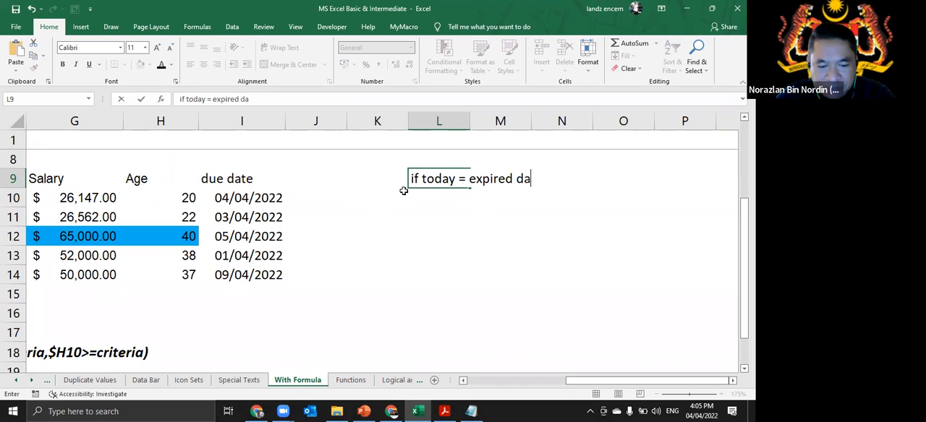
pyautogui.write('te')
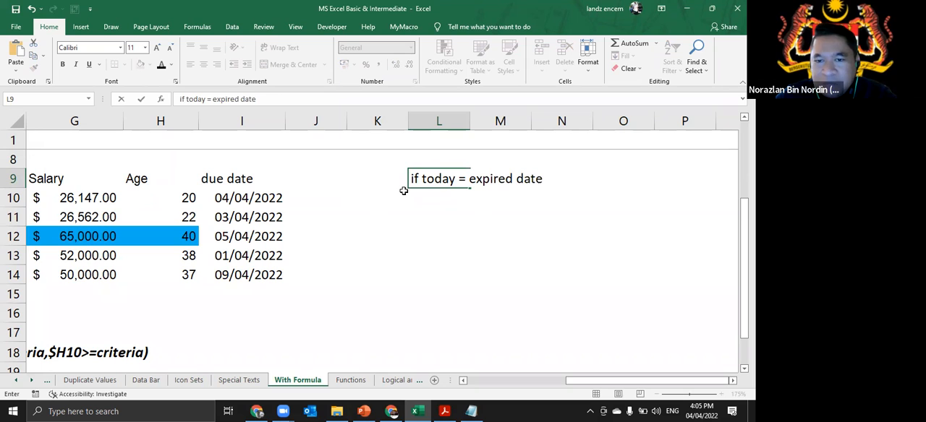
pyautogui.press('Return')
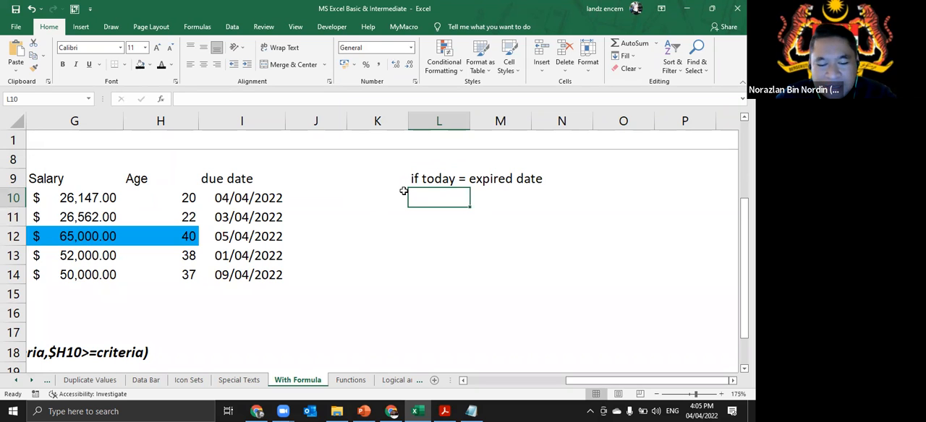
# - Add the condition note "date < = today ==> expired date" in L10
pyautogui.write('date ')
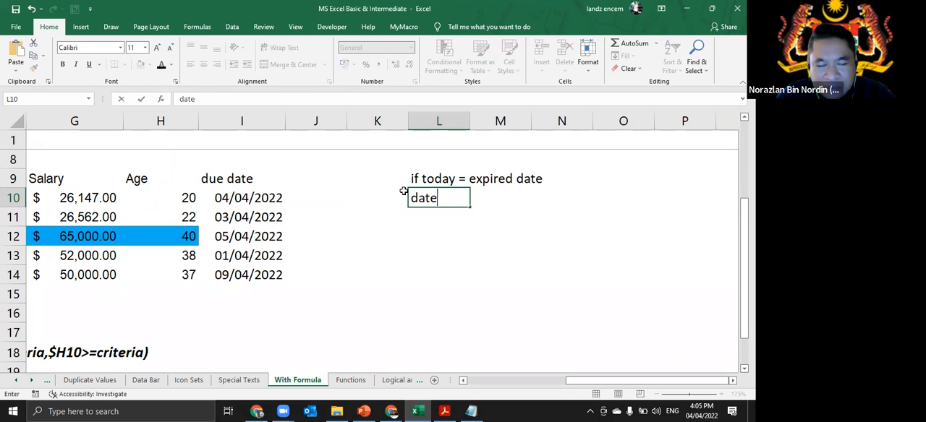
pyautogui.write('<')
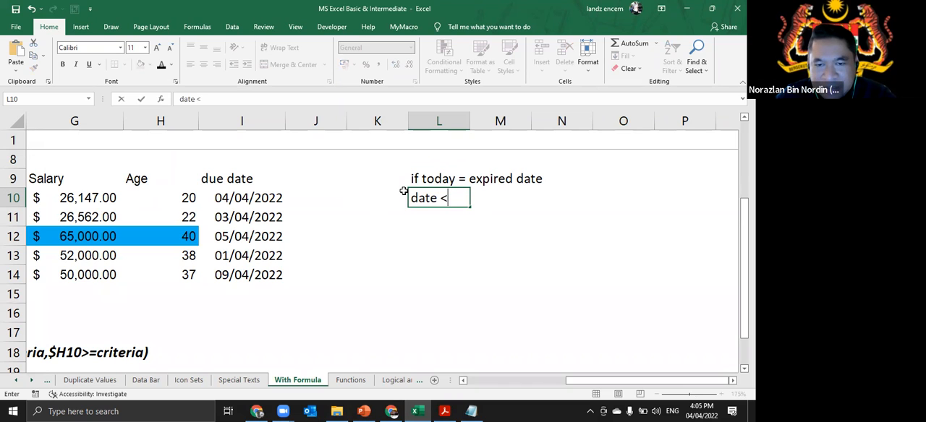
pyautogui.write(' =')
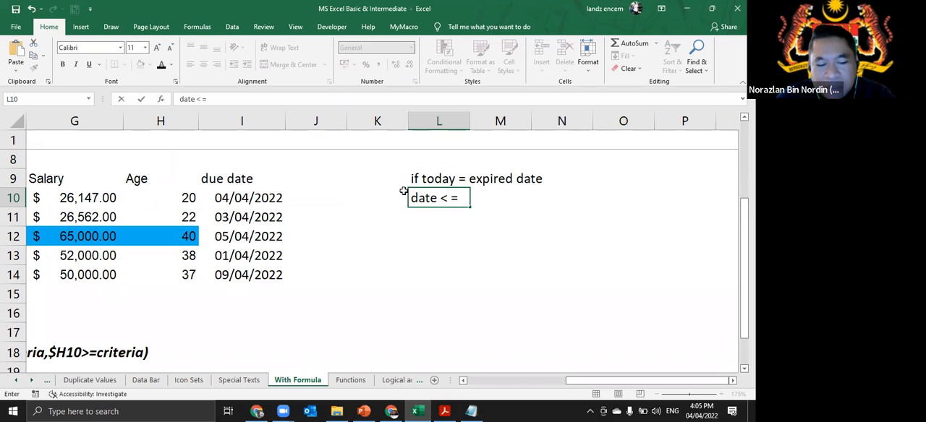
pyautogui.write(' today')
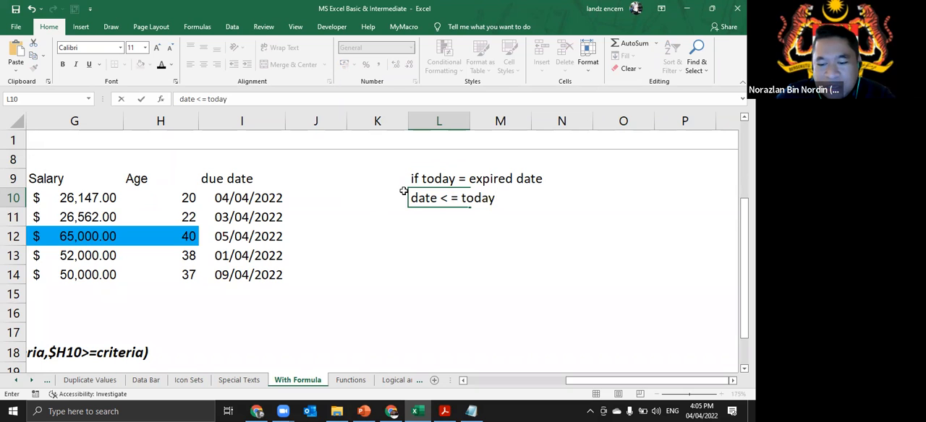
pyautogui.write(' ==> exp')
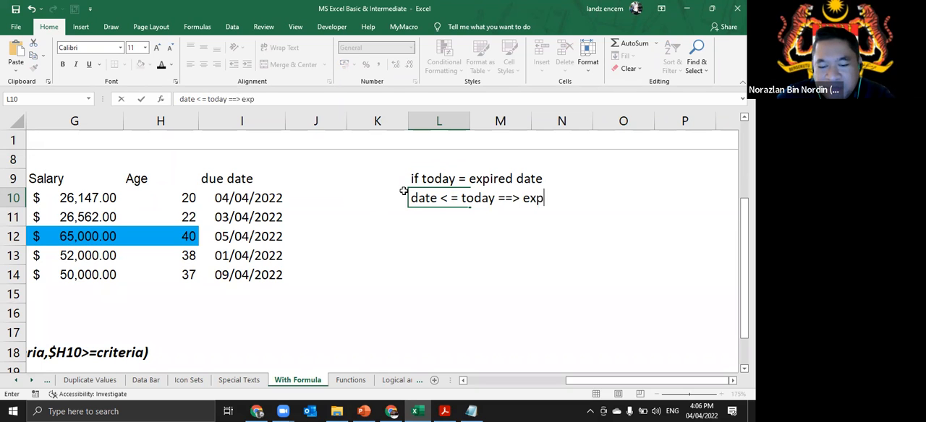
pyautogui.write('ired date')
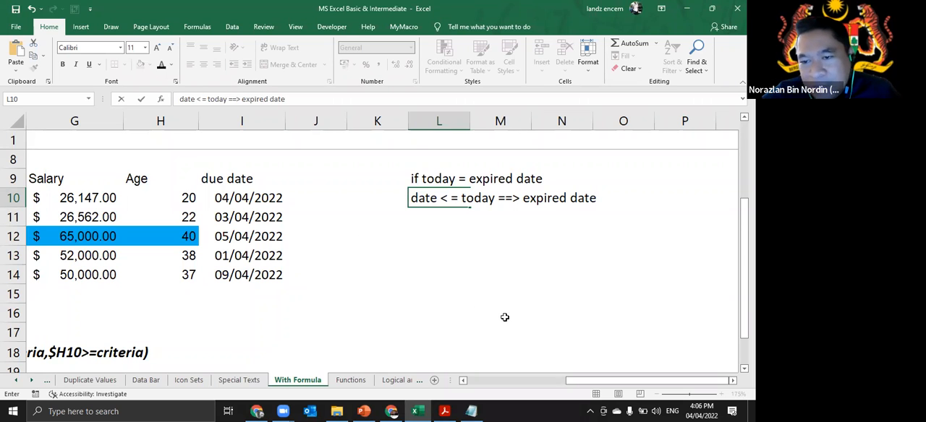
pyautogui.click(521, 254)
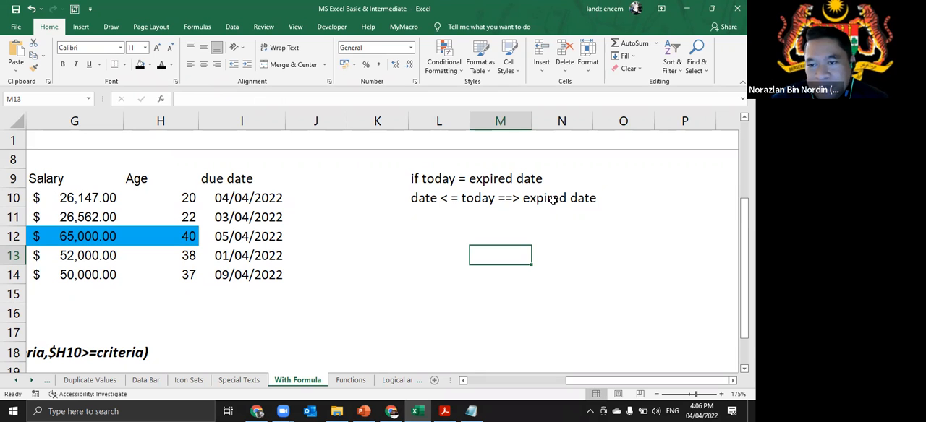
# - Fill the two note rows in L9:N10 with standard red
pyautogui.moveTo(419, 182); pyautogui.dragTo(572, 205)
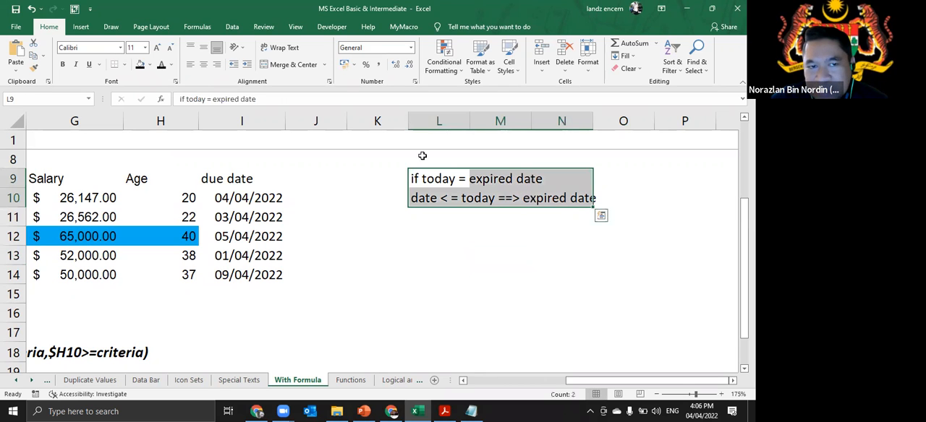
pyautogui.click(149, 64)
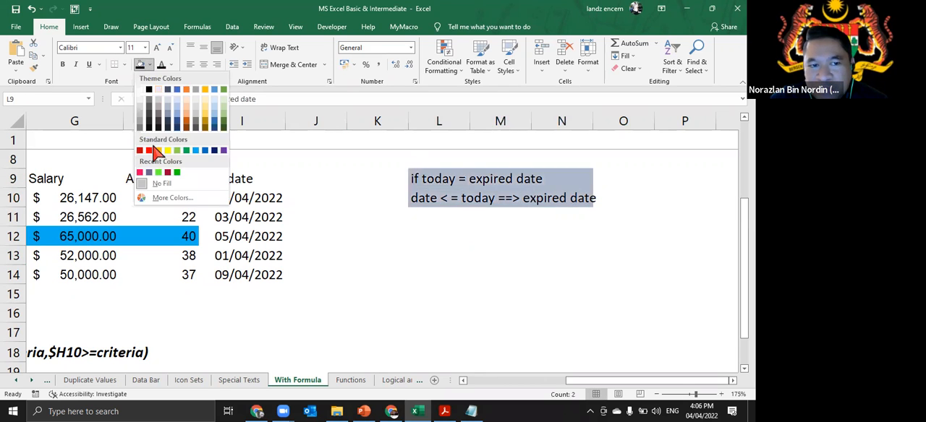
pyautogui.click(149, 150)
pyautogui.click(500, 255)
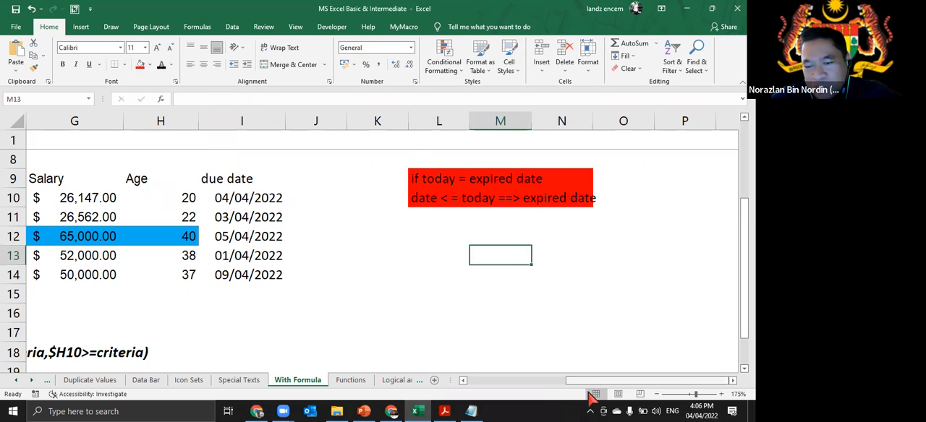
# - Select the employee records in B10:I14 and start a new conditional formatting rule that uses a formula
pyautogui.moveTo(589, 381); pyautogui.dragTo(548, 382)
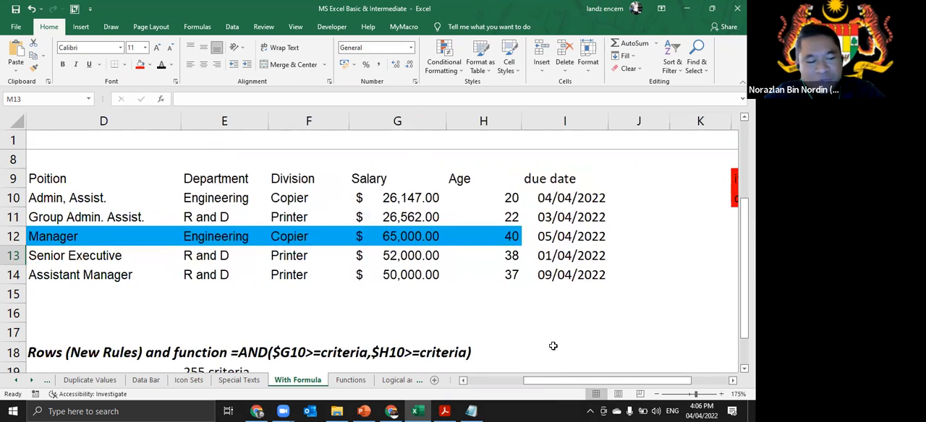
pyautogui.scroll(-1, 554, 326)
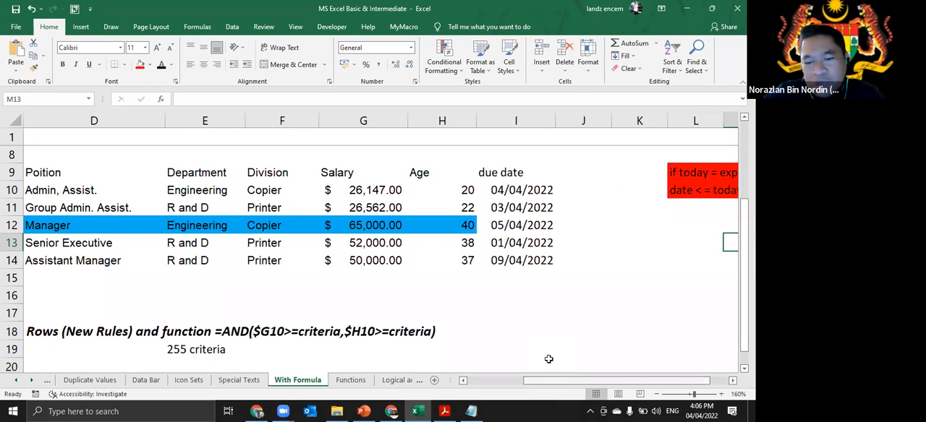
pyautogui.scroll(-1, 557, 346)
pyautogui.moveTo(551, 382); pyautogui.dragTo(515, 388)
pyautogui.scroll(-2, 548, 331)
pyautogui.moveTo(94, 164); pyautogui.dragTo(573, 215)
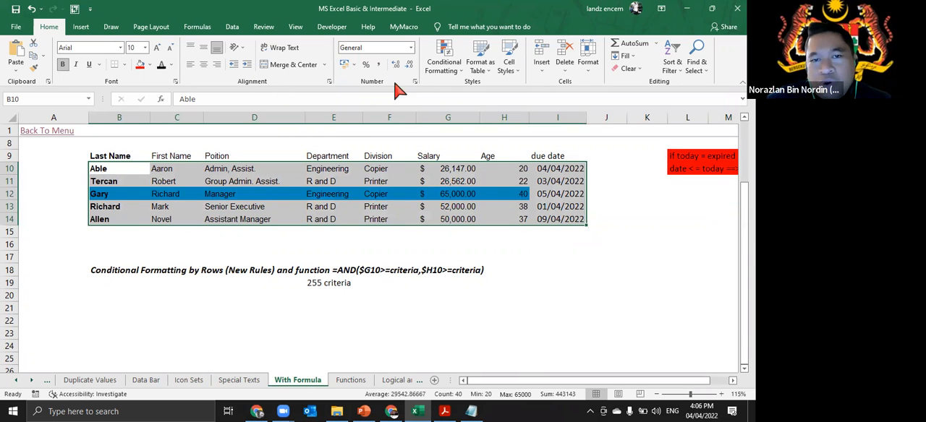
pyautogui.click(441, 70)
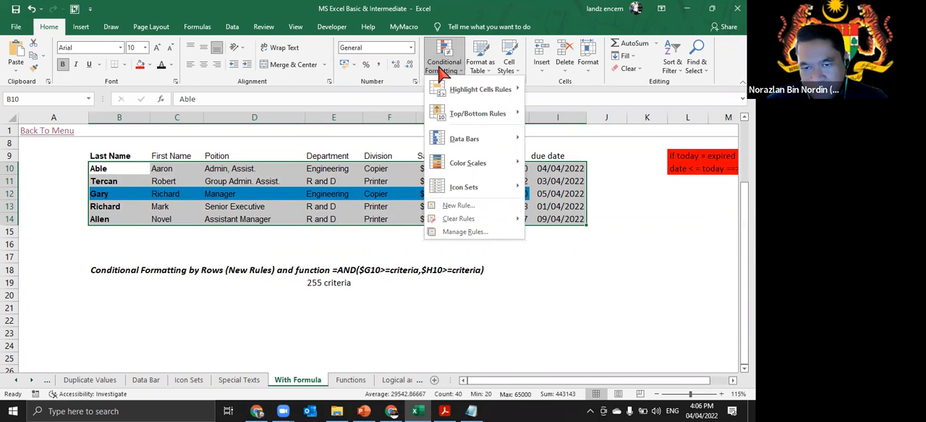
pyautogui.click(474, 208)
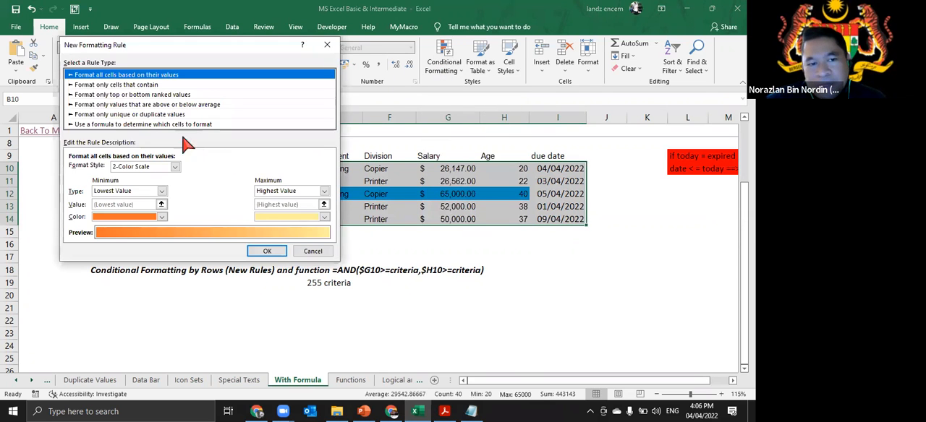
pyautogui.click(124, 125)
# - Set the new rule's format to a standard red fill
pyautogui.click(243, 207)
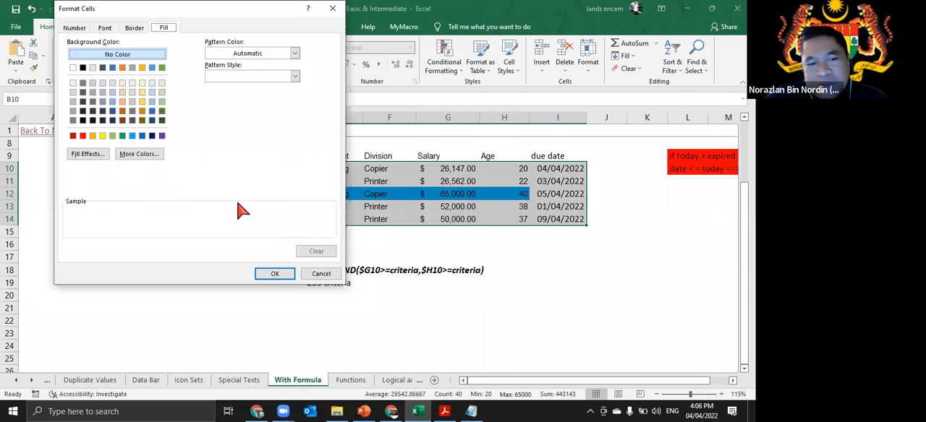
pyautogui.click(83, 136)
pyautogui.click(281, 276)
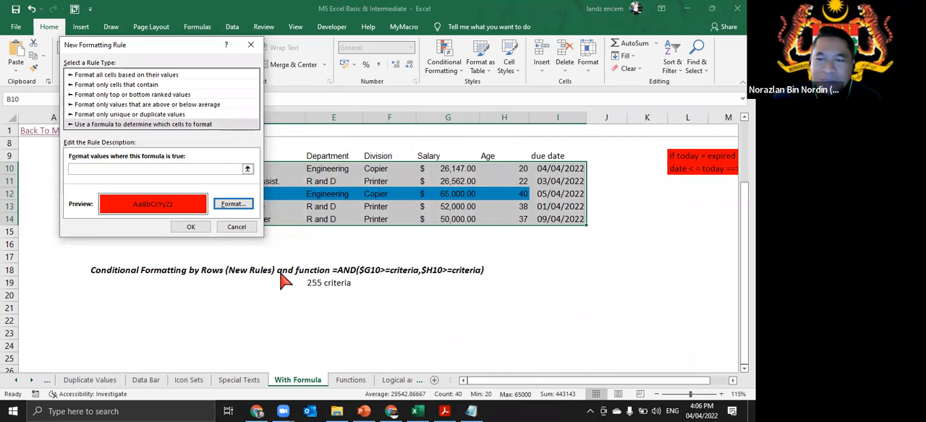
# - Enter the rule formula =$I10<=4/4/2022, referencing the first due date with only its column locked
pyautogui.click(107, 168)
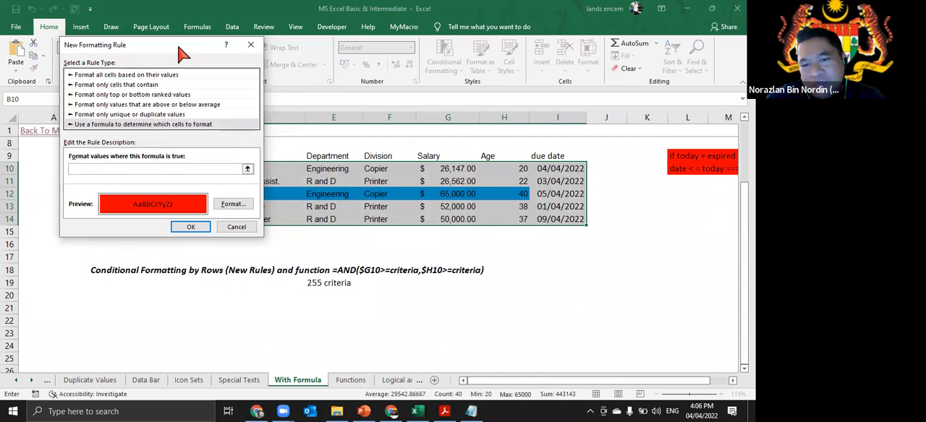
pyautogui.moveTo(181, 52); pyautogui.dragTo(392, 62)
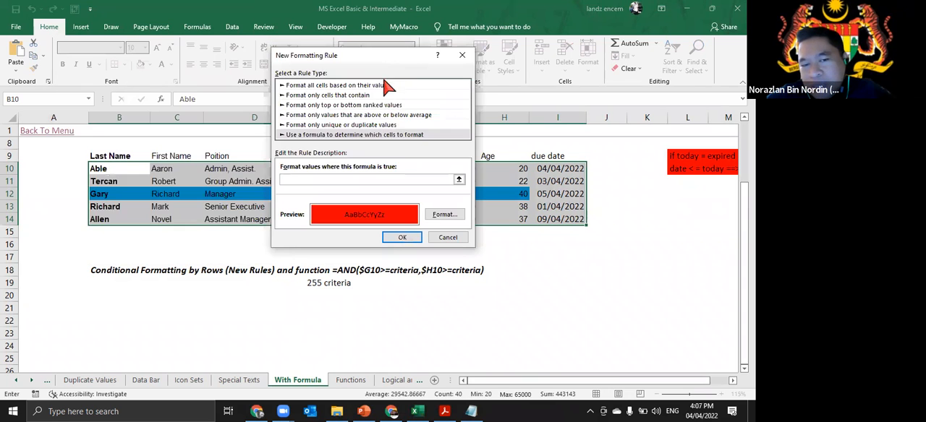
pyautogui.click(550, 169)
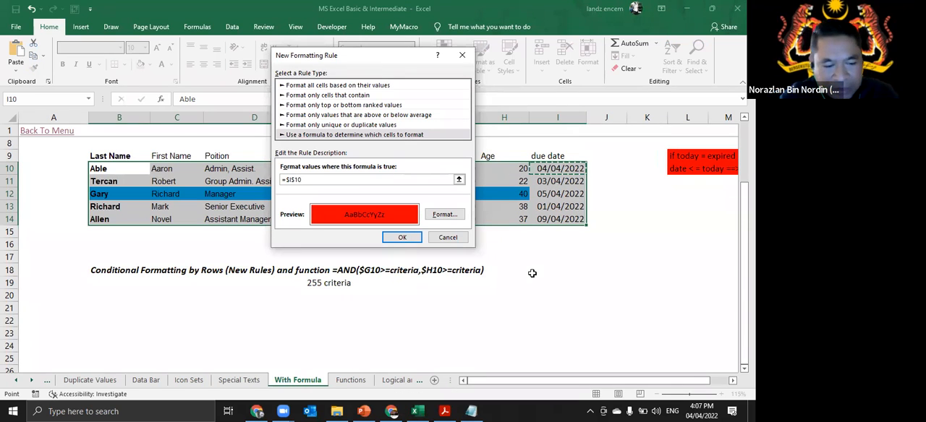
pyautogui.press('F4')
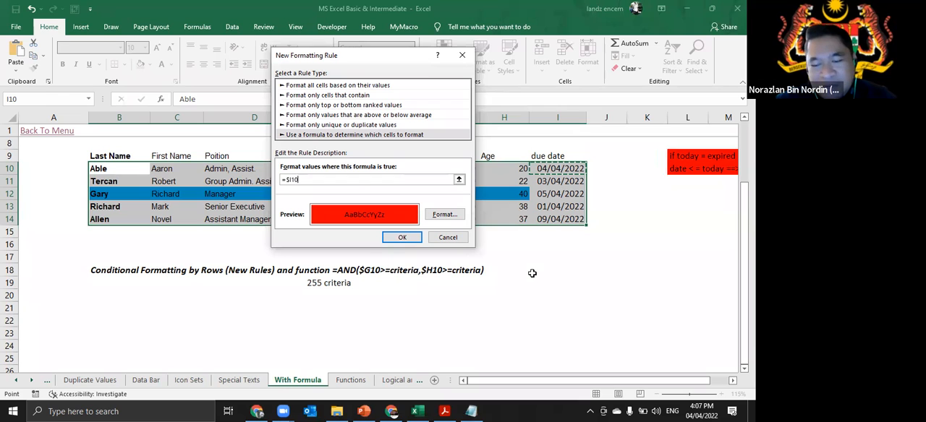
pyautogui.write('<')
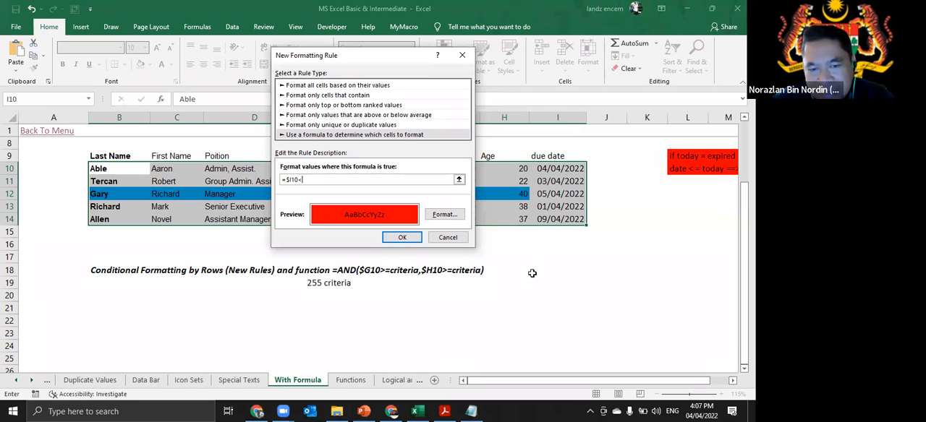
pyautogui.write('=')
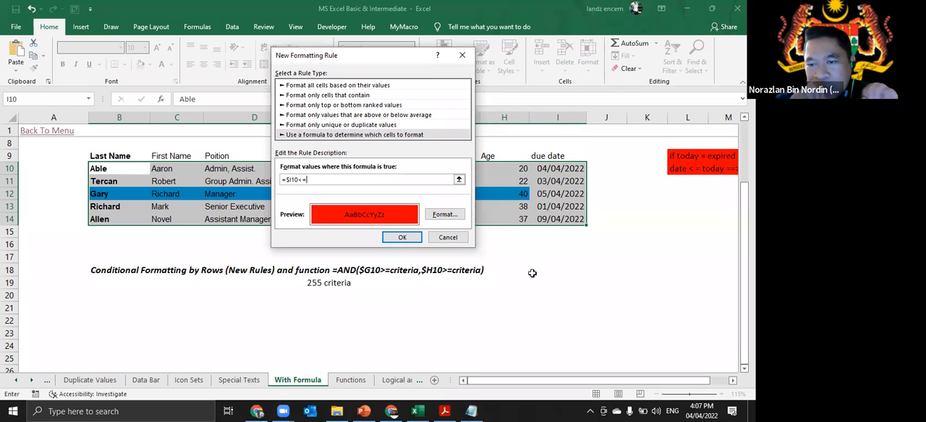
pyautogui.write('4/')
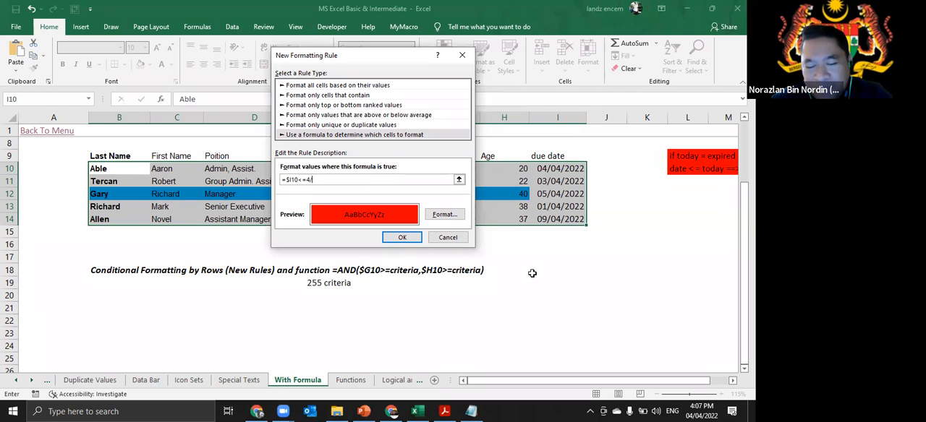
pyautogui.write('4/2022')
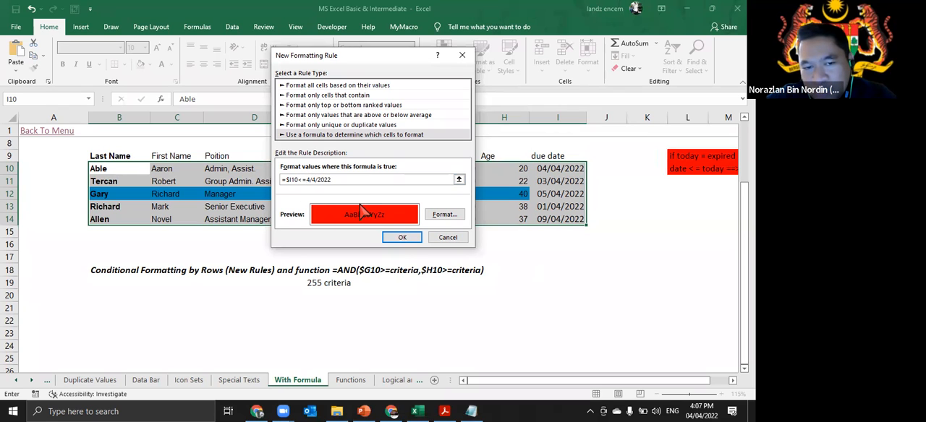
# - Wrap the date in the rule formula in DATEVALUE as quoted text, making it =$I10<=datevalue("4/4/2022")
pyautogui.write('datevalue')
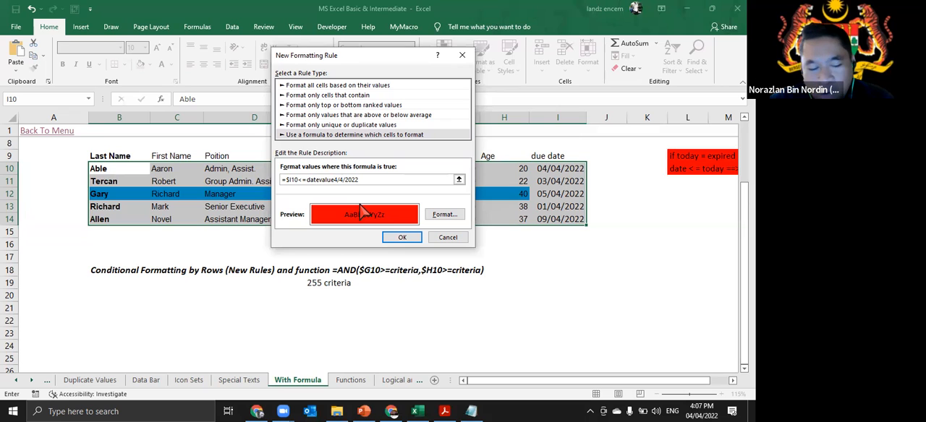
pyautogui.write('("')
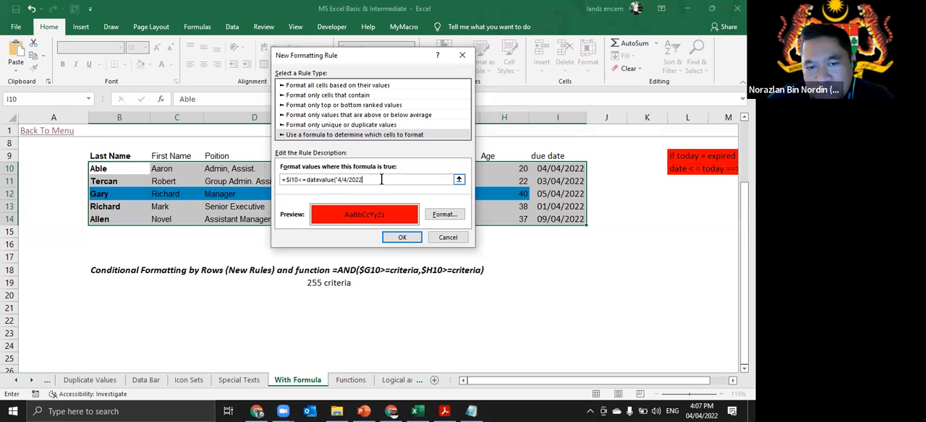
pyautogui.write('")')
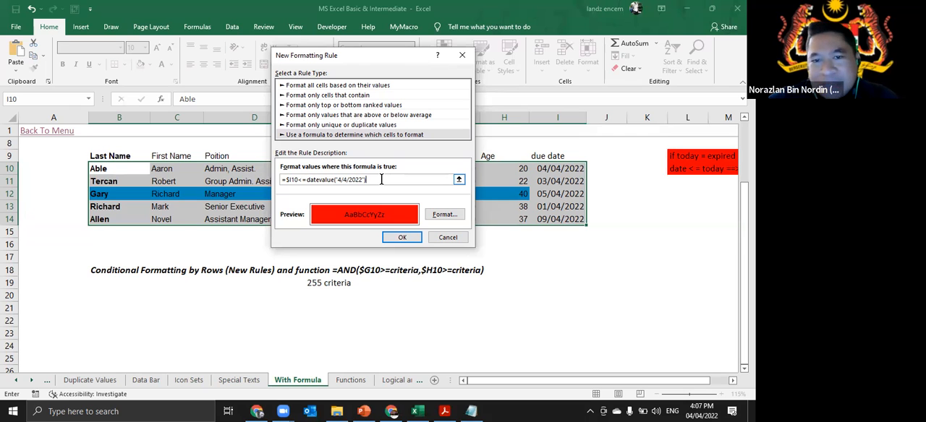
# - Move the rule dialog aside to review the formula against the due dates, and apply the new rule to the employee records
pyautogui.click(332, 50)
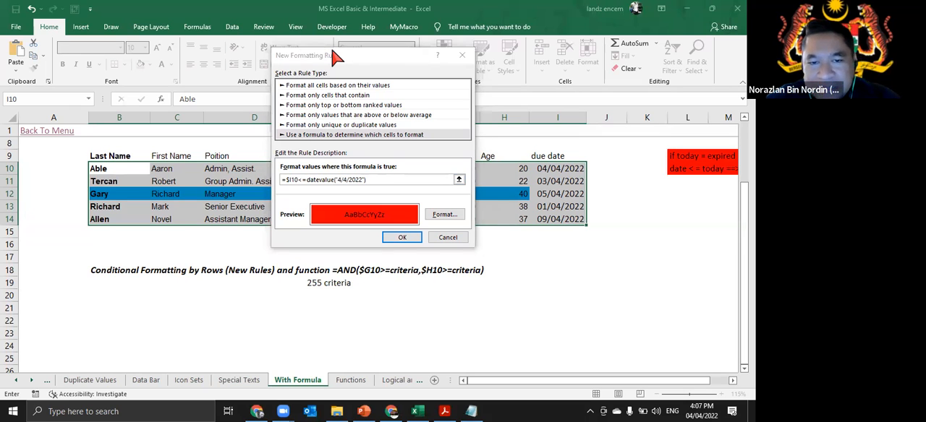
pyautogui.click(336, 57)
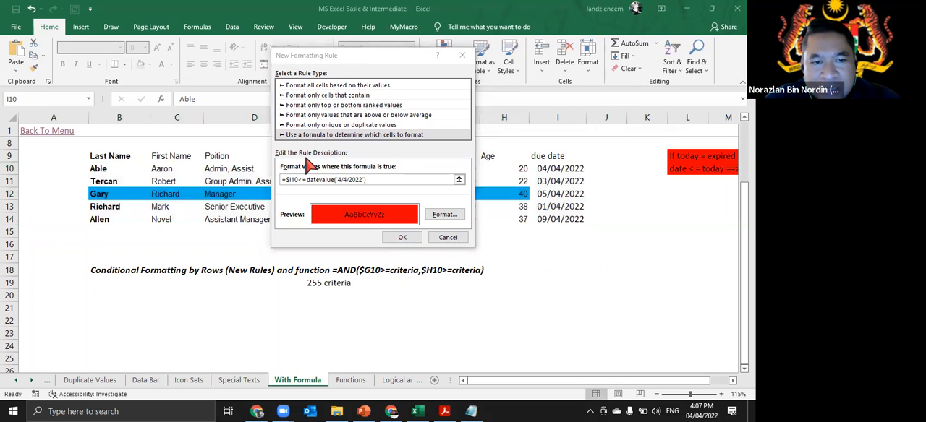
pyautogui.click(373, 181)
pyautogui.moveTo(373, 180); pyautogui.dragTo(269, 180)
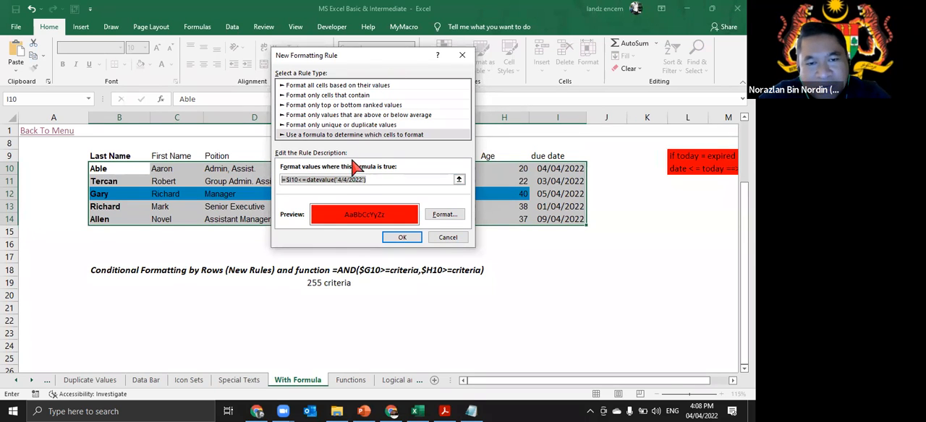
pyautogui.click(286, 285)
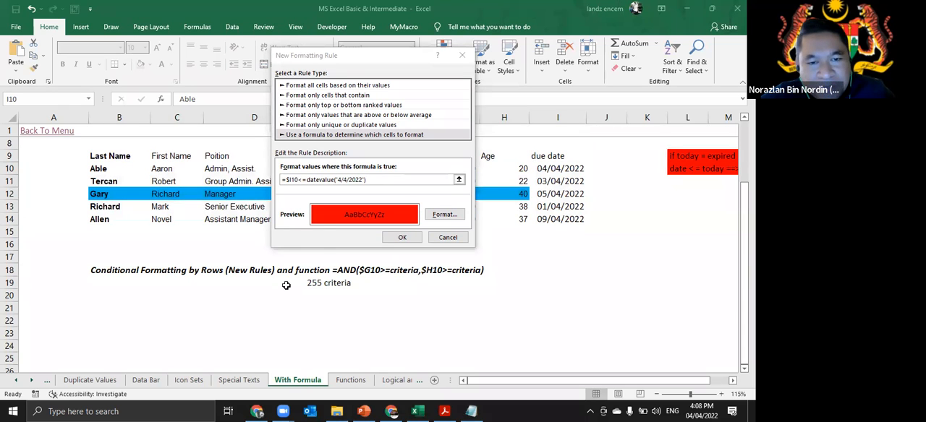
pyautogui.moveTo(382, 56); pyautogui.dragTo(471, 92)
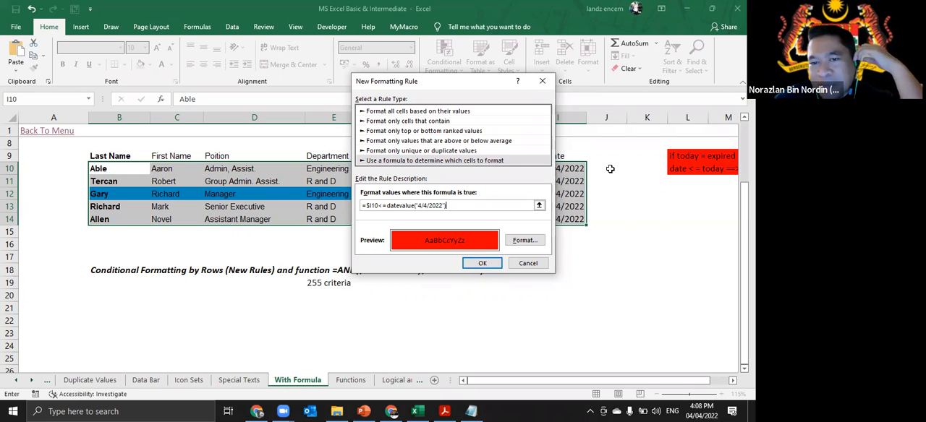
pyautogui.moveTo(448, 83); pyautogui.dragTo(398, 79)
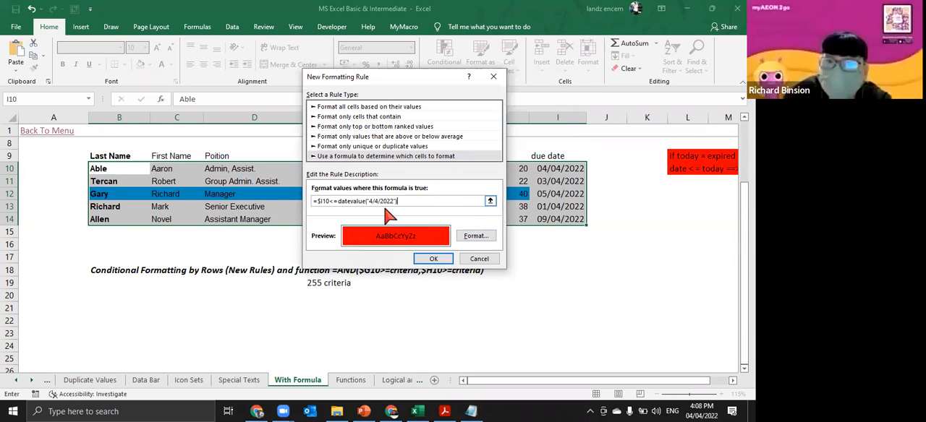
pyautogui.click(433, 259)
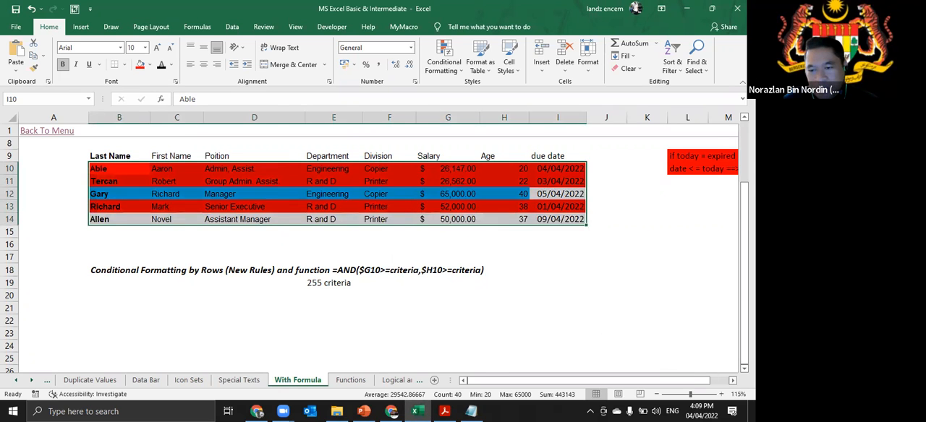
# - Highlight dates occurring Today in the due dates I10:I14 with Green Fill with Dark Green Text
pyautogui.hscroll(2, 437, 200)
pyautogui.click(436, 202)
pyautogui.moveTo(431, 168); pyautogui.dragTo(434, 219)
pyautogui.click(453, 75)
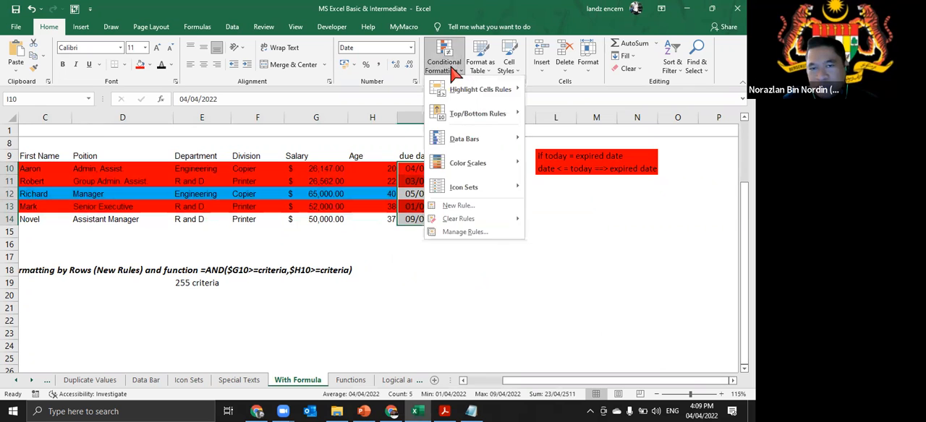
pyautogui.moveTo(487, 98)
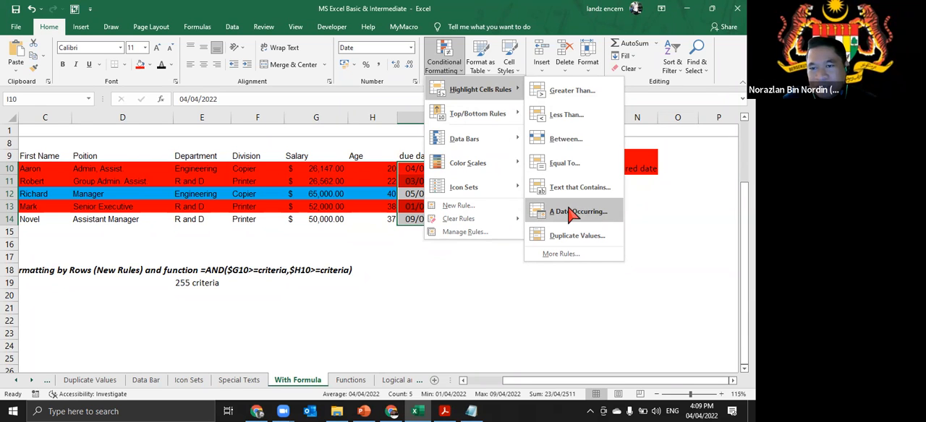
pyautogui.click(571, 211)
pyautogui.click(364, 161)
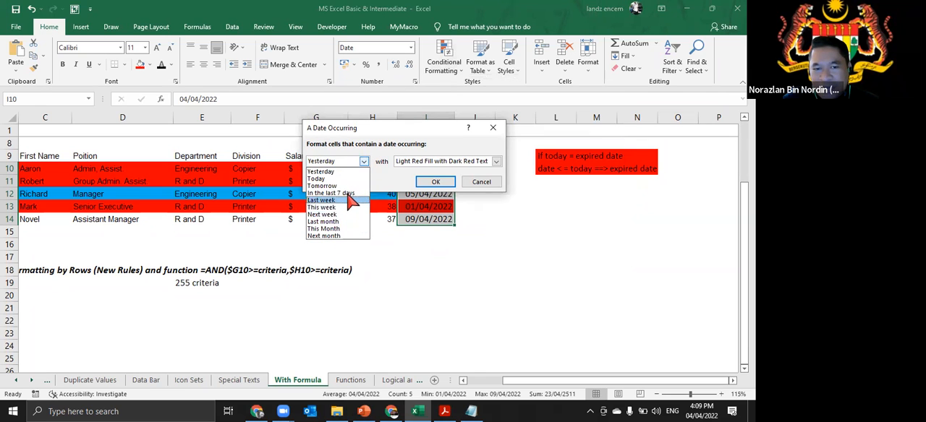
pyautogui.click(346, 179)
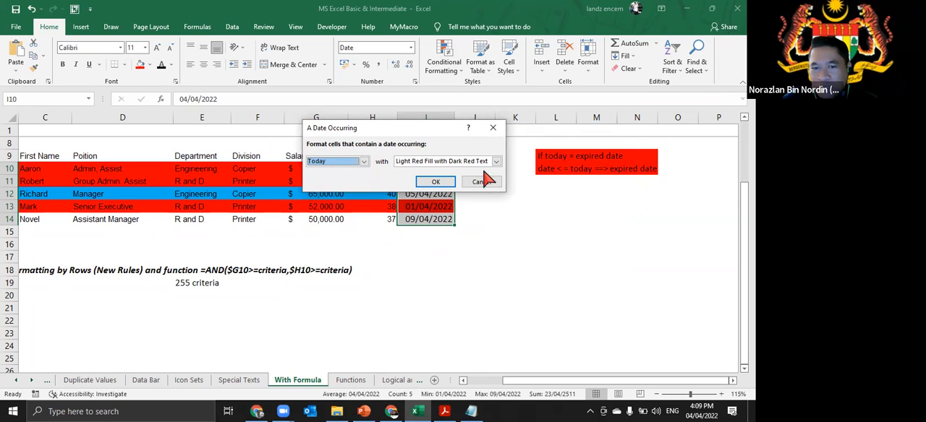
pyautogui.click(497, 161)
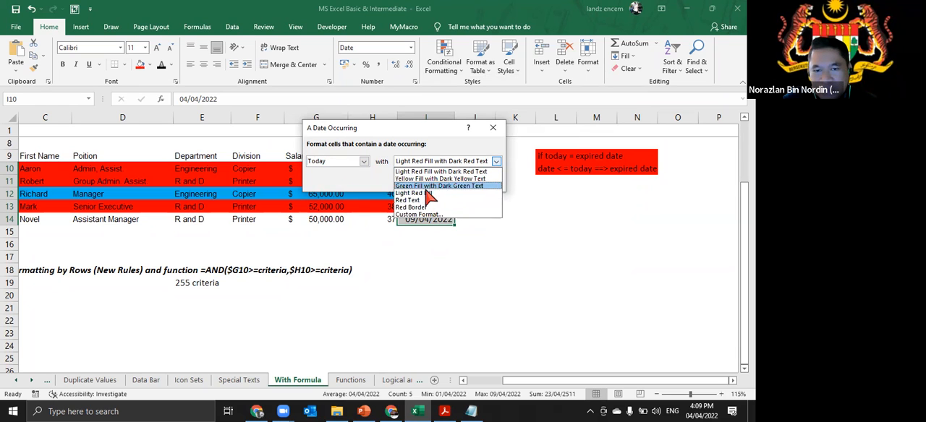
pyautogui.click(432, 187)
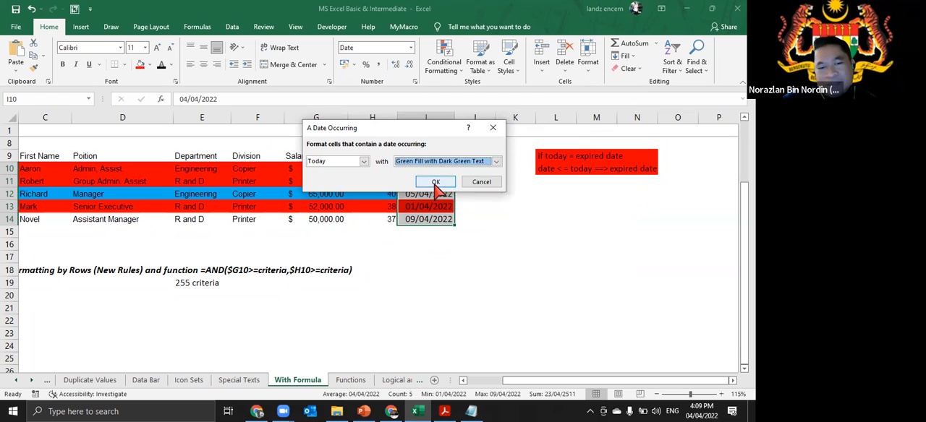
pyautogui.click(437, 185)
pyautogui.click(431, 263)
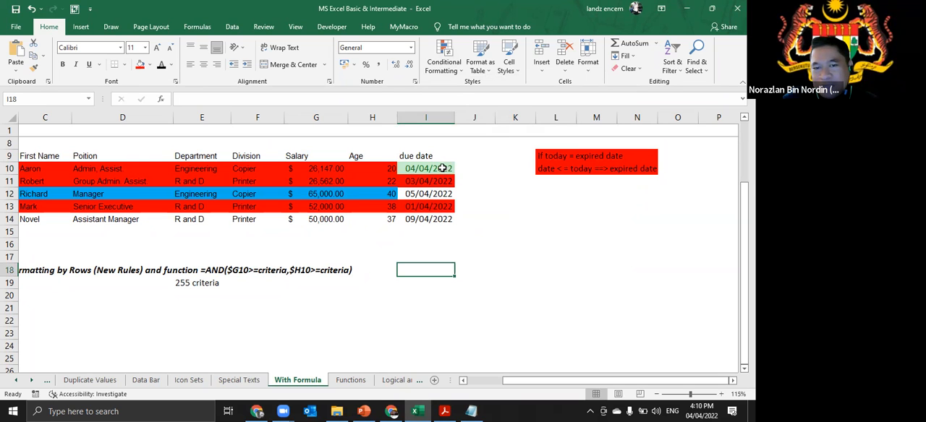
# - Add a Less Than rule to the due dates I10:I14 for 04/04/2022 with Green Fill with Dark Green Text
pyautogui.moveTo(443, 167); pyautogui.dragTo(444, 222)
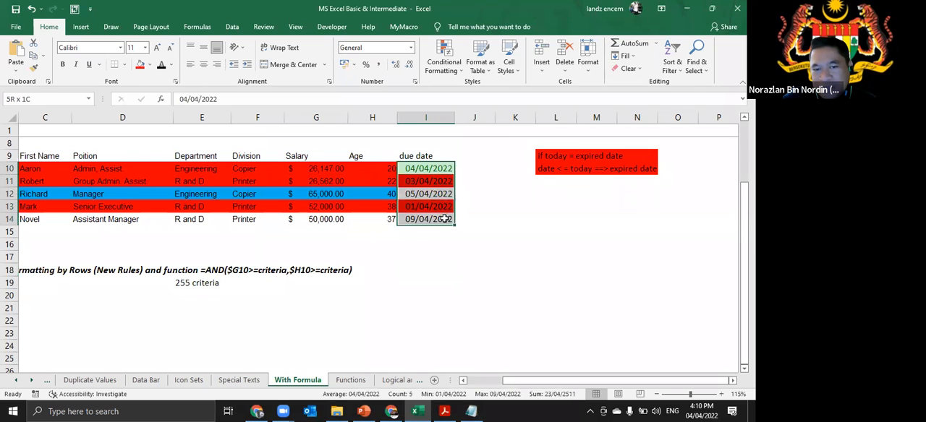
pyautogui.click(444, 64)
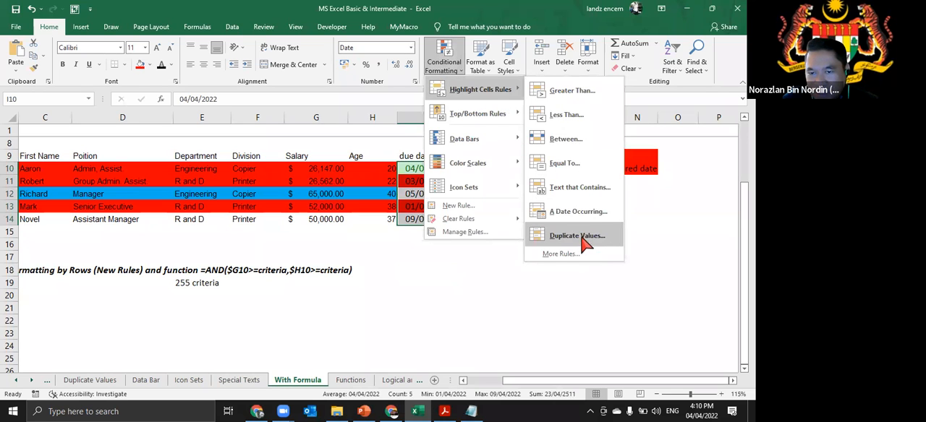
pyautogui.click(565, 117)
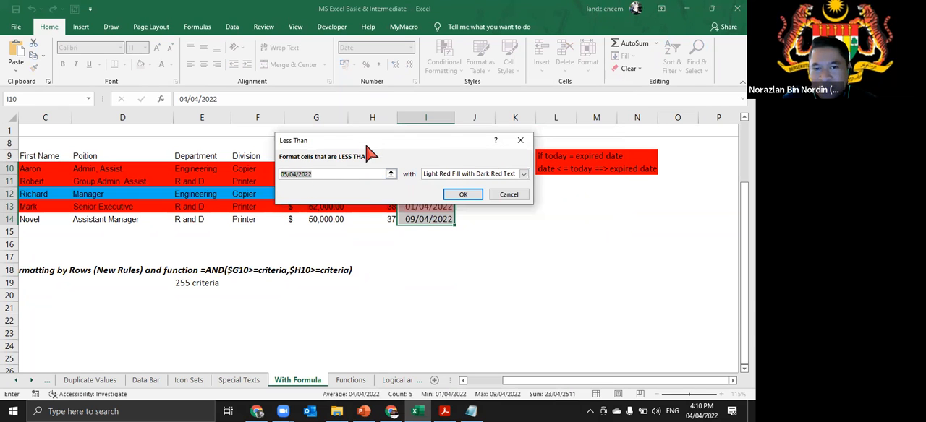
pyautogui.click(287, 233)
pyautogui.press('BackSpace')
pyautogui.write('4')
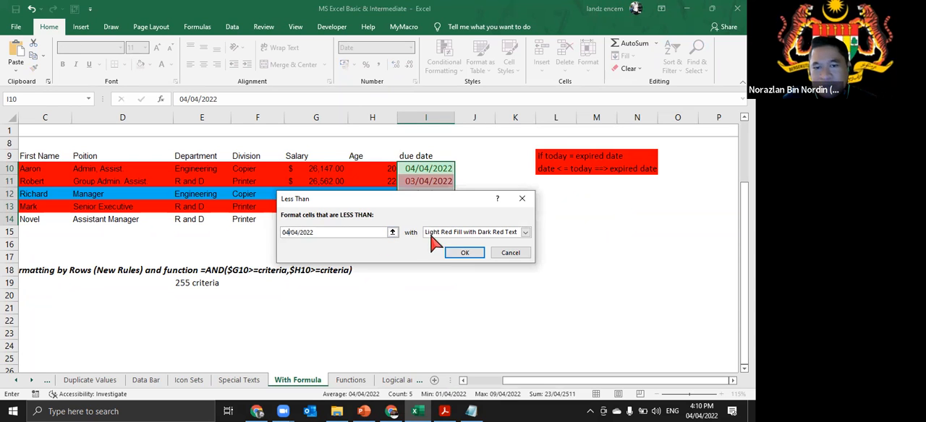
pyautogui.click(479, 233)
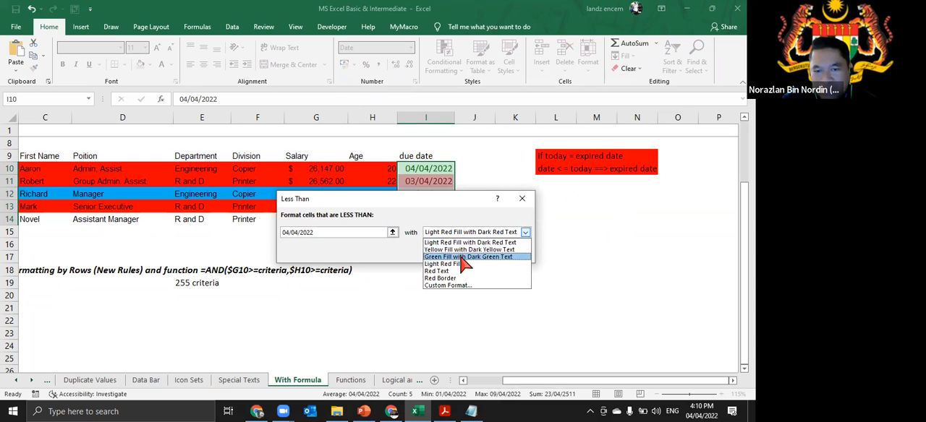
pyautogui.click(463, 258)
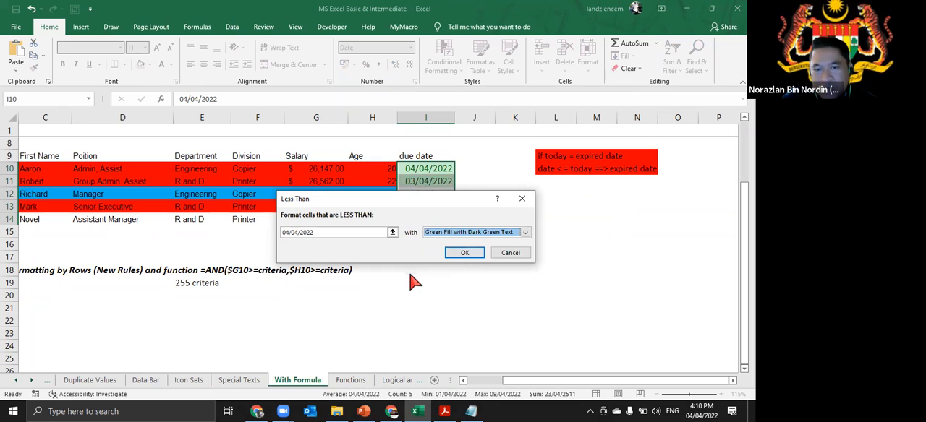
pyautogui.click(465, 255)
pyautogui.click(426, 285)
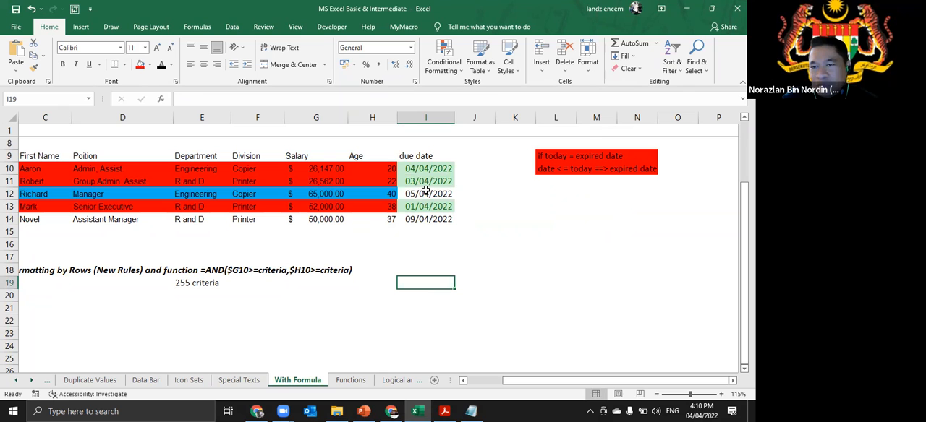
pyautogui.click(444, 58)
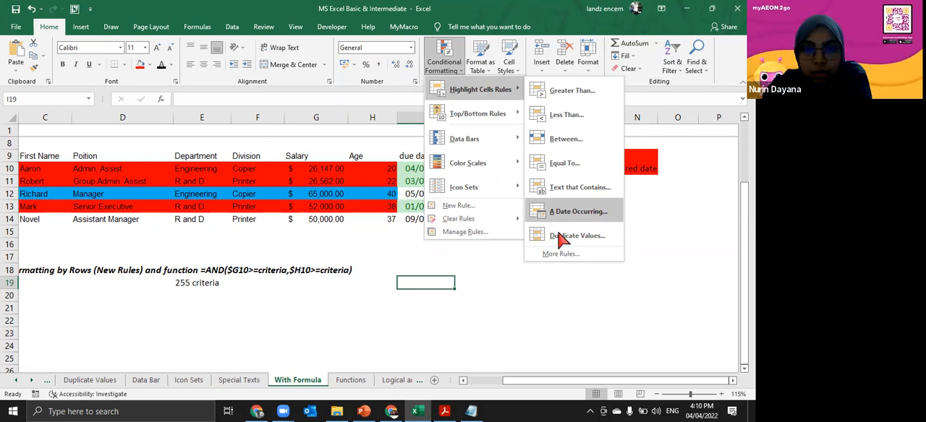
pyautogui.click(546, 293)
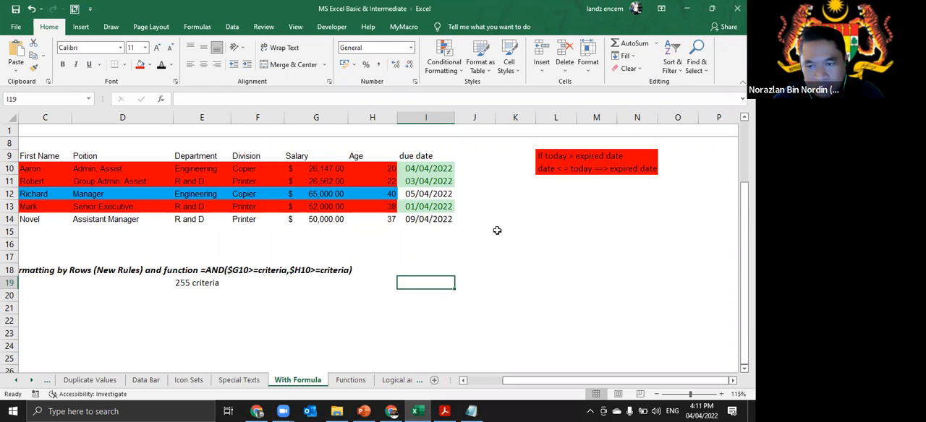
pyautogui.click(532, 255)
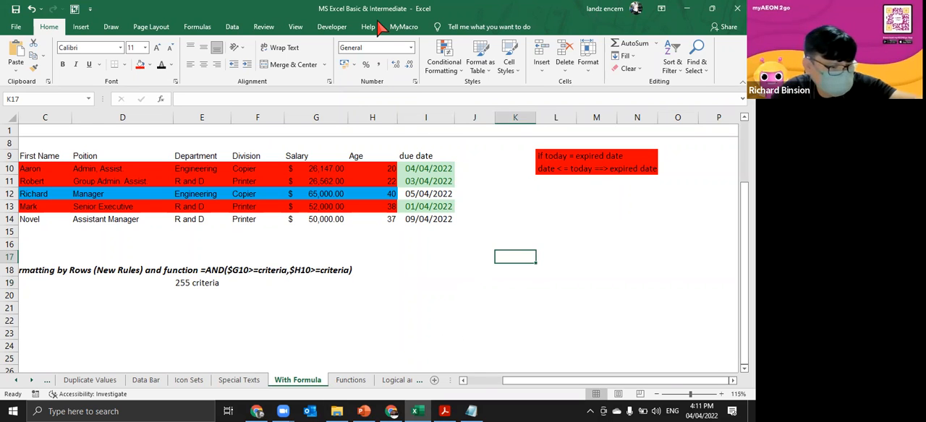
pyautogui.click(511, 204)
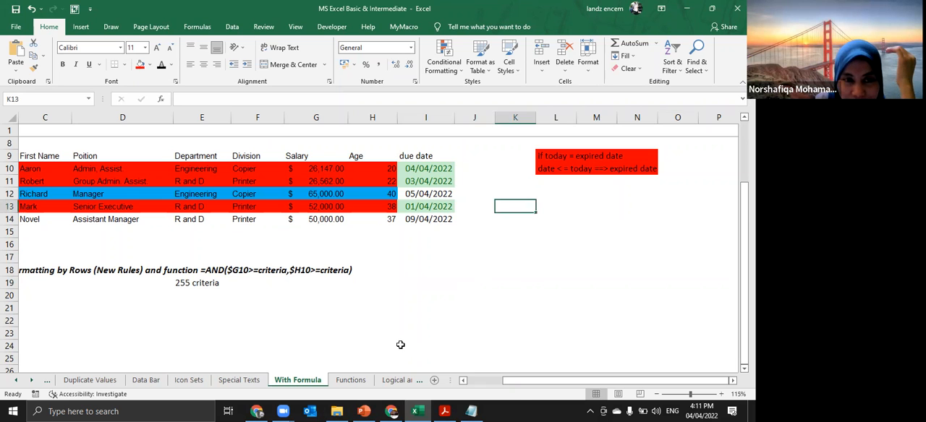
# - Return to the Menu sheet and follow the Function & Formula topic to the Functions sheet
pyautogui.click(485, 382)
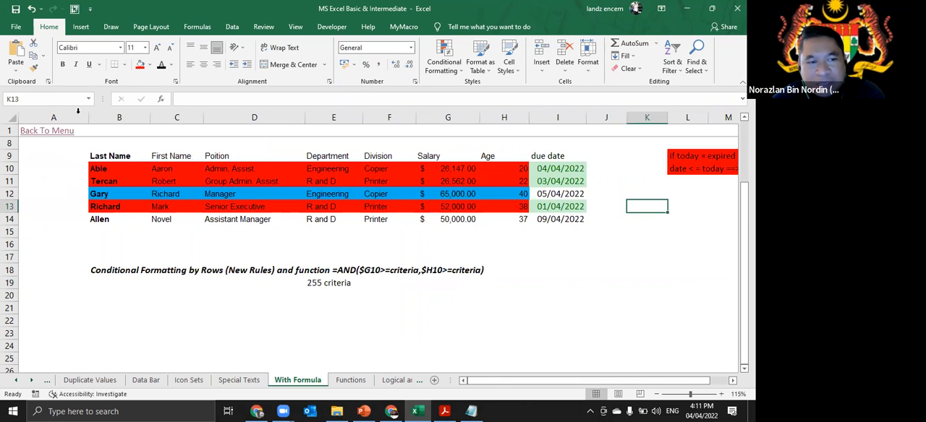
pyautogui.click(54, 132)
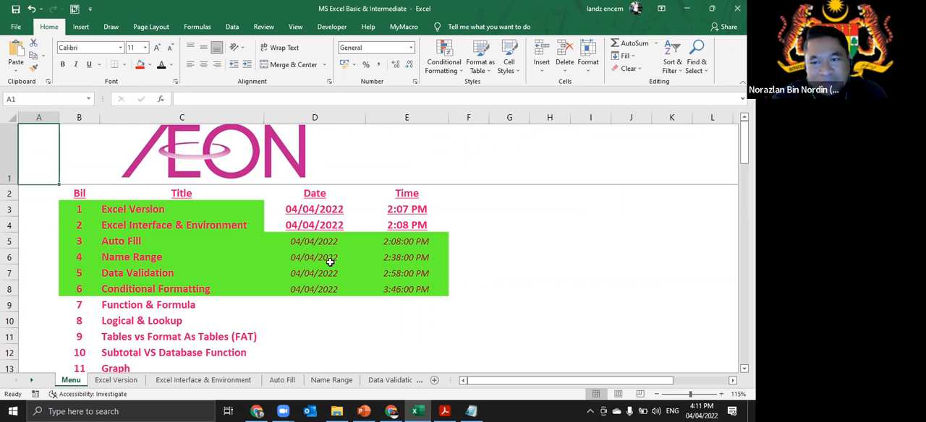
pyautogui.scroll(-2, 318, 256)
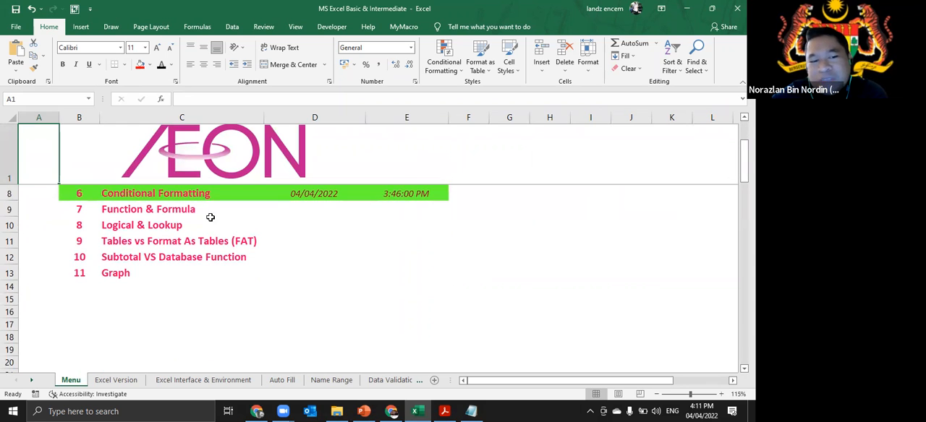
pyautogui.click(213, 211)
pyautogui.moveTo(211, 221); pyautogui.dragTo(211, 221)
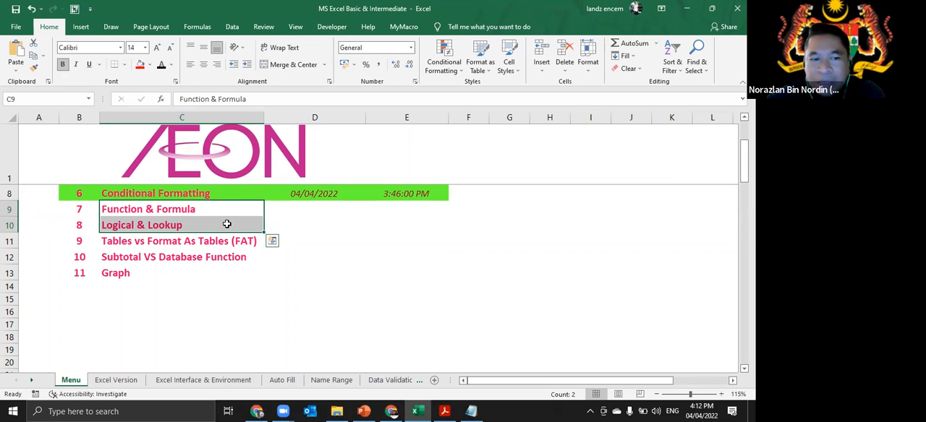
pyautogui.click(182, 209)
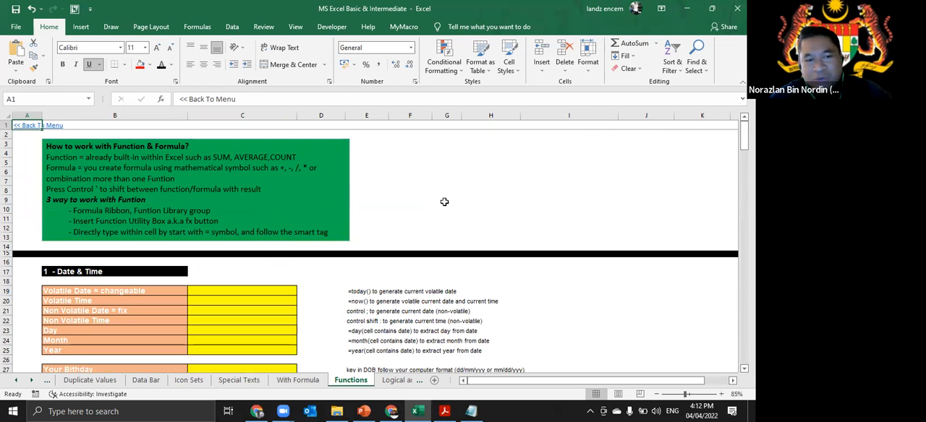
# - Enlarge the notes on working with functions and formulas and highlight the words "built-in within" in the function definition
pyautogui.scroll(1, 444, 202)
pyautogui.scroll(3, 444, 202)
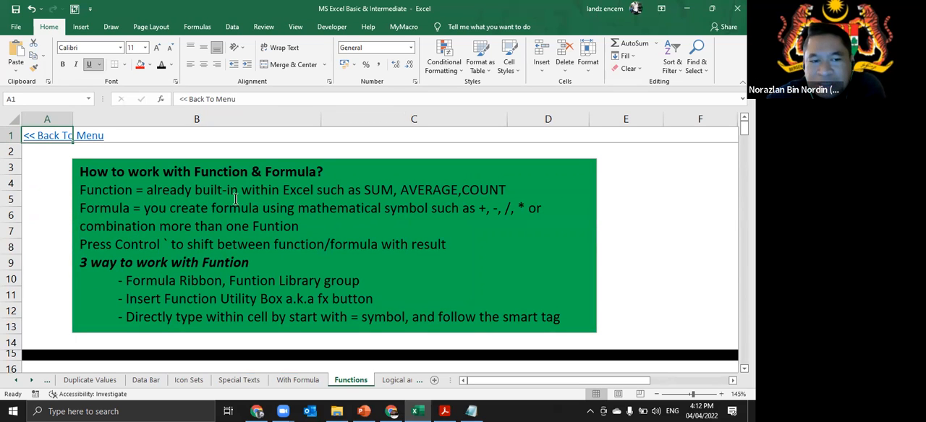
pyautogui.moveTo(195, 190); pyautogui.dragTo(282, 191)
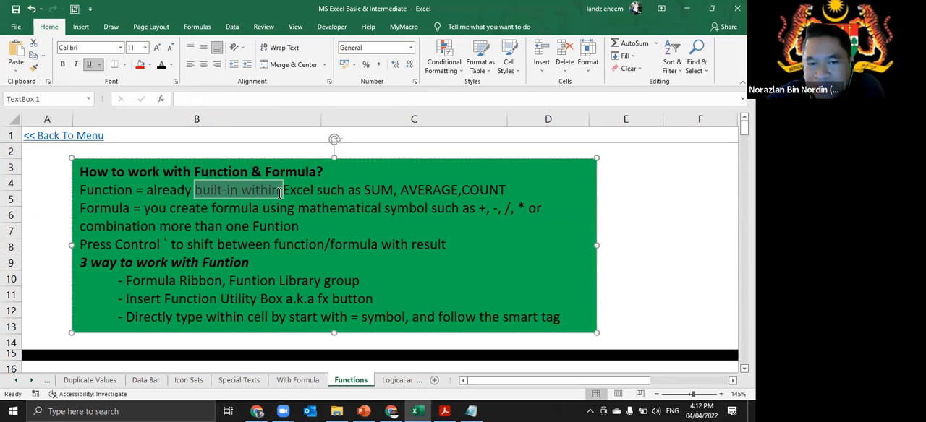
# - Highlight the word "or" and the phrase "combination more than one Funtion" in the notes' formula definition
pyautogui.click(406, 197)
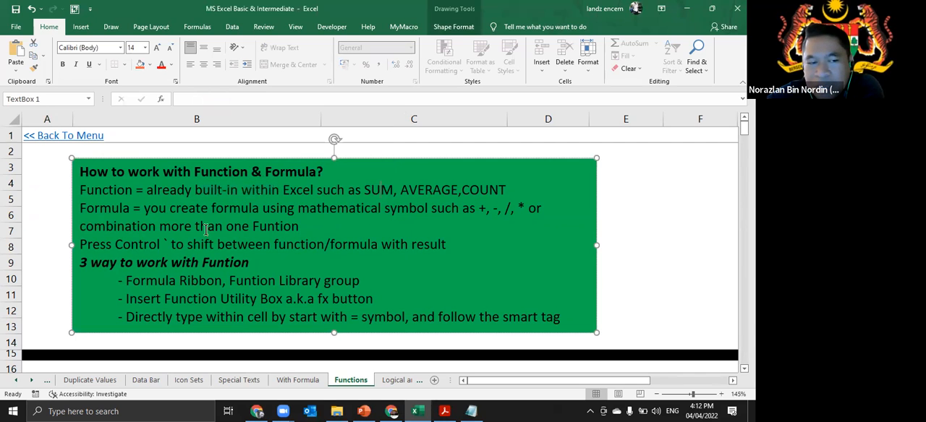
pyautogui.moveTo(336, 211); pyautogui.dragTo(443, 217)
pyautogui.click(523, 215)
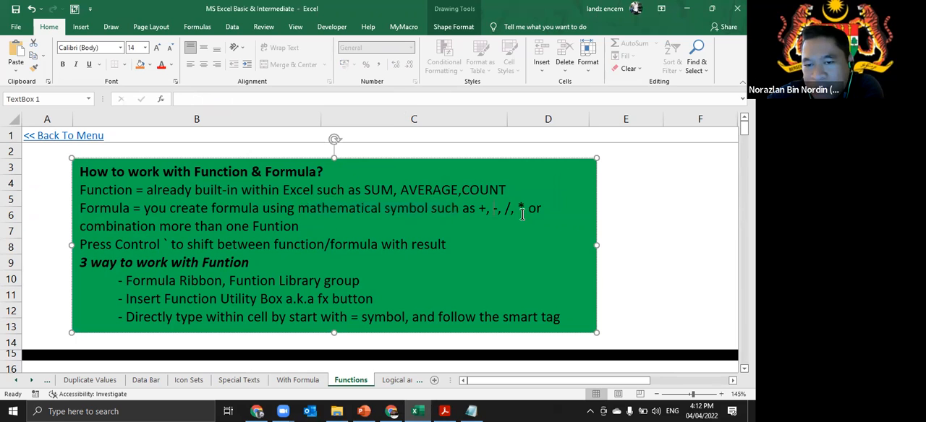
pyautogui.moveTo(530, 208); pyautogui.dragTo(546, 210)
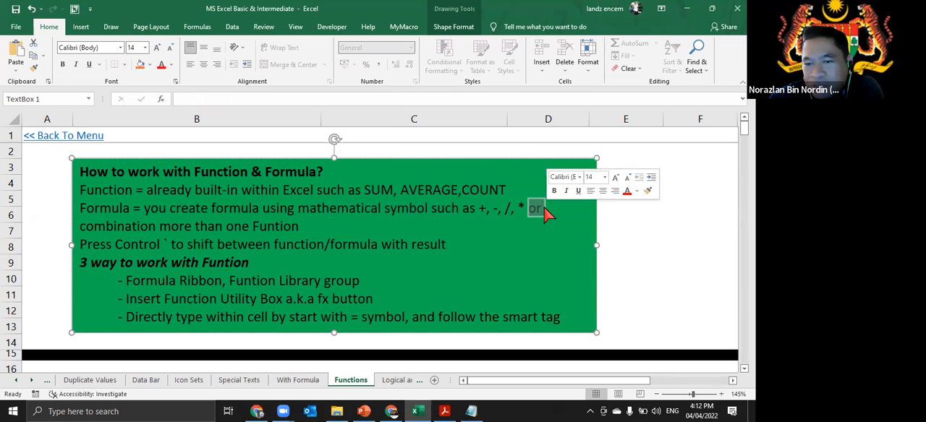
pyautogui.moveTo(79, 226); pyautogui.dragTo(297, 228)
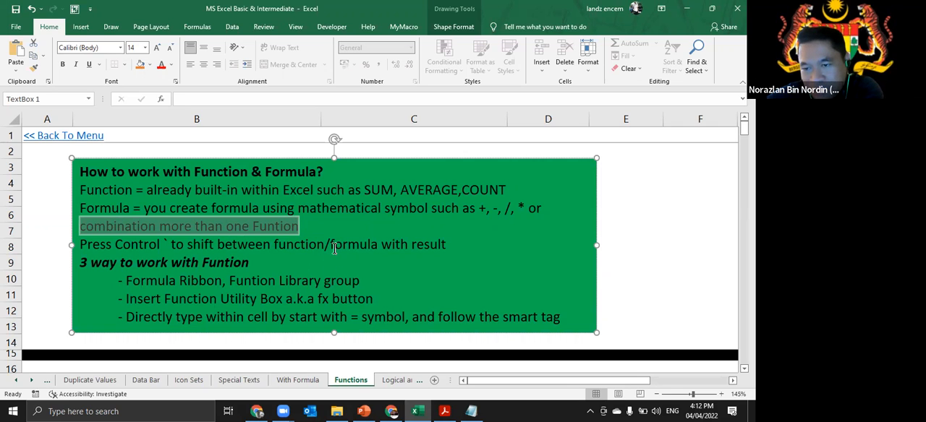
# - Highlight the terms Function and Formula at the start of their definitions in the green notes box
pyautogui.click(127, 188)
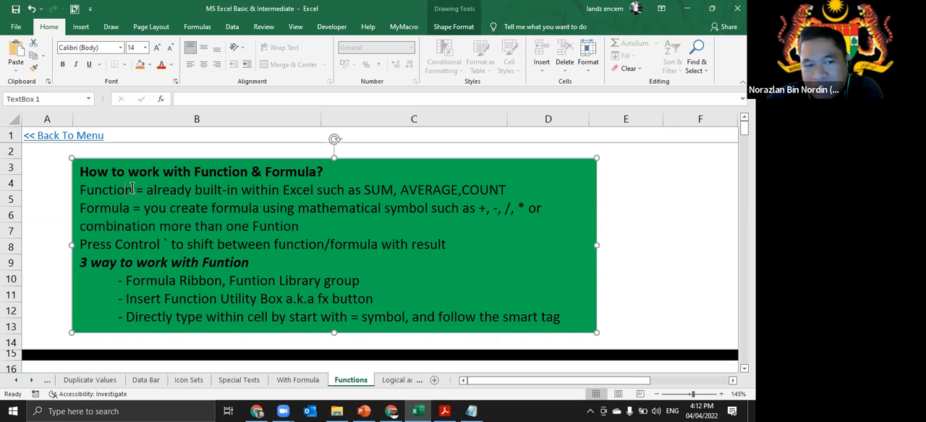
pyautogui.moveTo(135, 210); pyautogui.dragTo(129, 192)
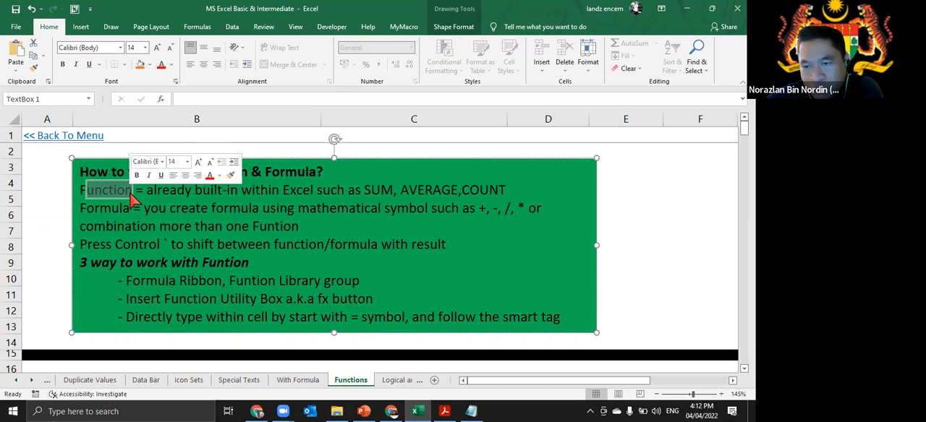
pyautogui.click(199, 227)
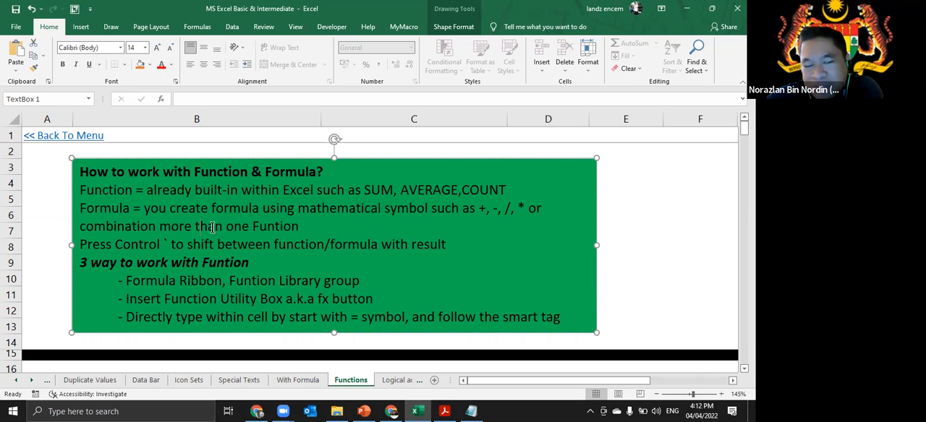
pyautogui.moveTo(129, 210); pyautogui.dragTo(108, 210)
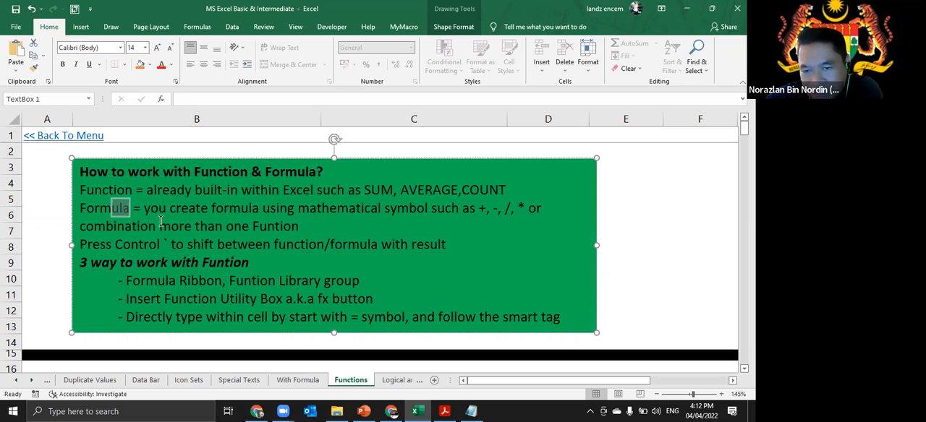
pyautogui.click(322, 227)
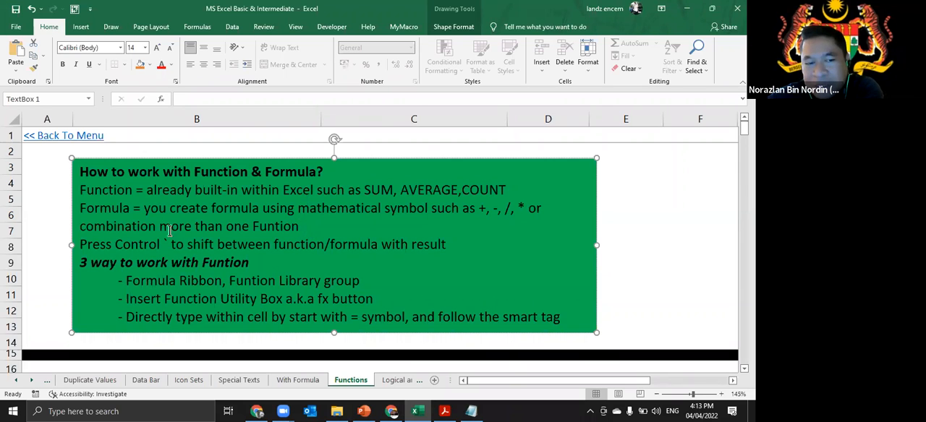
pyautogui.moveTo(133, 208); pyautogui.dragTo(94, 208)
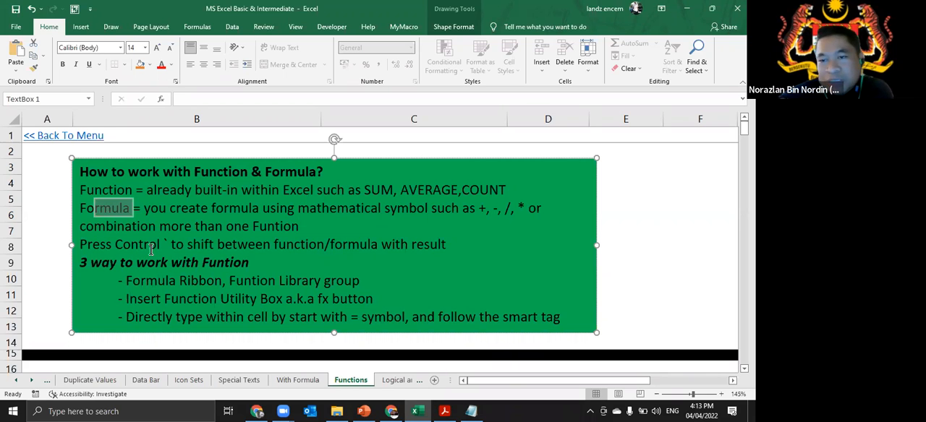
# - With cell C17 selected, browse the Function Library's Financial, More Functions, Lookup & Reference and Logical categories
pyautogui.scroll(-1, 219, 236)
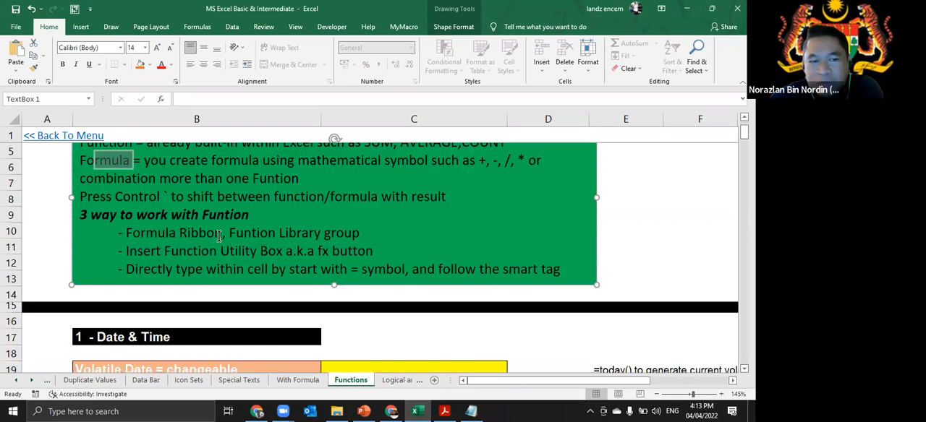
pyautogui.scroll(-1, 220, 236)
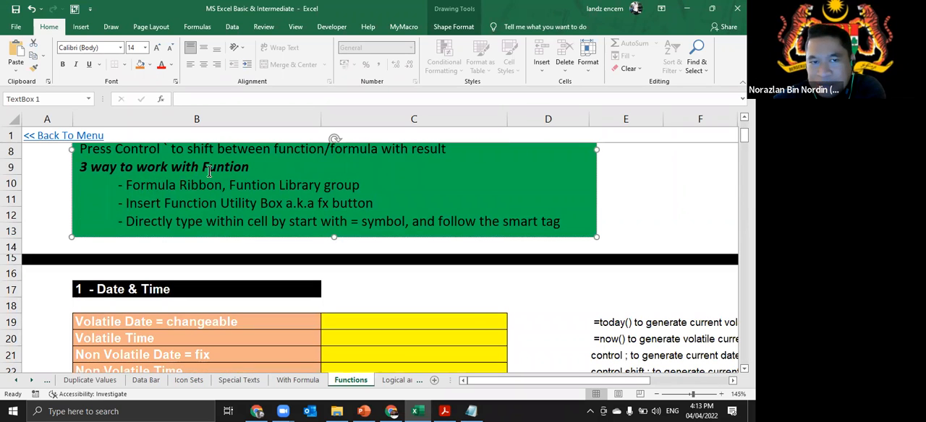
pyautogui.click(208, 29)
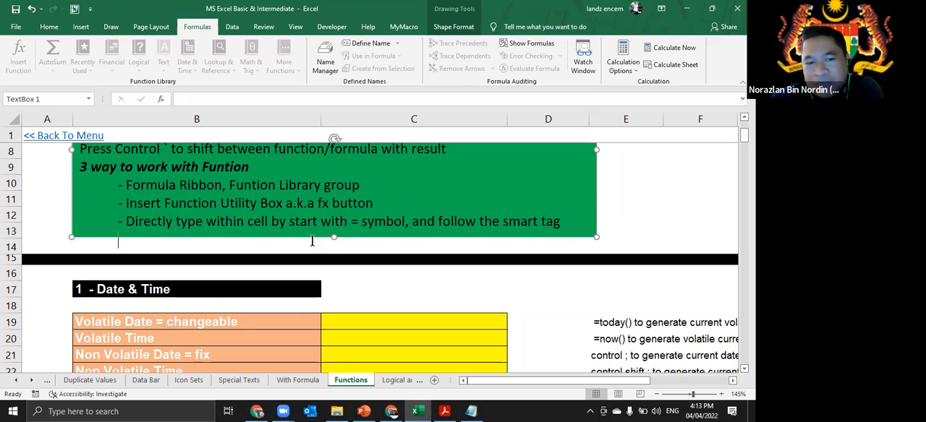
pyautogui.click(397, 282)
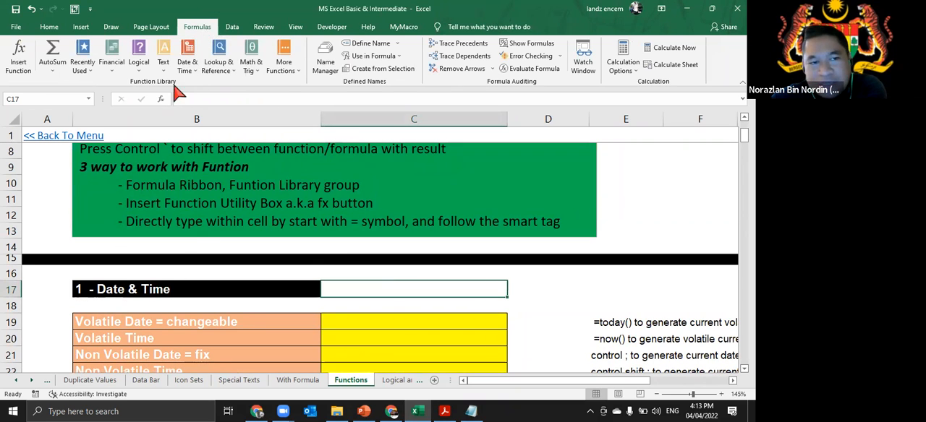
pyautogui.click(111, 66)
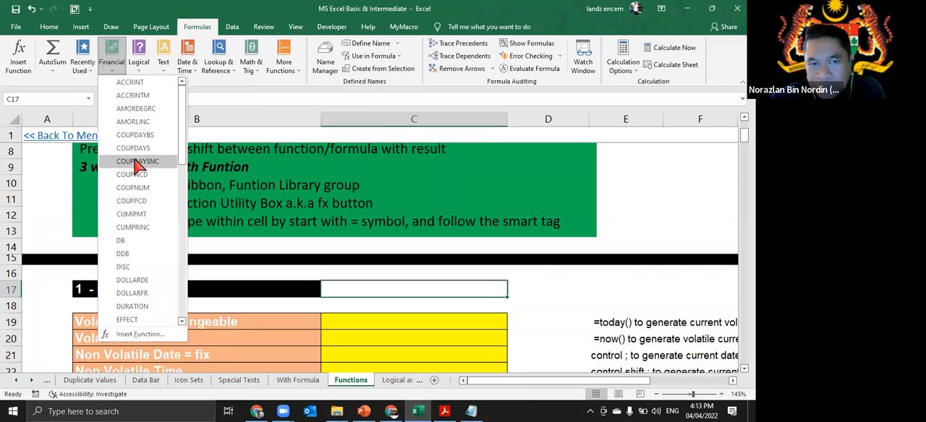
pyautogui.click(288, 76)
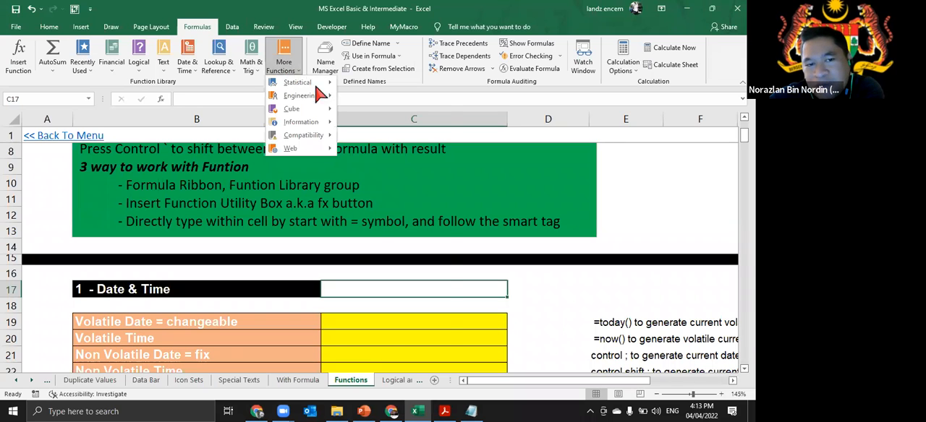
pyautogui.moveTo(323, 88)
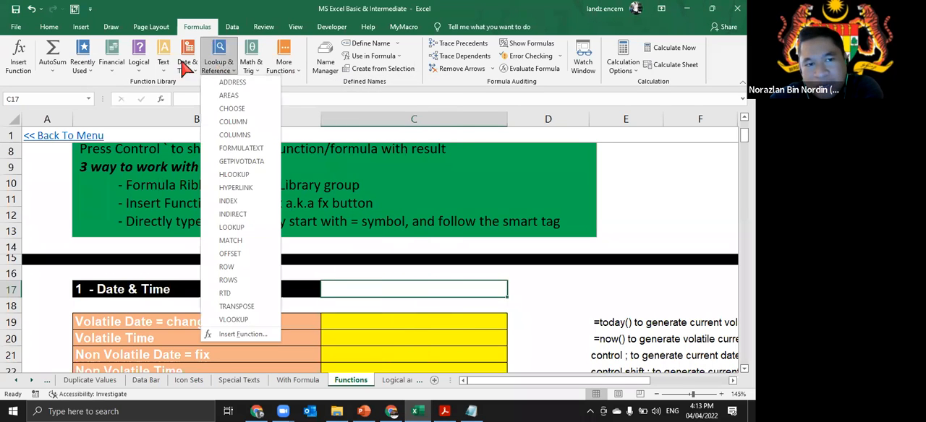
pyautogui.click(138, 66)
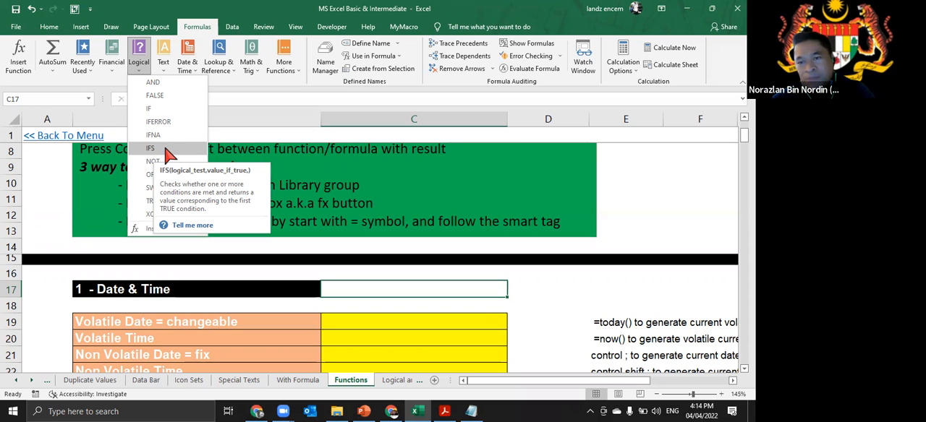
pyautogui.click(197, 28)
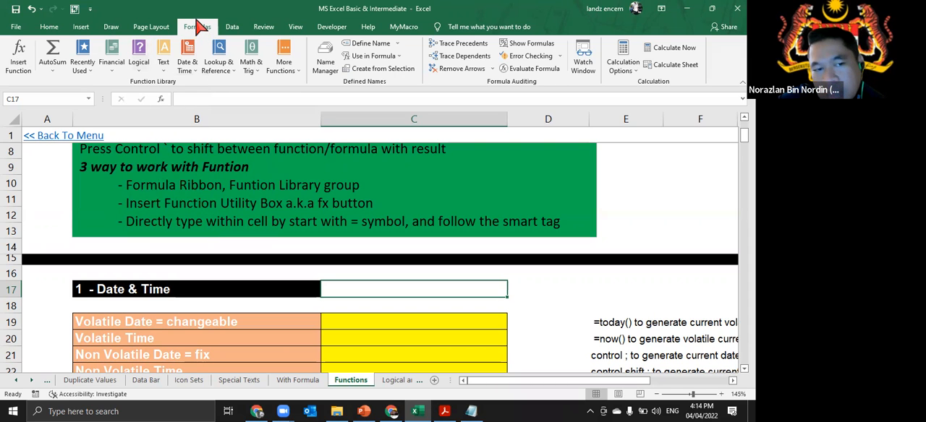
# - Open Insert Function for cell C17 and search for the function "floor"
pyautogui.click(161, 102)
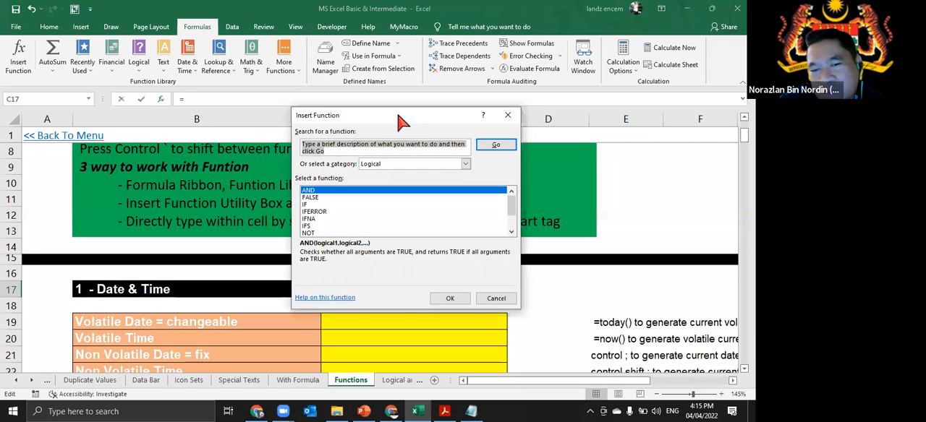
pyautogui.moveTo(400, 121); pyautogui.dragTo(348, 125)
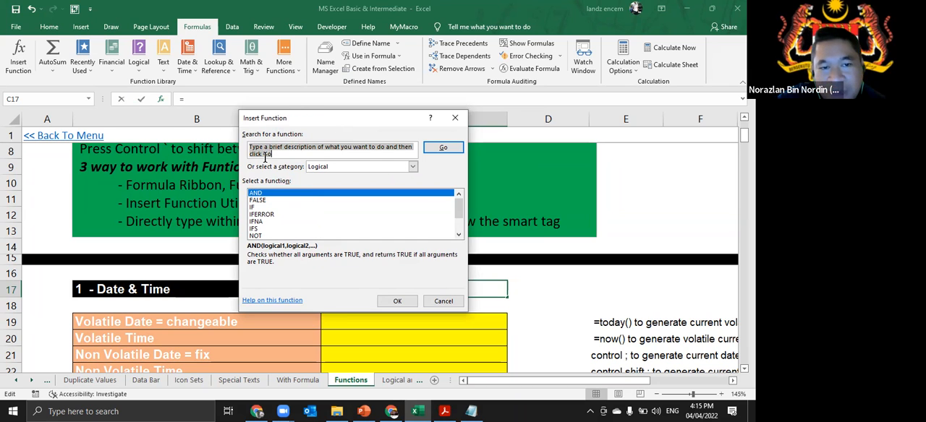
pyautogui.write('f')
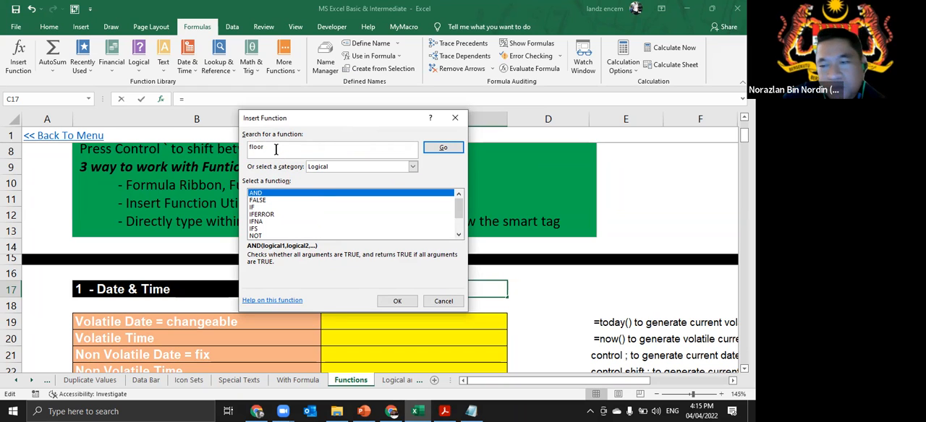
pyautogui.write('loor')
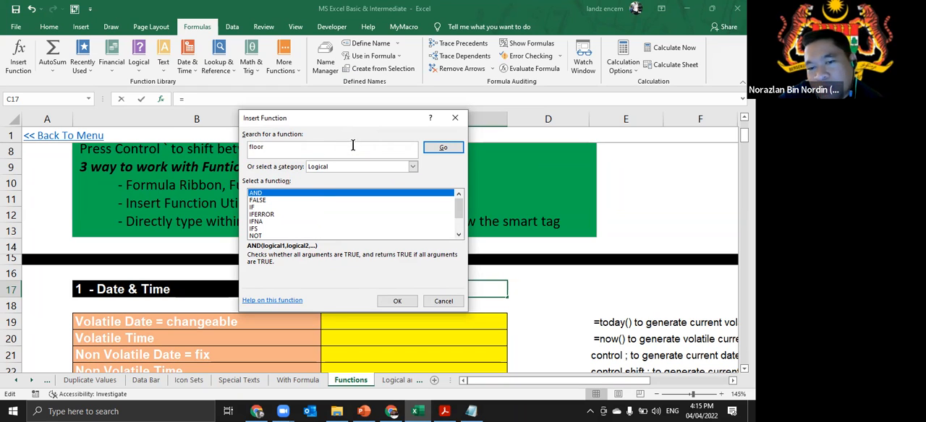
pyautogui.click(446, 150)
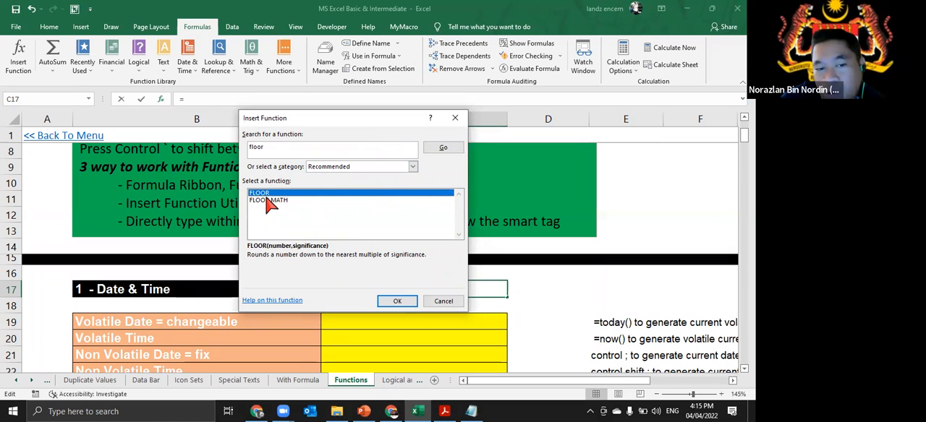
# - Open the FLOOR function's arguments, read the description of Significance, and cancel without inserting the function
pyautogui.click(266, 144)
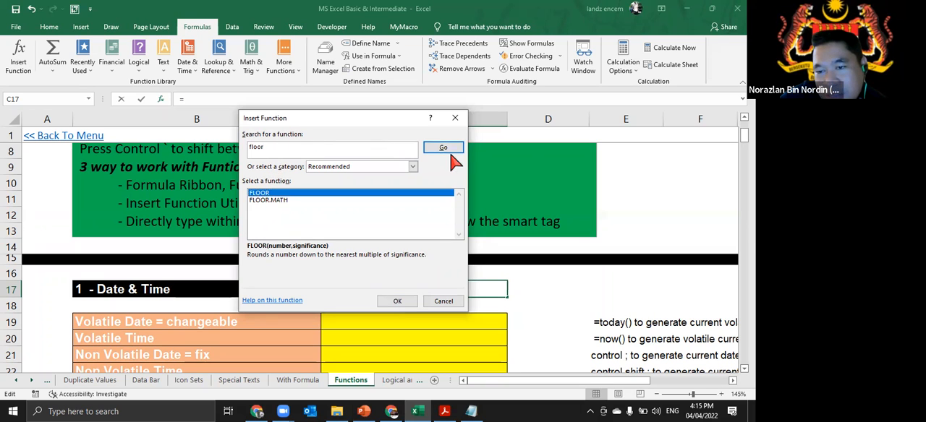
pyautogui.click(266, 194)
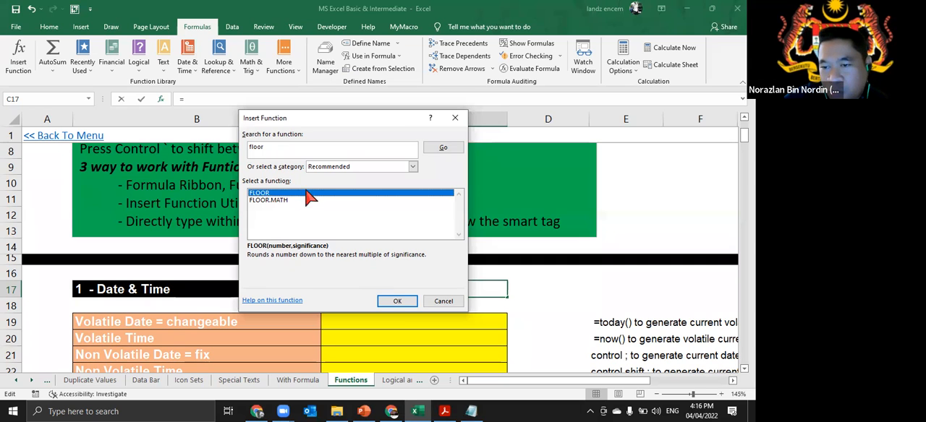
pyautogui.doubleClick(264, 196)
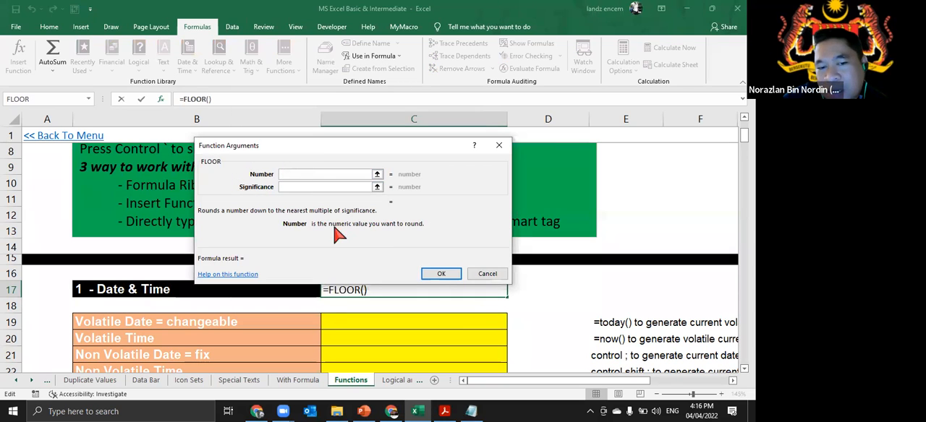
pyautogui.click(289, 187)
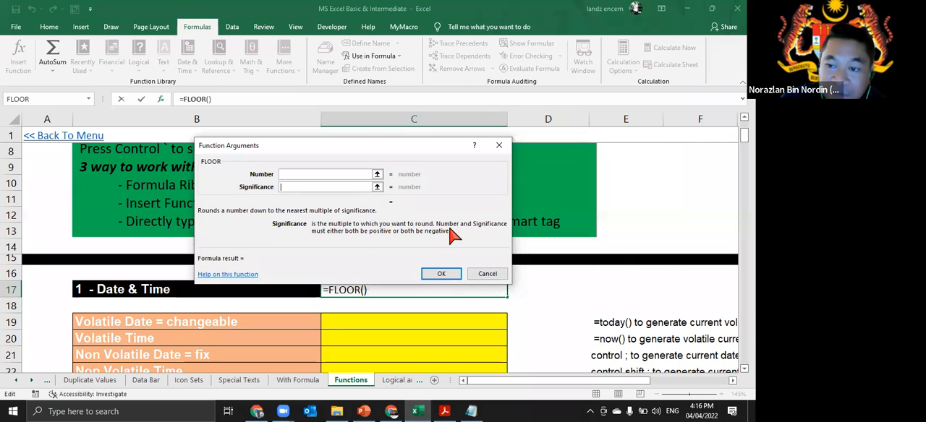
pyautogui.click(487, 274)
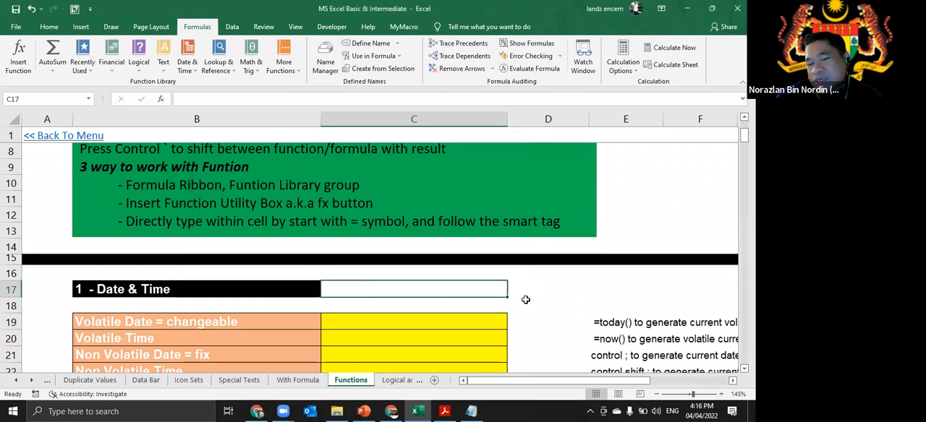
# - Start entering =sum in the Volatile Date cell C19 to bring up the function suggestions, and cancel the entry
pyautogui.scroll(-1, 526, 299)
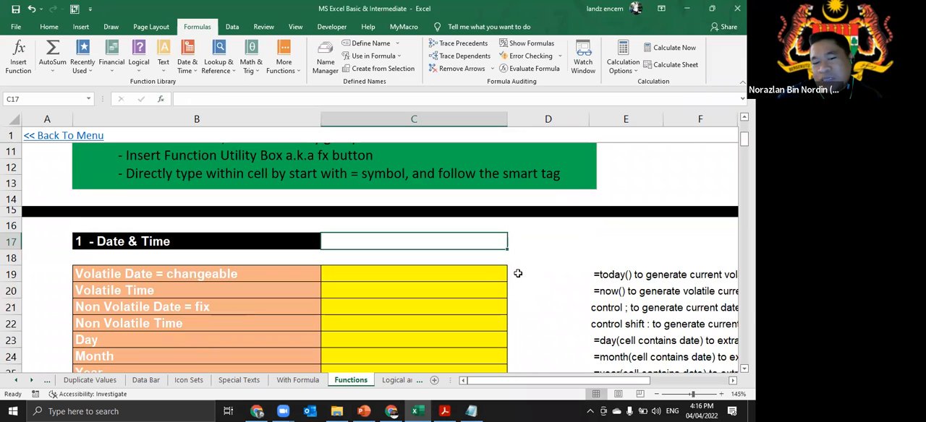
pyautogui.click(476, 274)
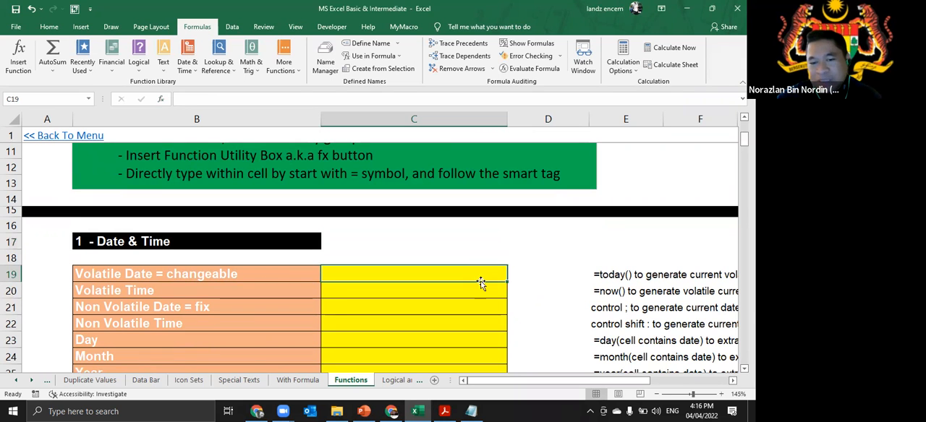
pyautogui.write('=a')
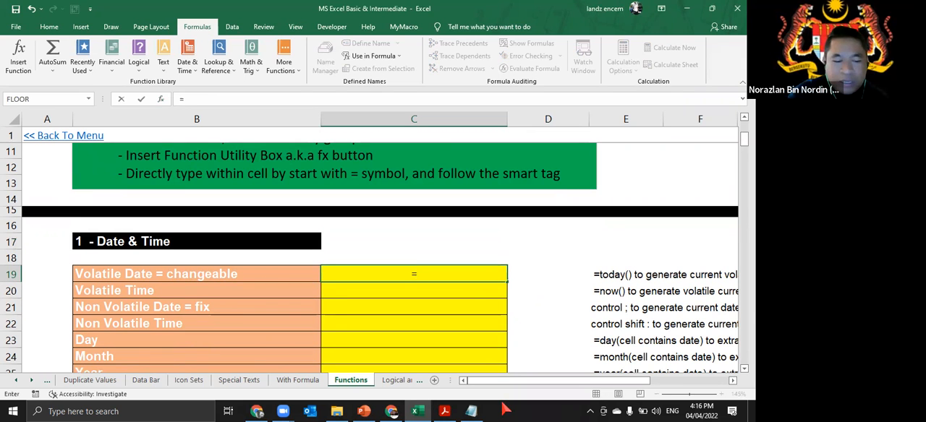
pyautogui.moveTo(479, 314)
pyautogui.mouseDown()
pyautogui.moveTo(480, 372)
pyautogui.moveTo(482, 304)
pyautogui.mouseUp()
pyautogui.press('BackSpace')
pyautogui.write('sum')
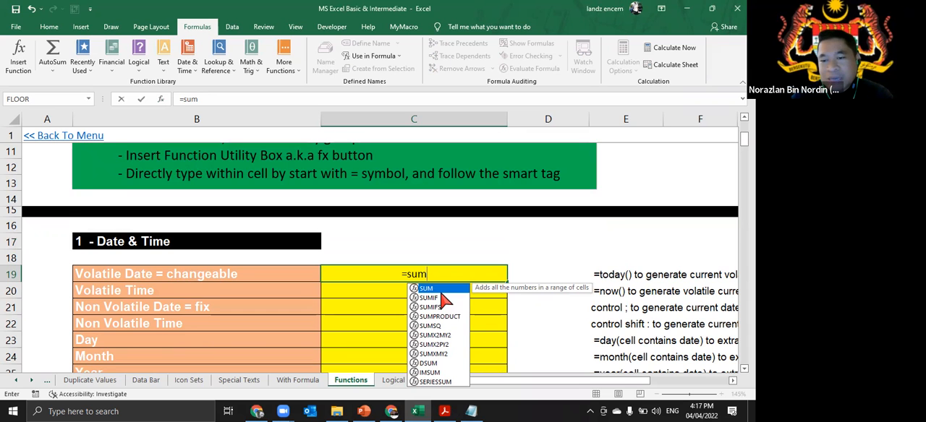
pyautogui.press('Escape')
pyautogui.press('Escape')
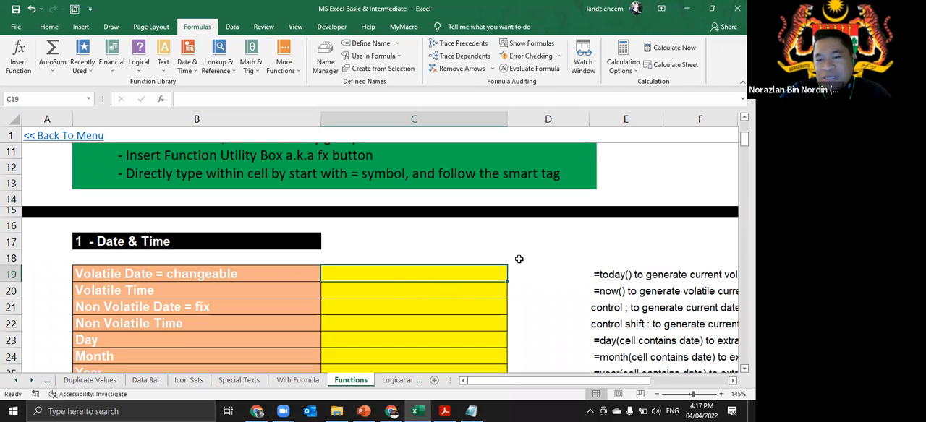
pyautogui.scroll(-1, 172, 244)
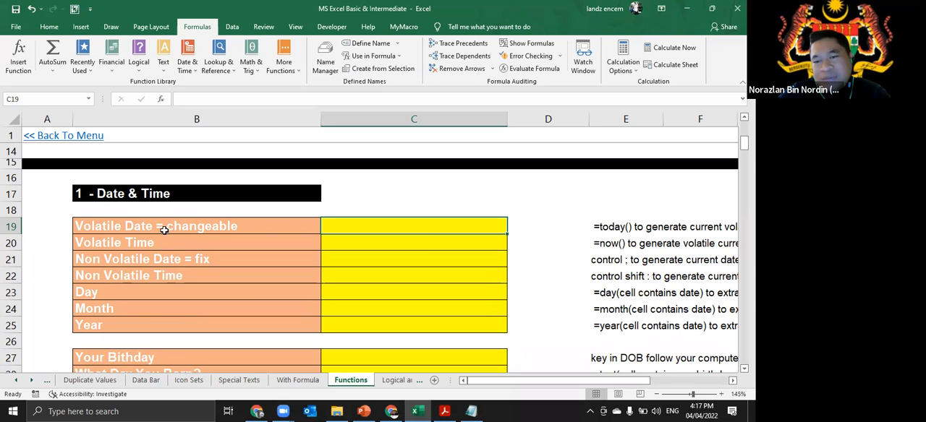
# - Compare the Volatile Date and Non Volatile Date rows of the Date & Time table and their answer cells
pyautogui.click(98, 229)
pyautogui.click(110, 259)
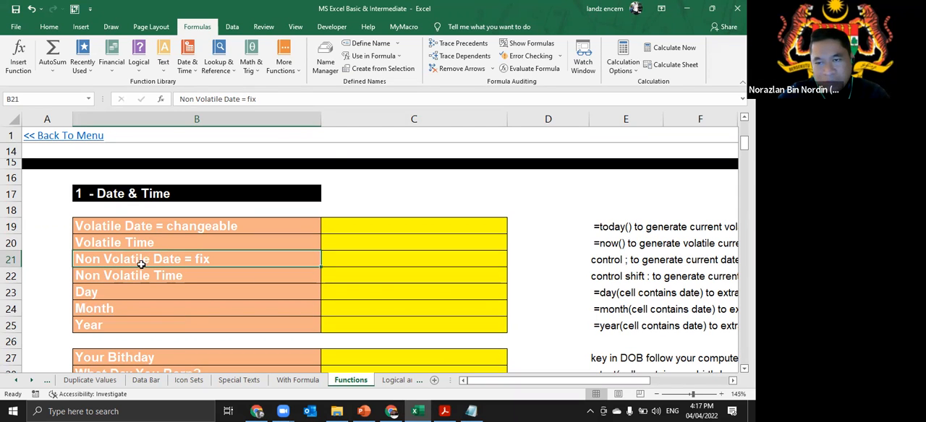
pyautogui.click(420, 230)
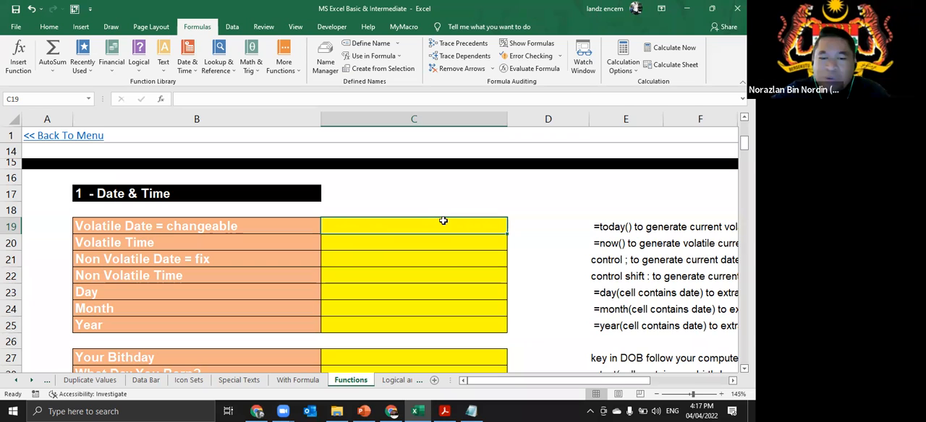
pyautogui.click(279, 260)
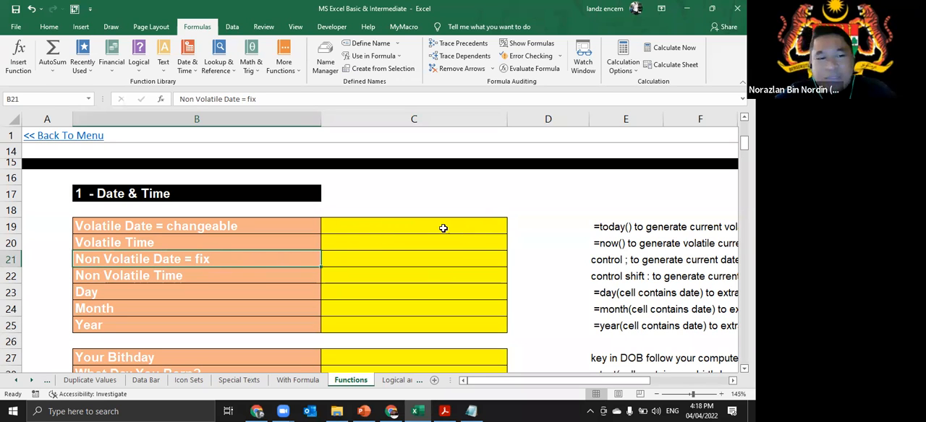
pyautogui.press('Right')
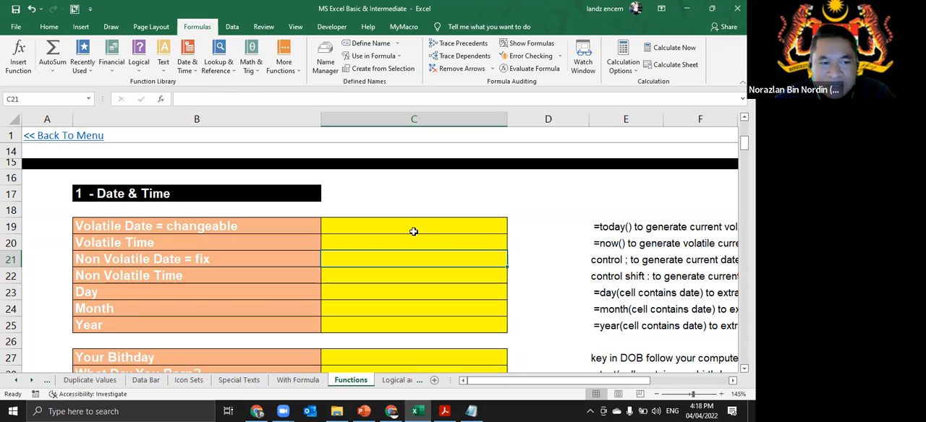
pyautogui.press('Left')
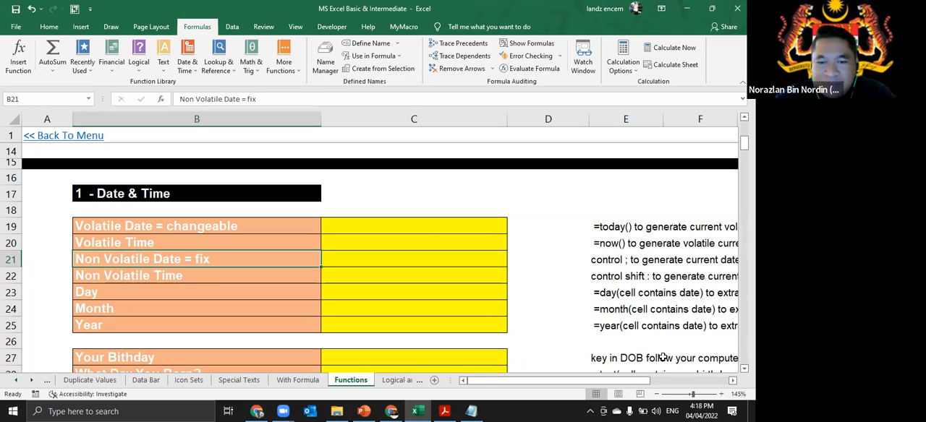
# - Enter the function =TODAY() in the Volatile Date cell C19
pyautogui.press('Right')
pyautogui.press('Up')
pyautogui.press('Up')
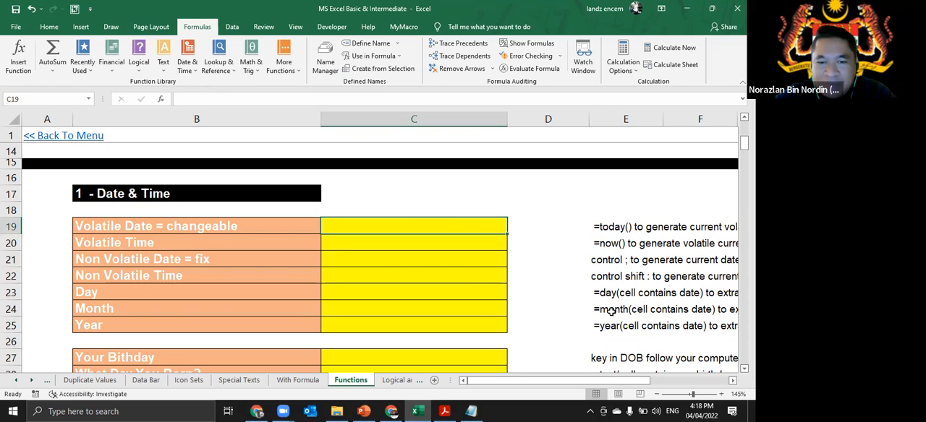
pyautogui.scroll(4, 611, 311)
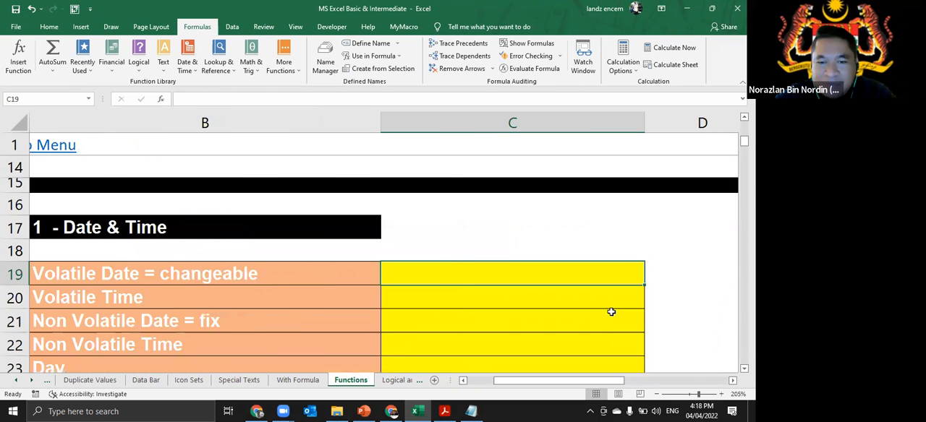
pyautogui.write('=t')
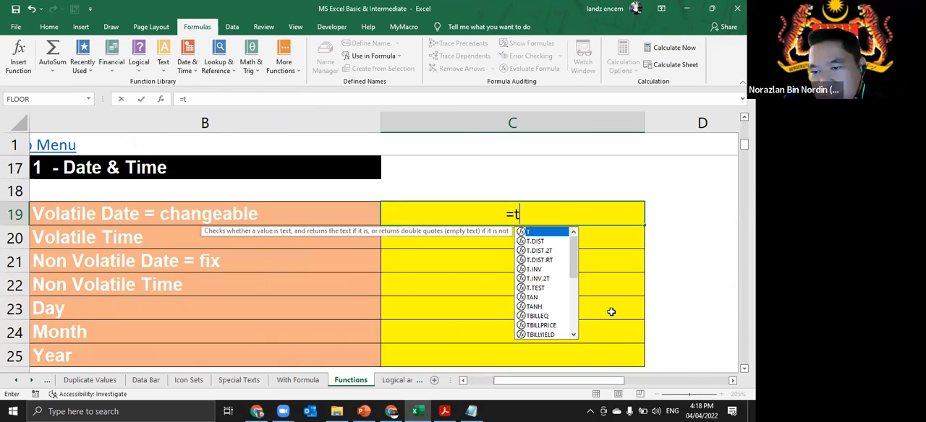
pyautogui.write('oday(')
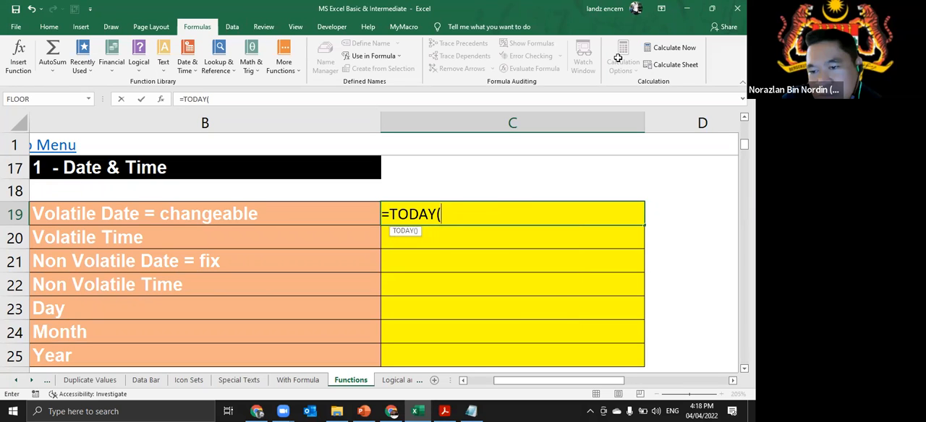
pyautogui.press('Return')
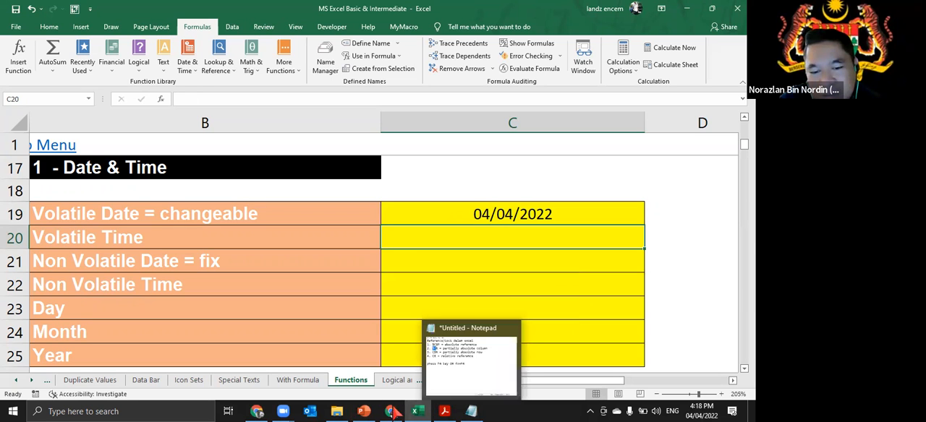
# - Bring up the open Zoom windows to choose one
pyautogui.click(283, 411)
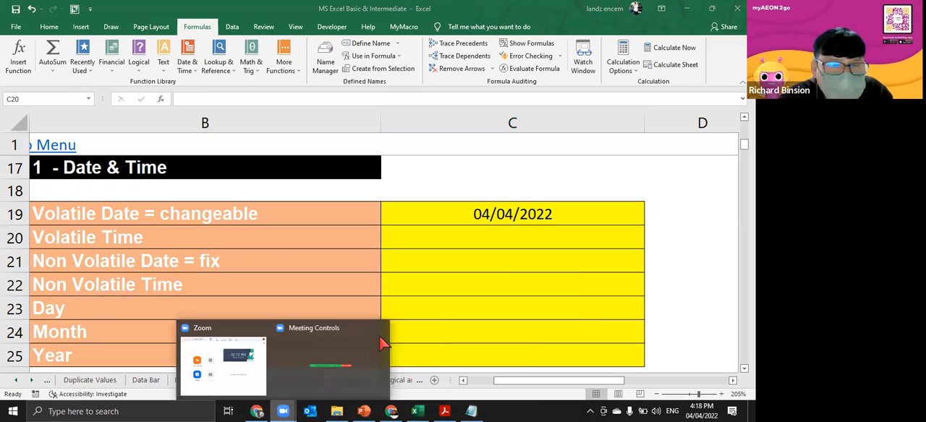
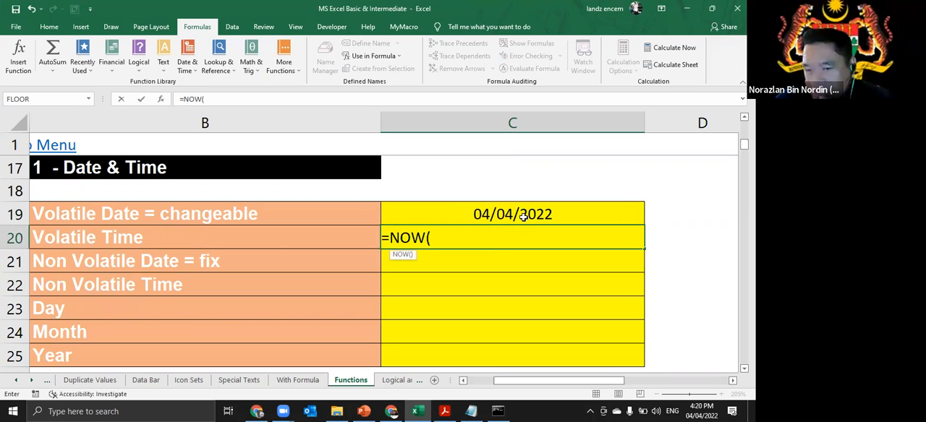
# - Complete the function =NOW() in the Volatile Time cell C20
pyautogui.press('Return')
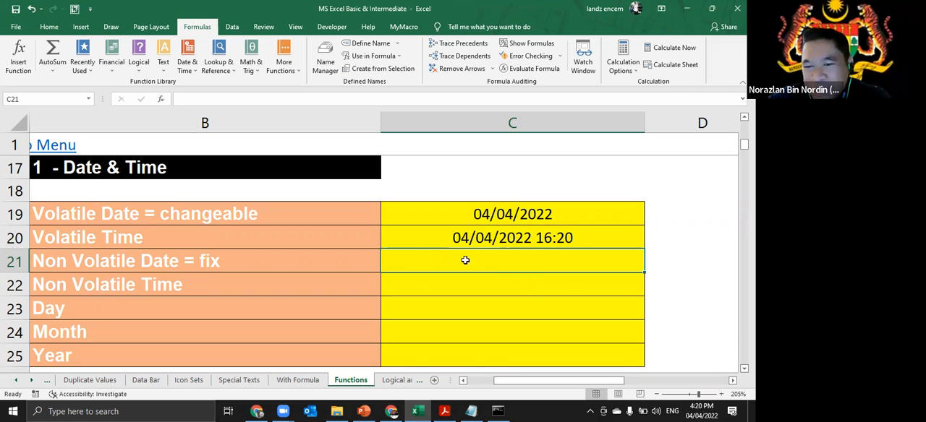
# - Insert the current date as a fixed value in Non Volatile Date cell C21 and the current time in Non Volatile Time cell C22
pyautogui.click(732, 381)
pyautogui.moveTo(620, 385); pyautogui.dragTo(613, 387)
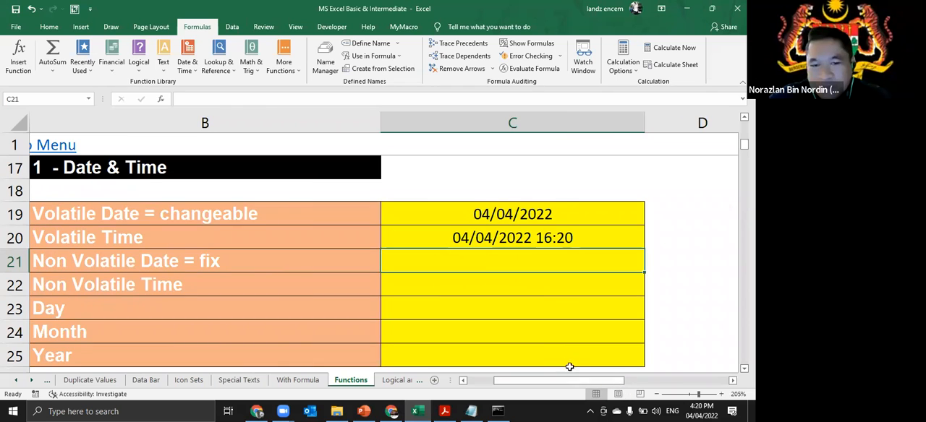
pyautogui.keyDown('ctrl'); pyautogui.scroll(-1, 544, 298); pyautogui.keyUp('ctrl')
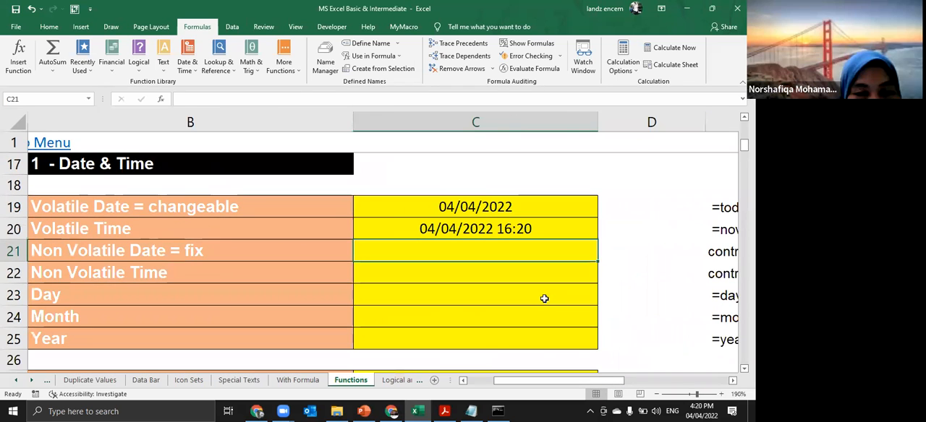
pyautogui.hotkey('ctrl', ';')
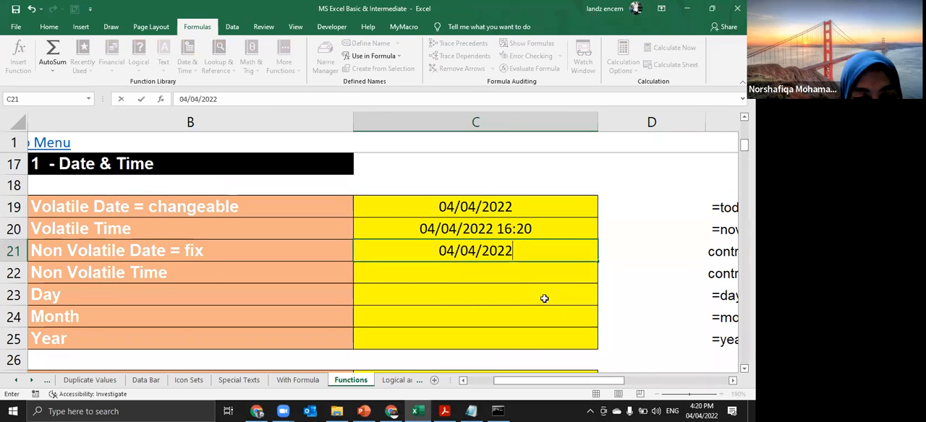
pyautogui.press('Return')
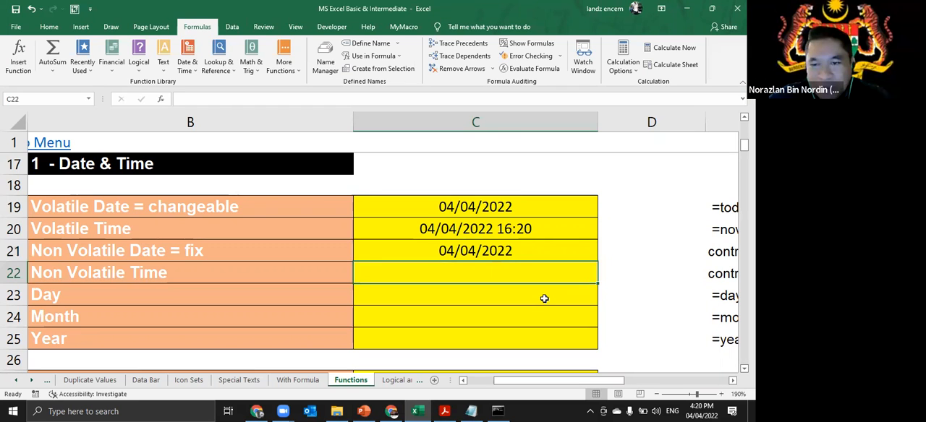
pyautogui.hotkey('ctrl', 'shift', ';')
pyautogui.press('Return')
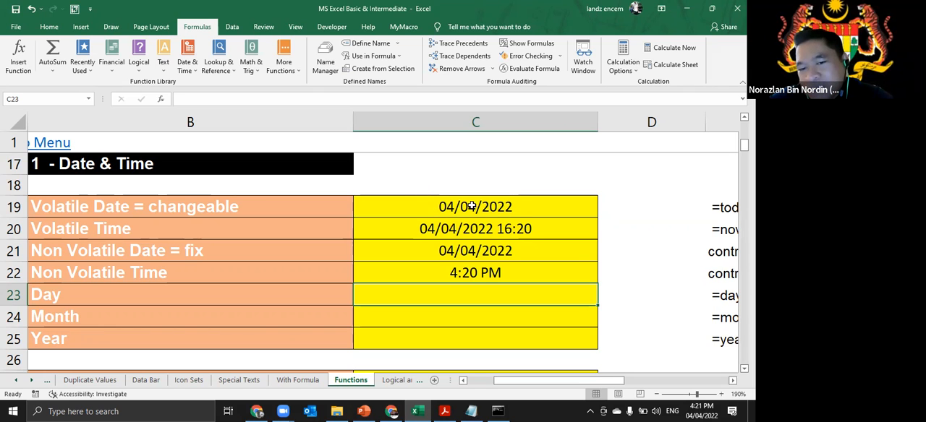
# - Review the date format types offered for the Volatile Date cell C19, without applying a change
pyautogui.click(520, 206)
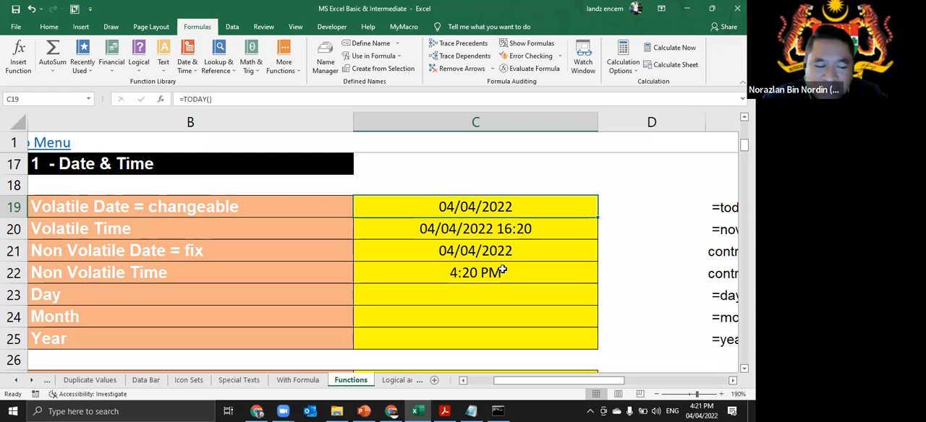
pyautogui.hotkey('ctrl', '1')
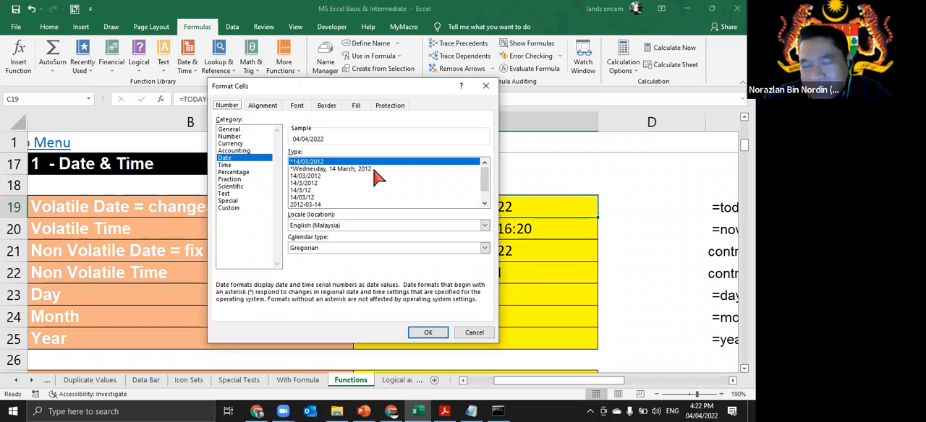
pyautogui.click(471, 334)
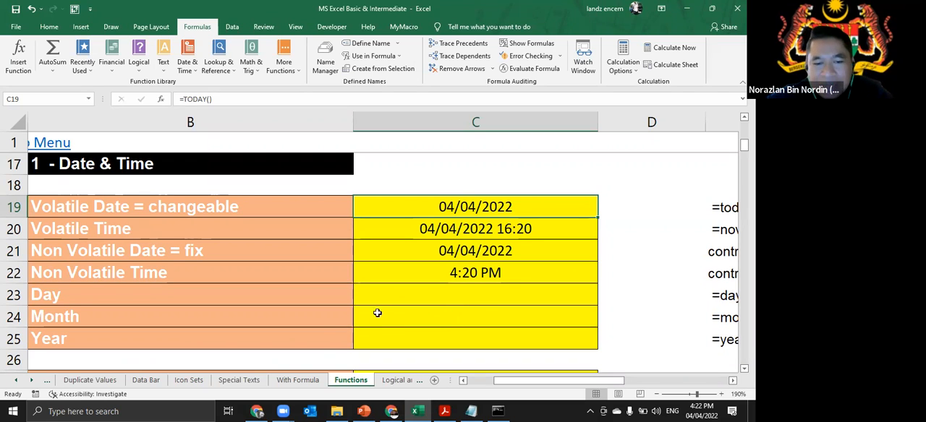
pyautogui.click(243, 293)
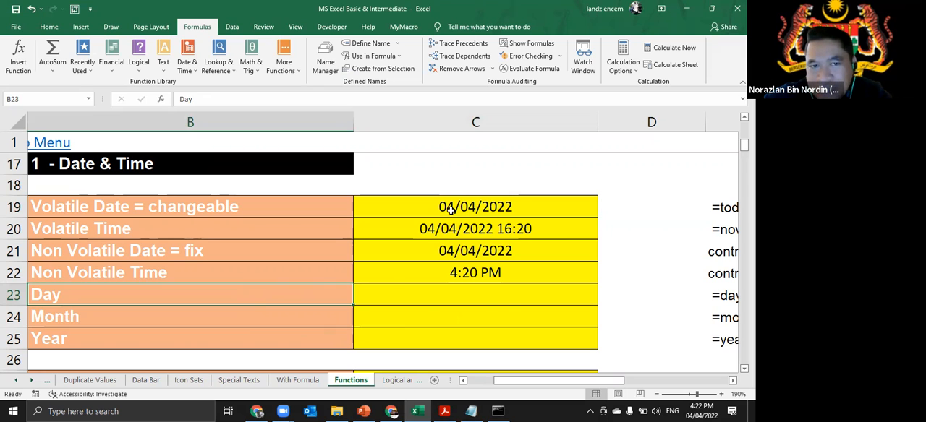
pyautogui.hotkey('alt', 'Tab')
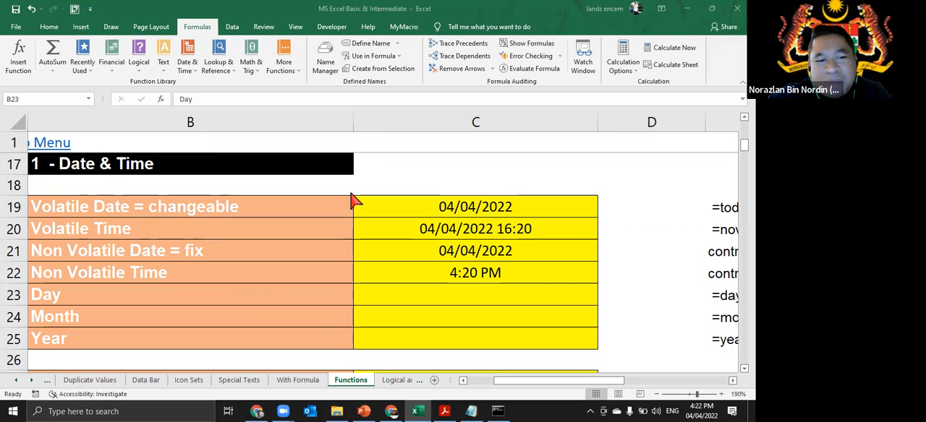
# - Try the custom number format mm/dd/yyyy on the Volatile Date cell C19
pyautogui.click(552, 208)
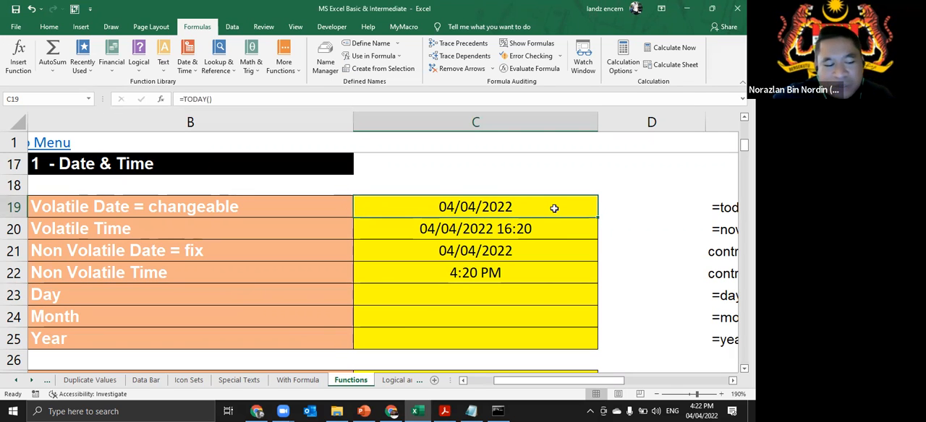
pyautogui.hotkey('ctrl', '1')
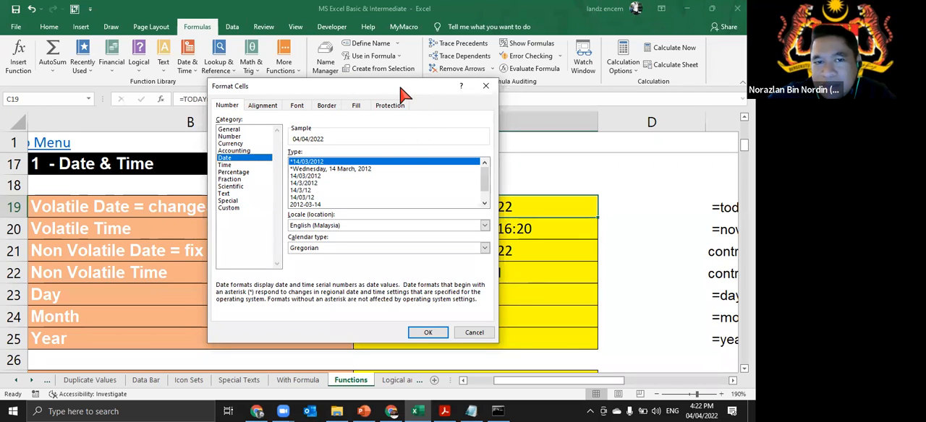
pyautogui.moveTo(400, 88); pyautogui.dragTo(307, 68)
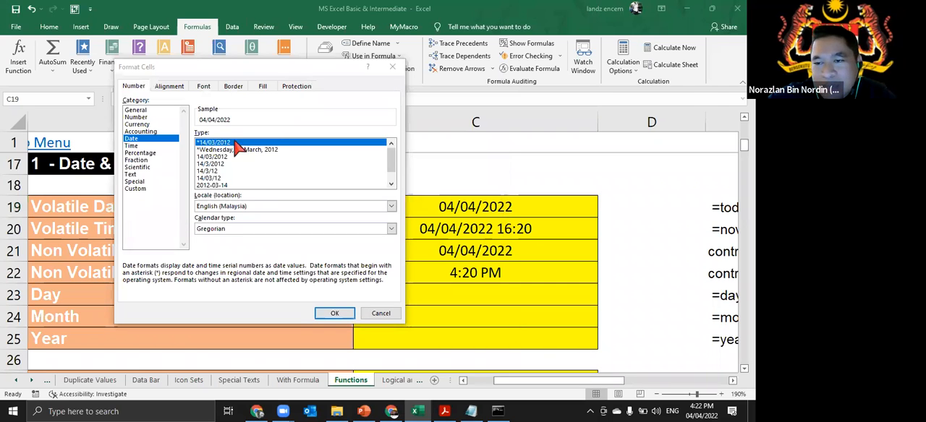
pyautogui.click(140, 188)
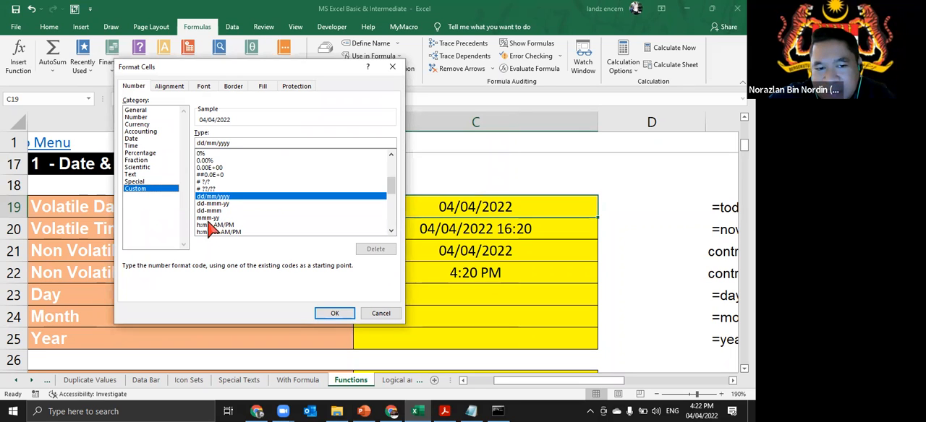
pyautogui.moveTo(238, 143); pyautogui.dragTo(148, 137)
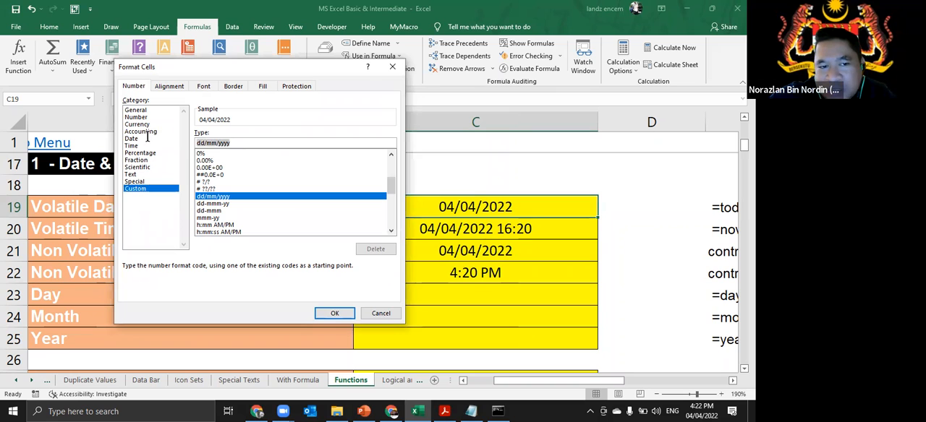
pyautogui.write('mm/')
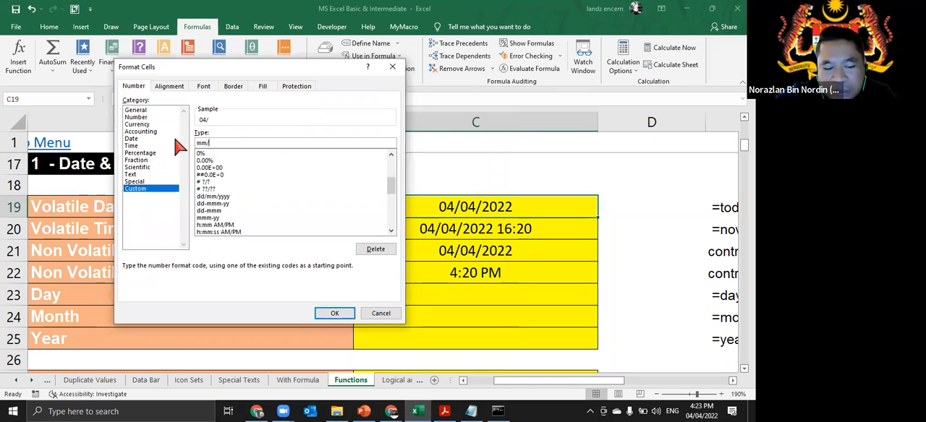
pyautogui.write('dd/yyyy')
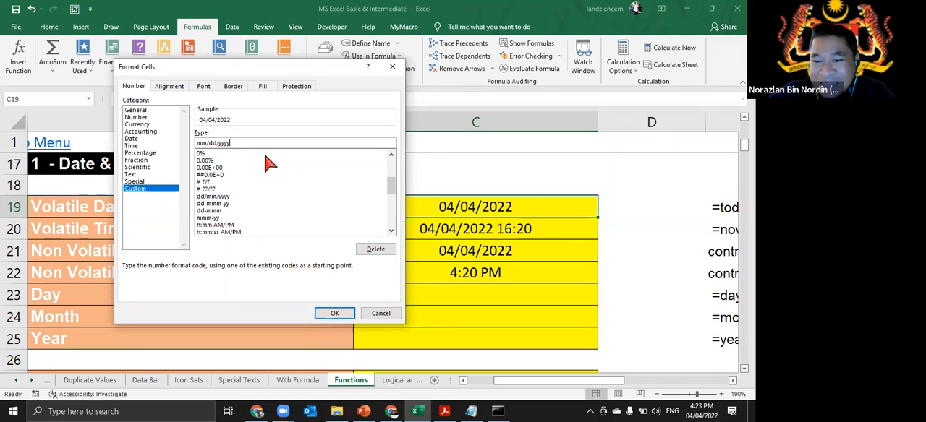
# - Compare the Special, Custom and Date number format categories for cell C19, and close the formatting without applying anything
pyautogui.click(142, 182)
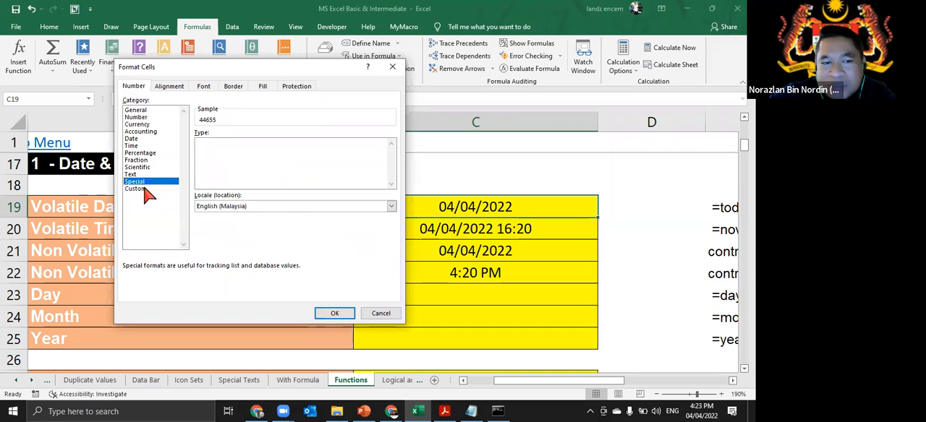
pyautogui.click(143, 188)
pyautogui.click(142, 139)
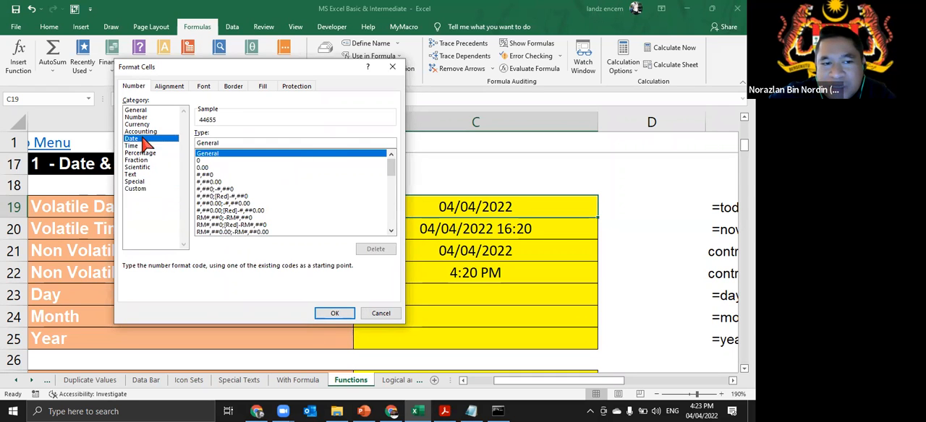
pyautogui.click(145, 188)
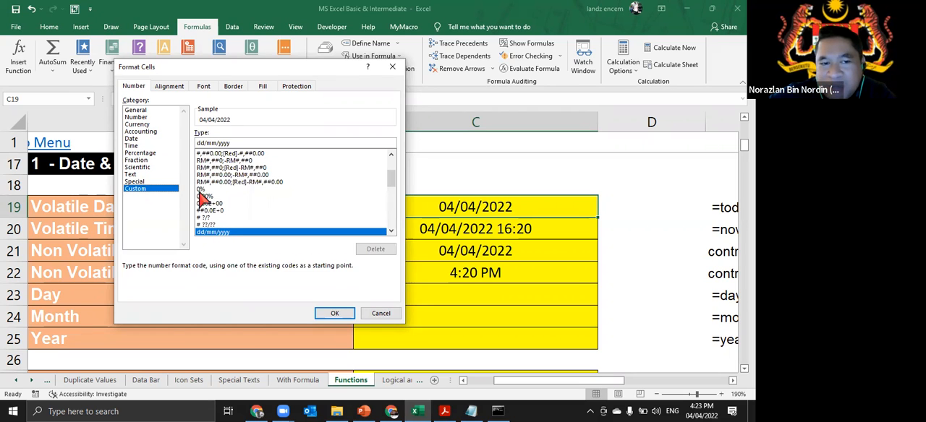
pyautogui.click(391, 315)
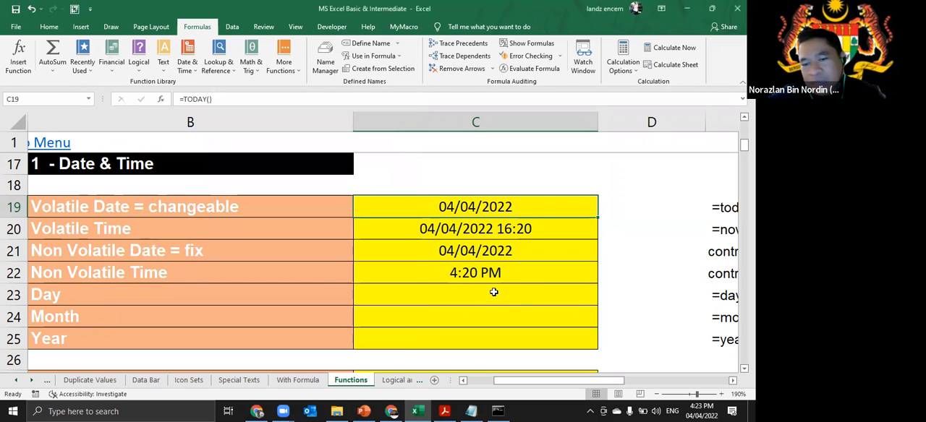
# - Enter the formula =DAY(C19) in the Day cell C23, referring to the volatile date
pyautogui.click(494, 293)
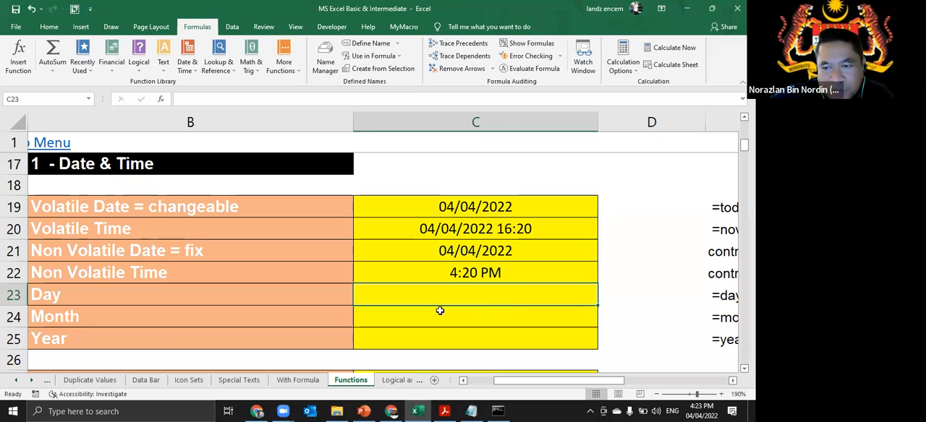
pyautogui.write('=day')
pyautogui.press('Tab')
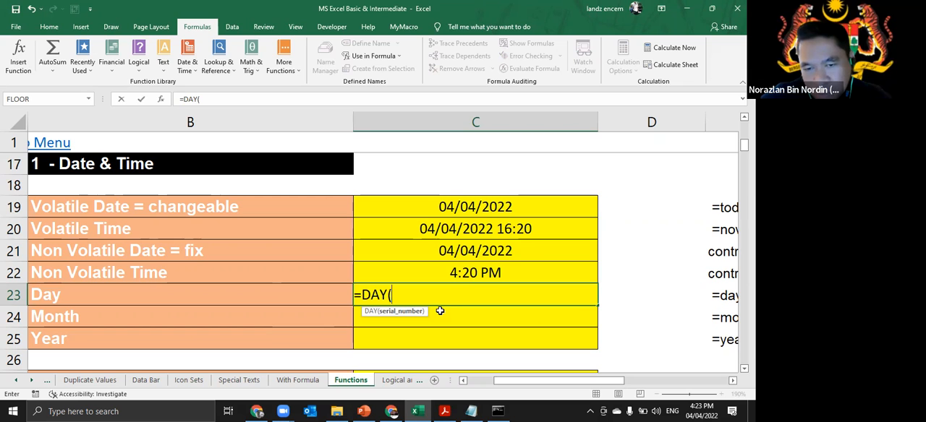
pyautogui.click(451, 207)
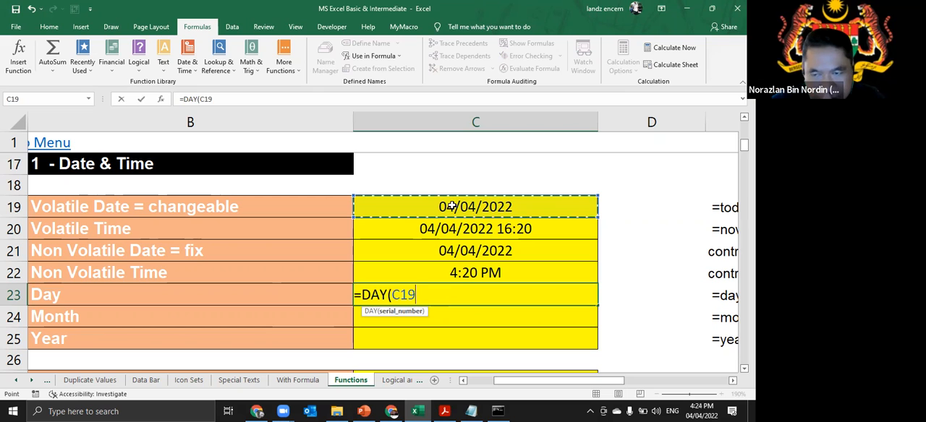
pyautogui.write(')')
pyautogui.press('Return')
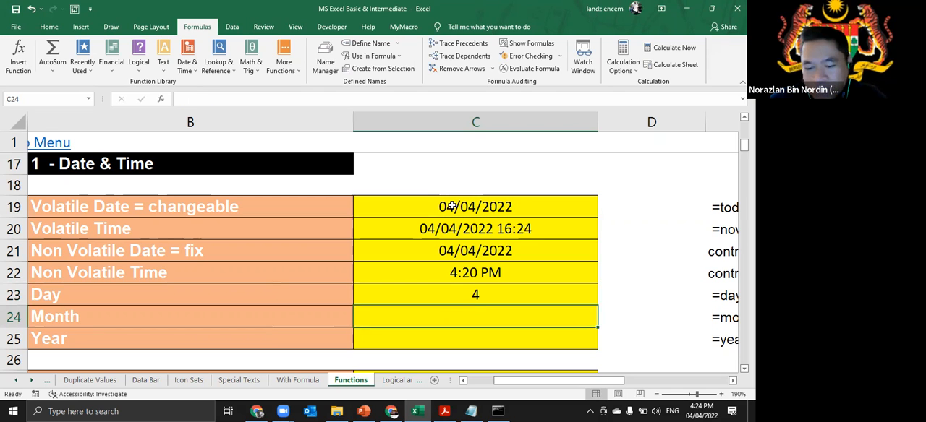
# - Enter the formula =MONTH(C19) in the Month cell C24
pyautogui.write('=mont')
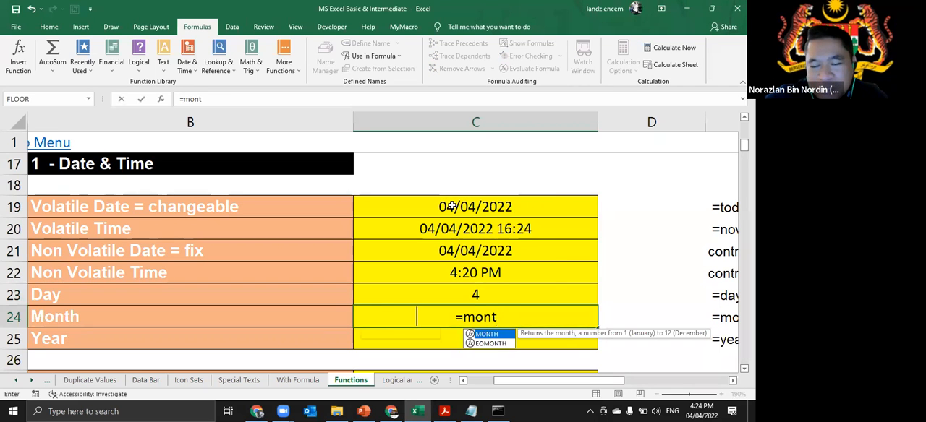
pyautogui.press('Tab')
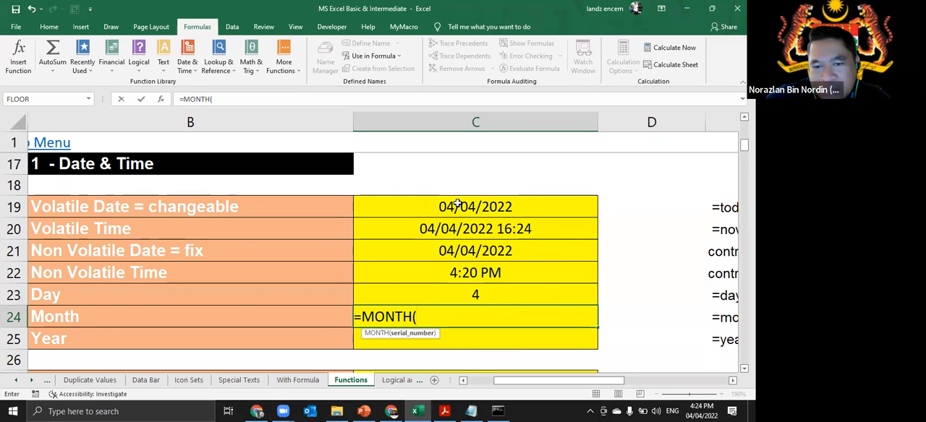
pyautogui.click(456, 205)
pyautogui.press('Return')
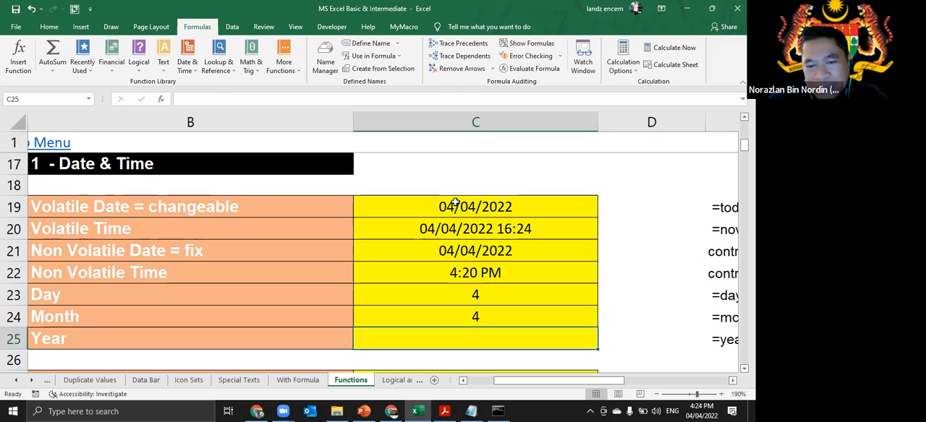
# - Enter the formula =YEAR(C19) in the Year cell C25
pyautogui.write('=year')
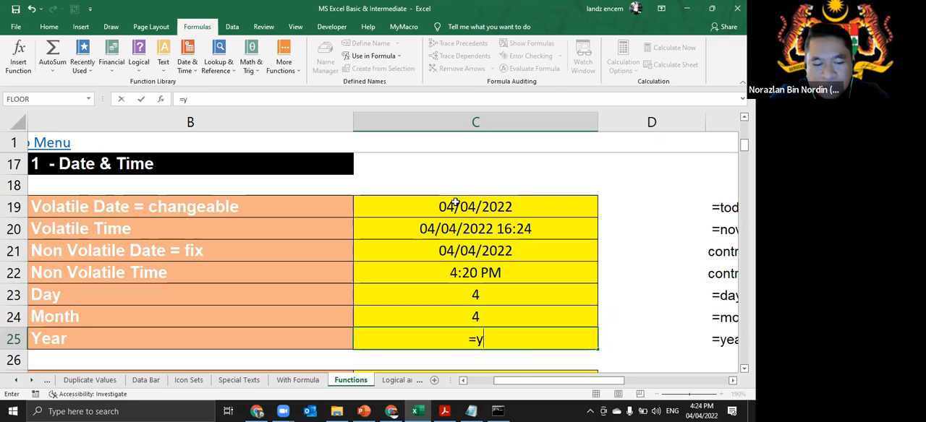
pyautogui.press('Tab')
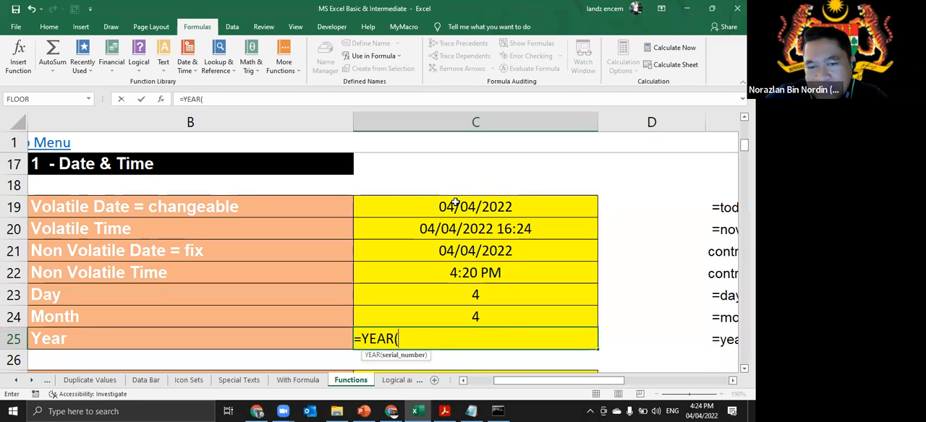
pyautogui.click(455, 205)
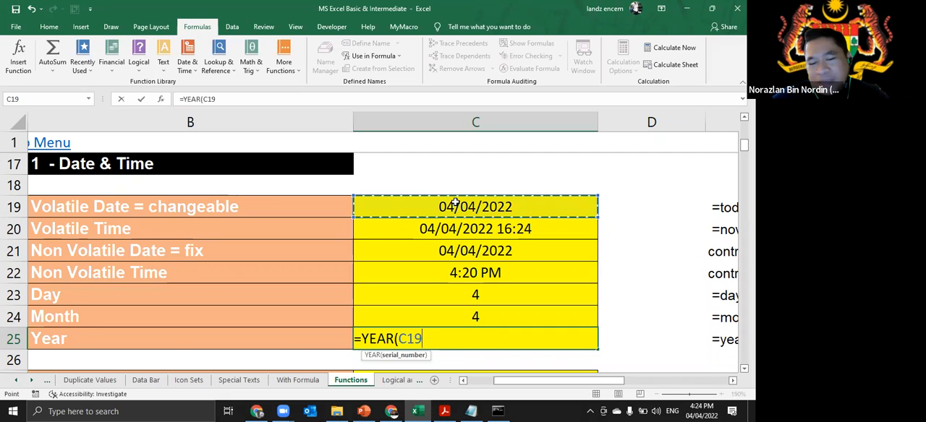
pyautogui.press('Return')
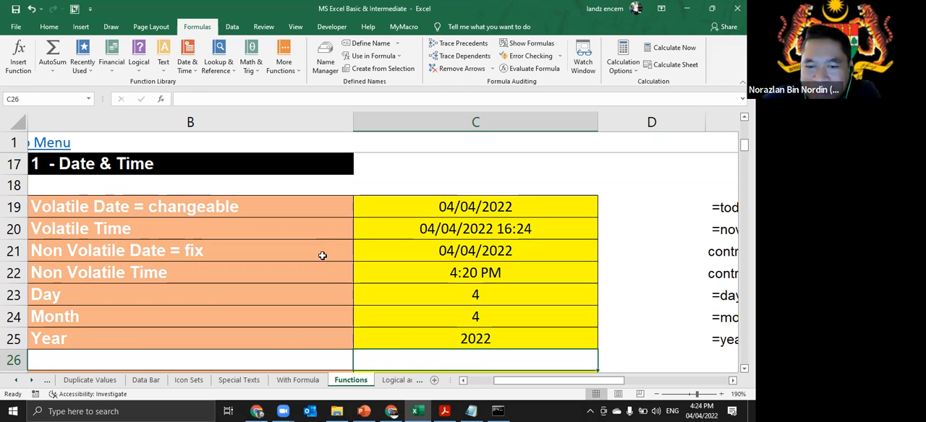
# - Check the formulas behind the Day and Month results in cells C23 and C24
pyautogui.click(488, 294)
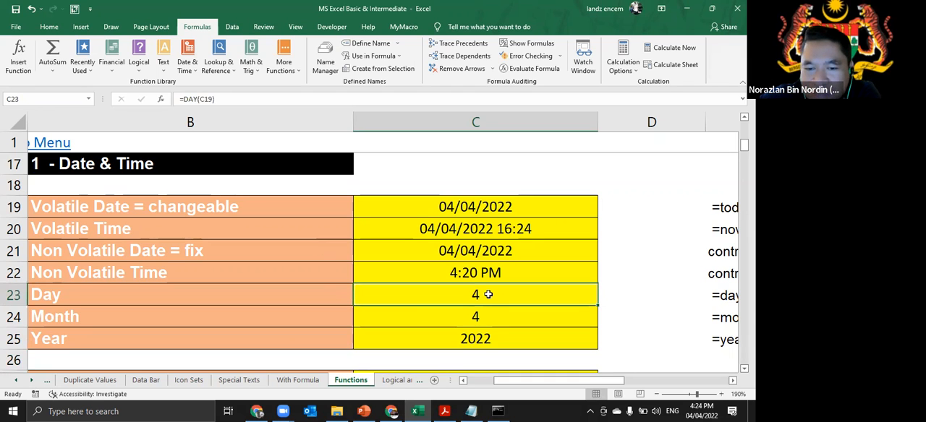
pyautogui.click(493, 323)
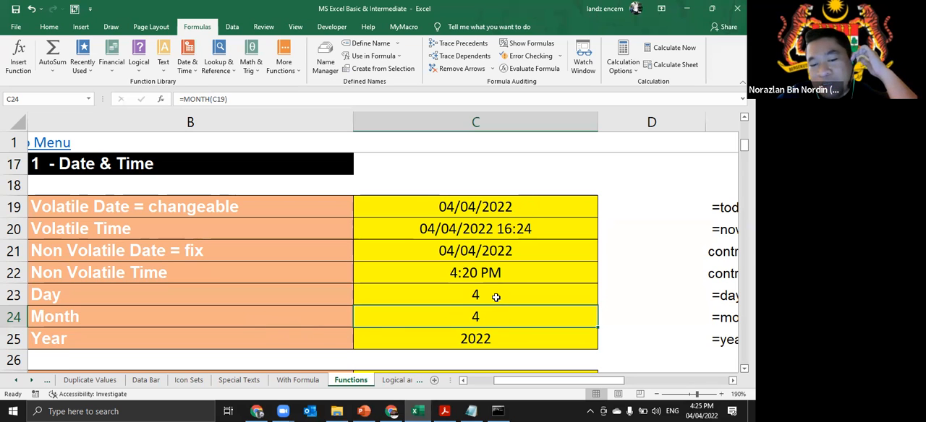
pyautogui.hotkey('alt', 'Tab')
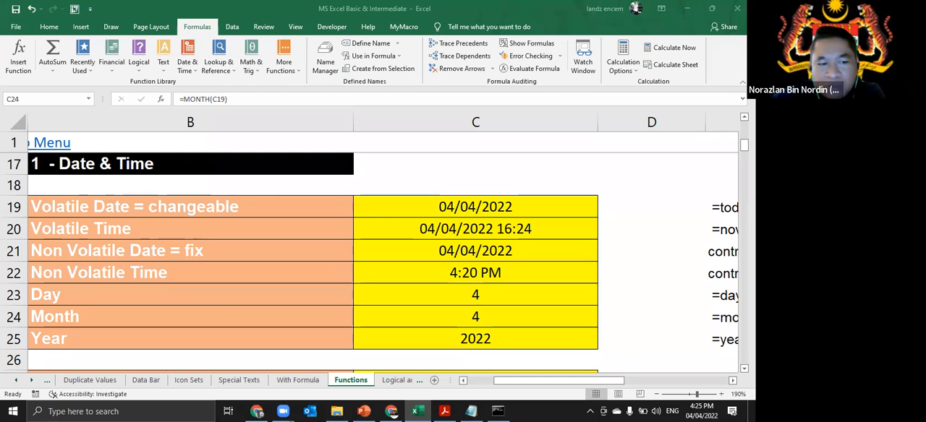
pyautogui.click(492, 320)
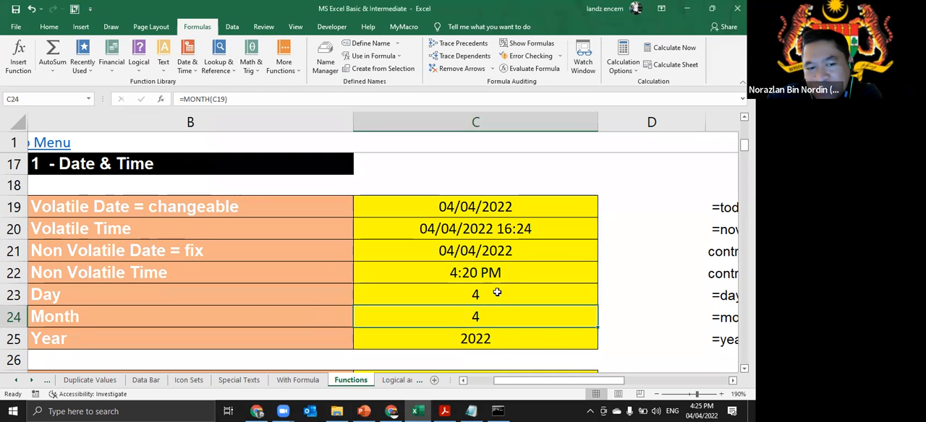
pyautogui.click(493, 298)
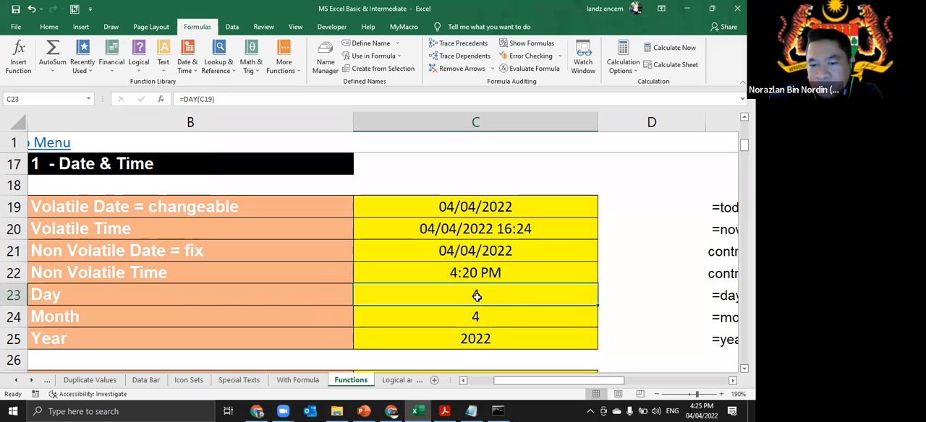
# - Enter the date of birth in the Your Bithday cell C27
pyautogui.scroll(-1, 476, 297)
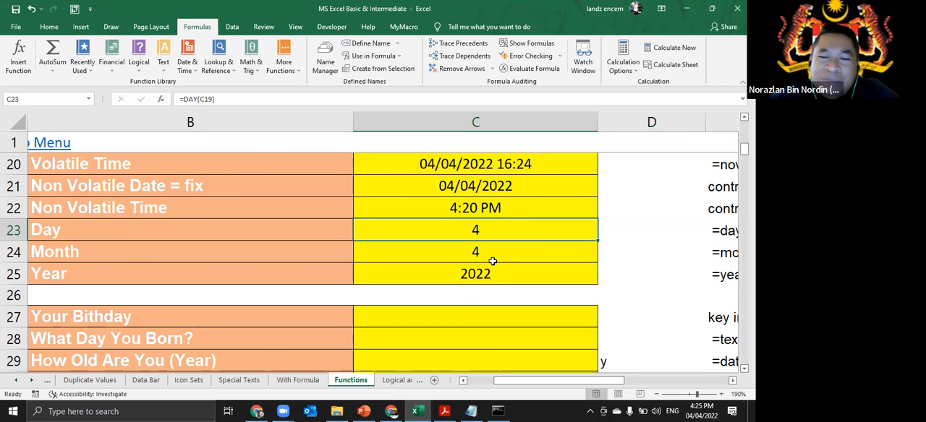
pyautogui.scroll(-1, 489, 264)
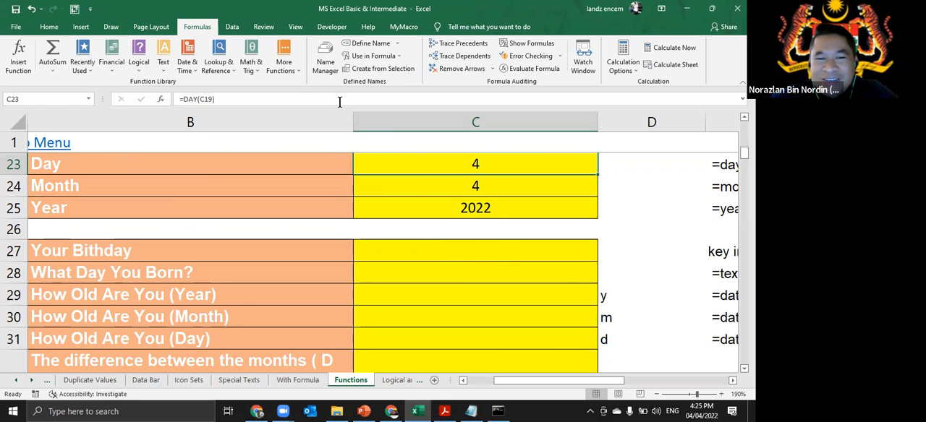
pyautogui.click(533, 252)
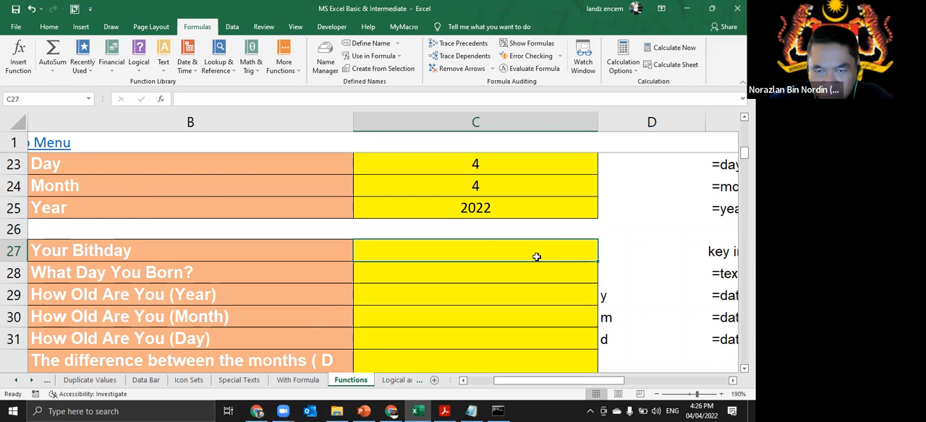
pyautogui.scroll(-1, 533, 251)
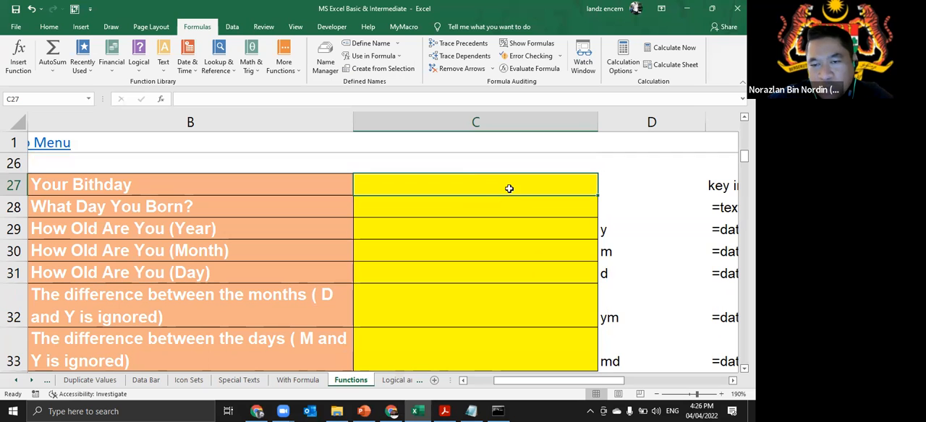
pyautogui.write('5/')
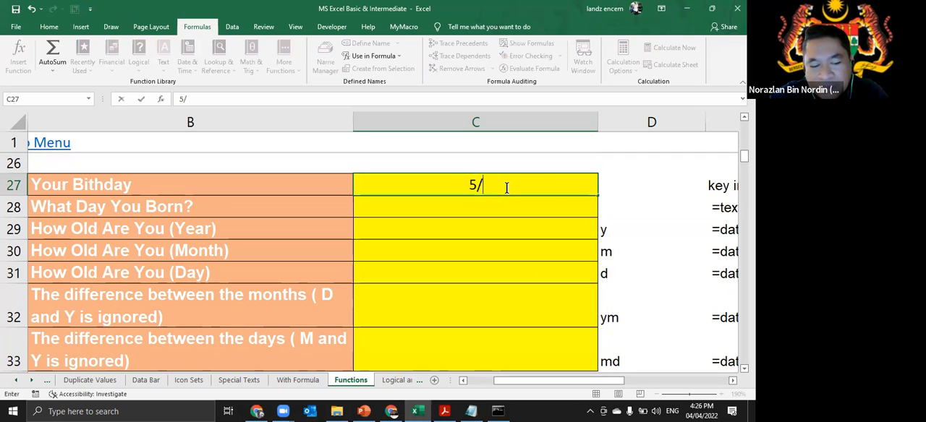
pyautogui.write('01/1980')
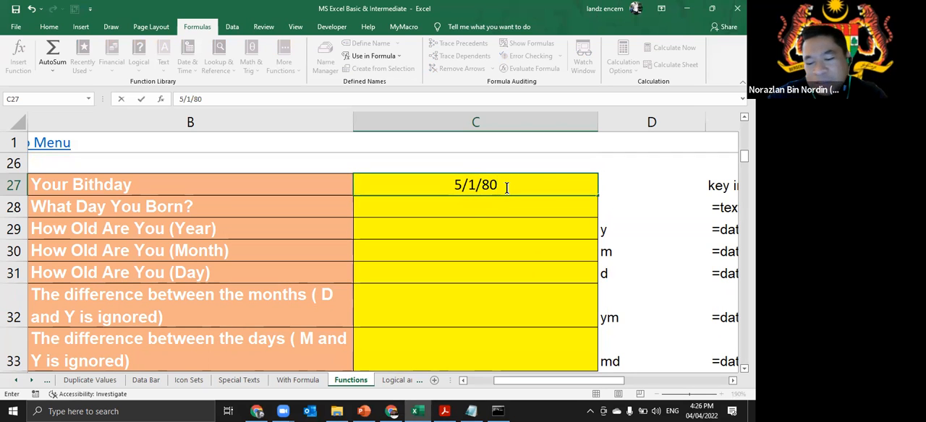
pyautogui.press('Return')
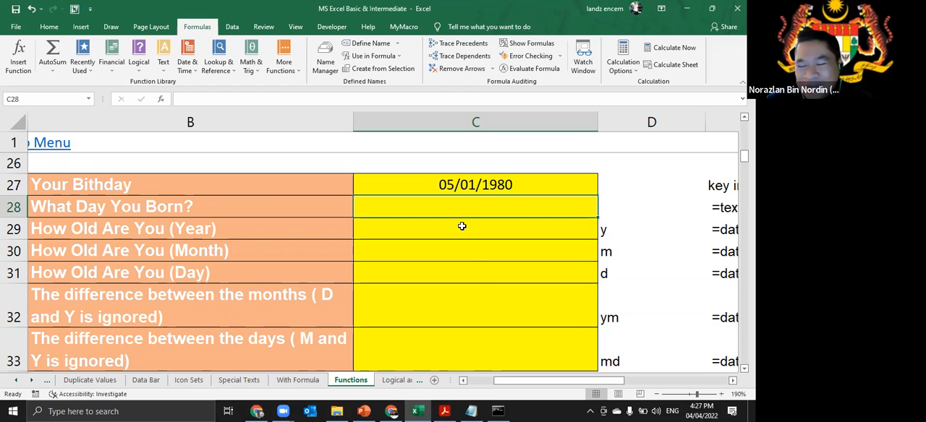
pyautogui.click(495, 187)
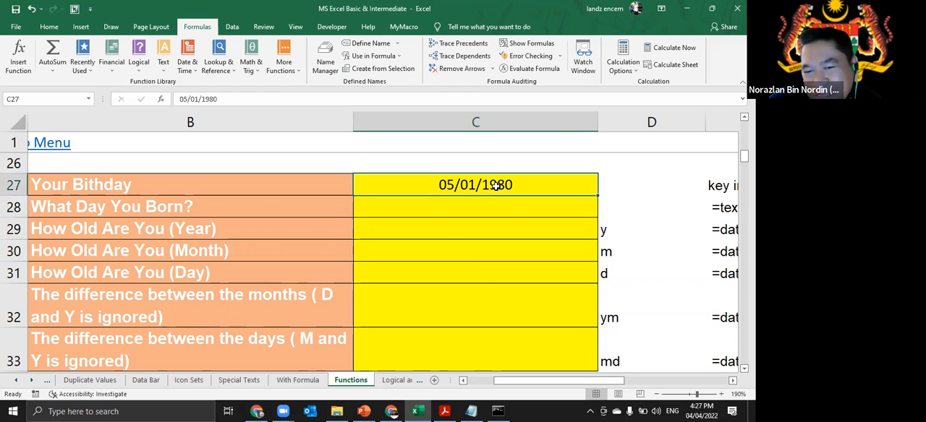
pyautogui.click(489, 207)
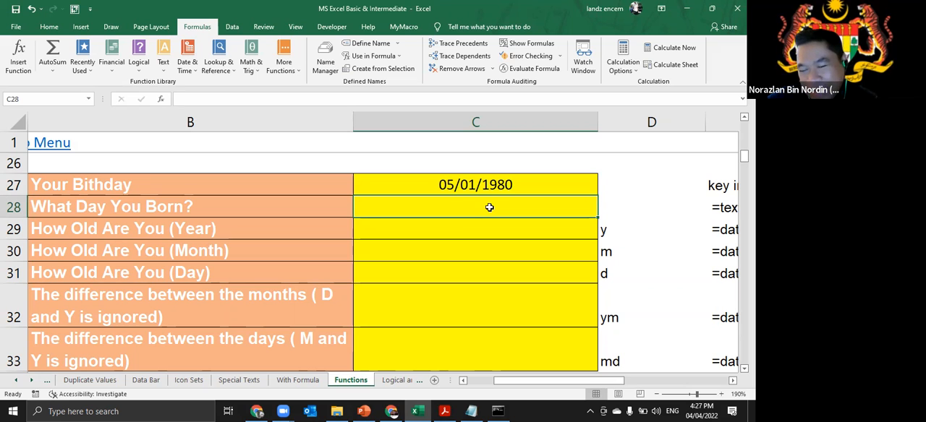
pyautogui.click(483, 184)
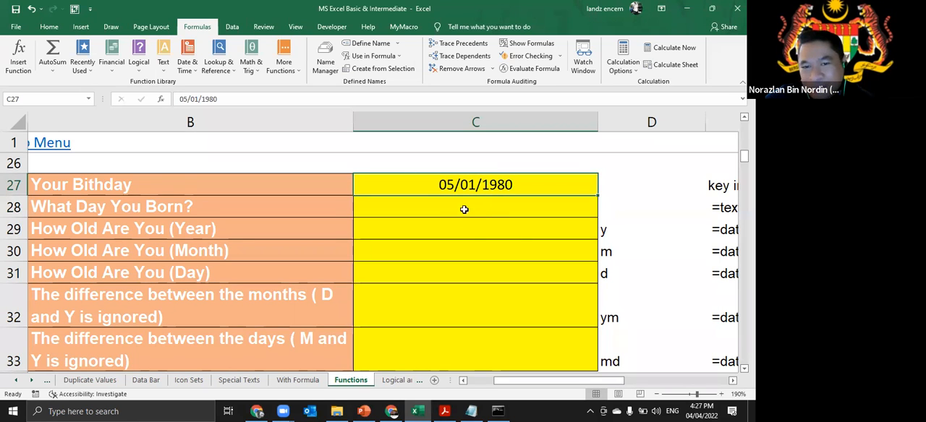
# - Enter the formula =TEXT(C27,"dddd") in the What Day You Born? cell C28 to give the full weekday name
pyautogui.click(450, 213)
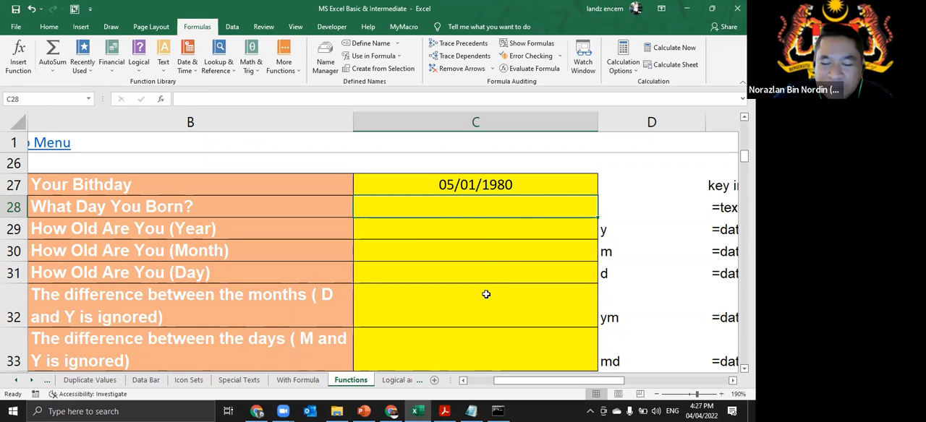
pyautogui.write('=t')
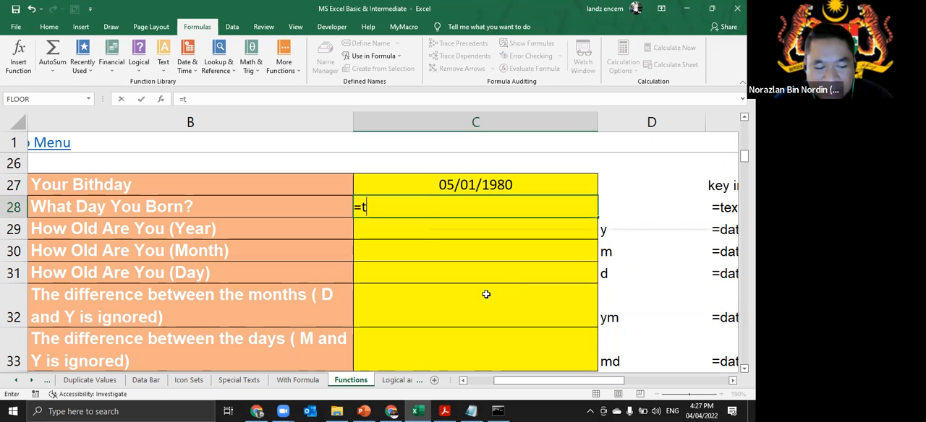
pyautogui.write('ext')
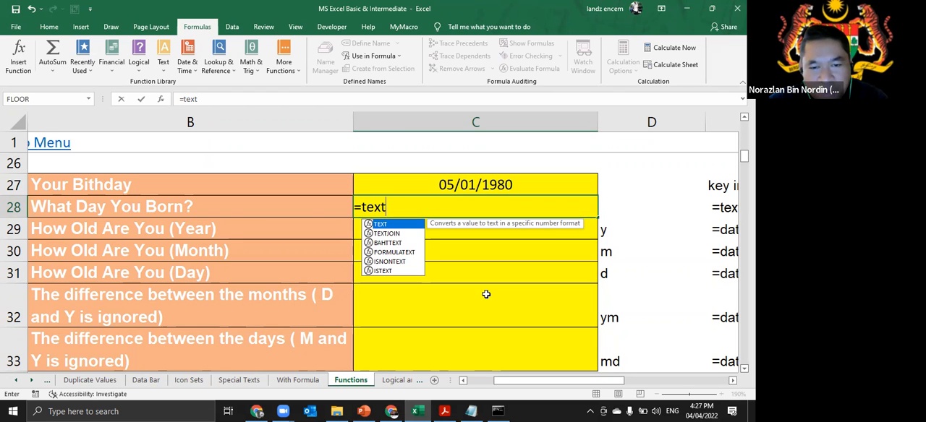
pyautogui.press('Tab')
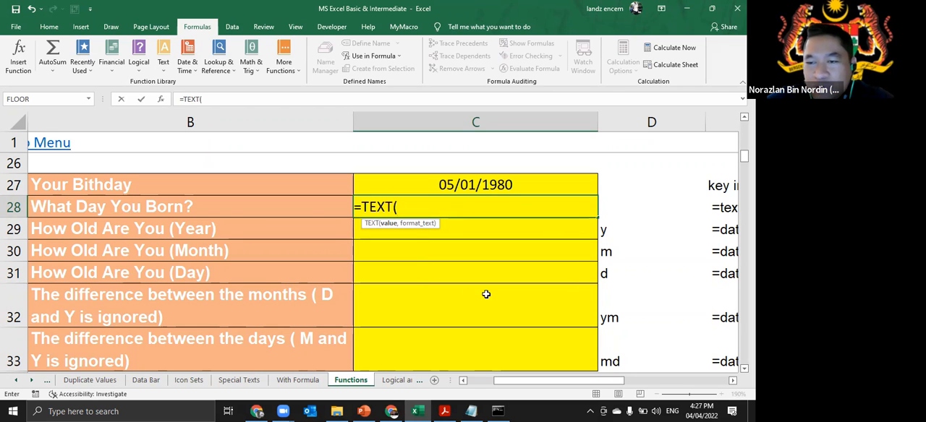
pyautogui.moveTo(424, 228); pyautogui.dragTo(451, 228)
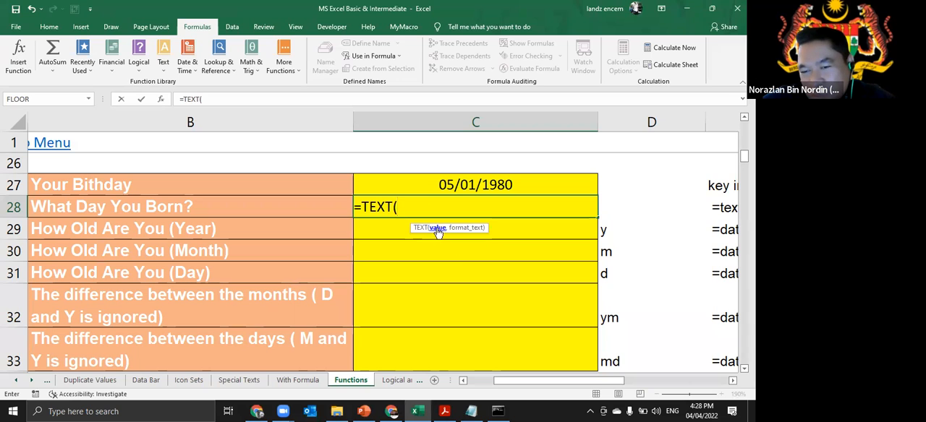
pyautogui.click(469, 184)
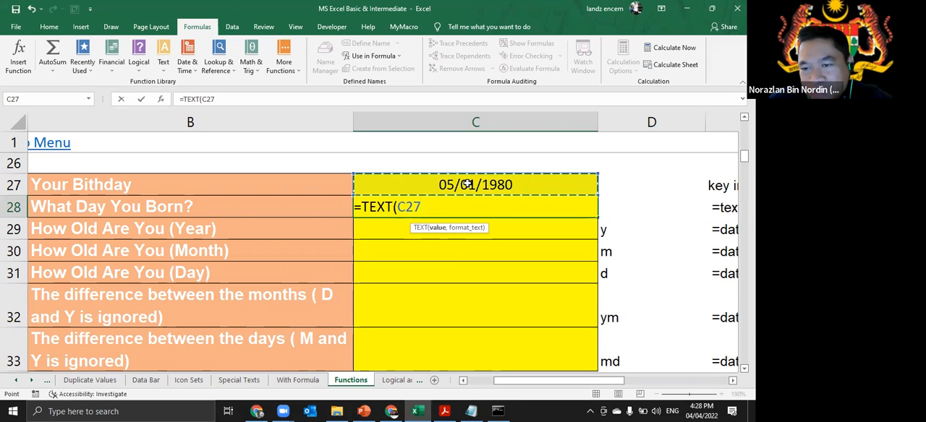
pyautogui.write(',')
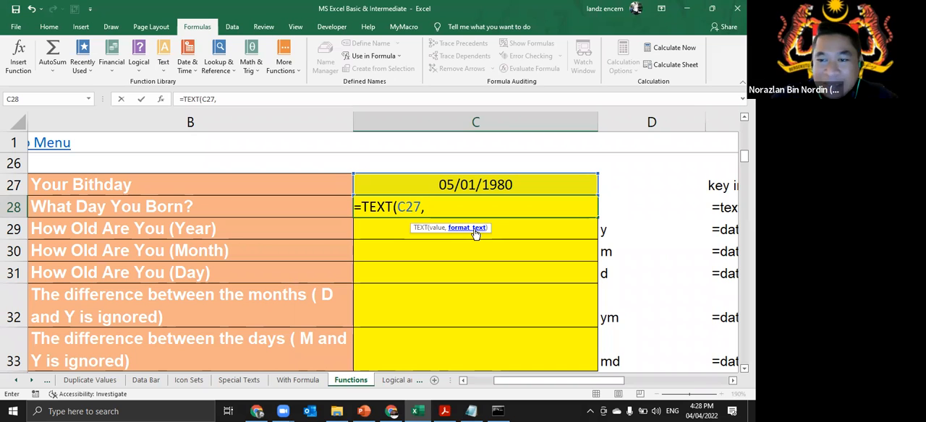
pyautogui.write('"d')
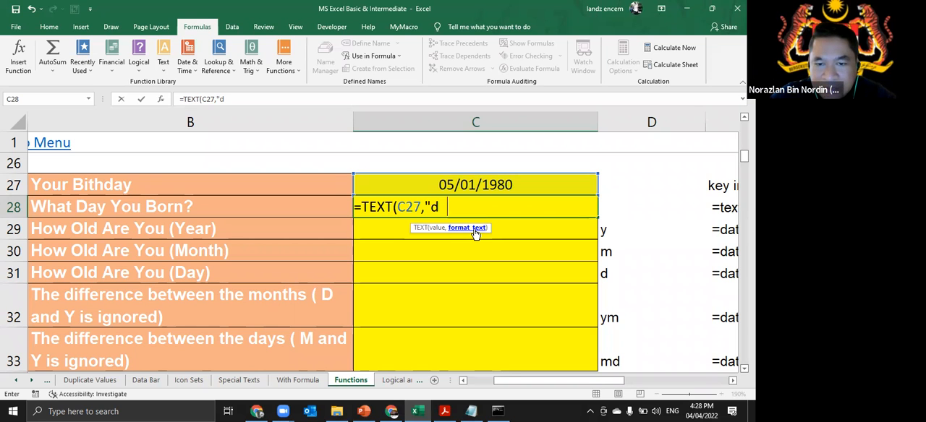
pyautogui.write('dd"')
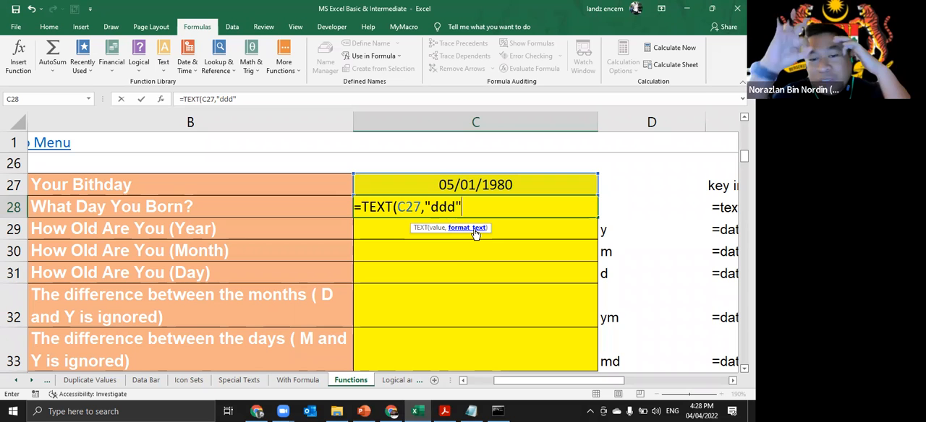
pyautogui.press('BackSpace')
pyautogui.write('d')
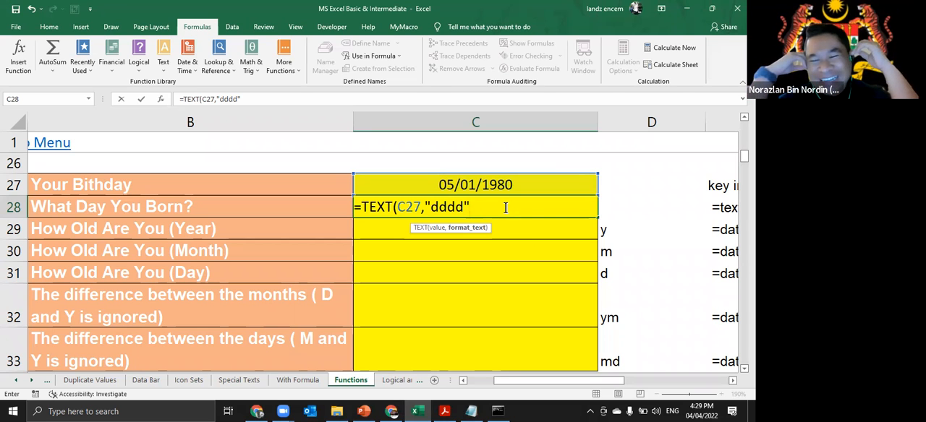
pyautogui.press('Return')
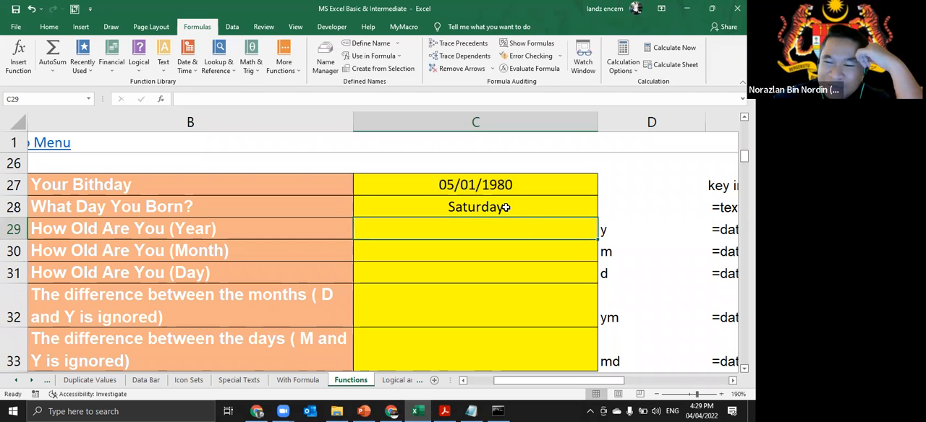
# - Check the birthday entry in C27 and the TEXT formula behind the weekday in C28
pyautogui.click(526, 185)
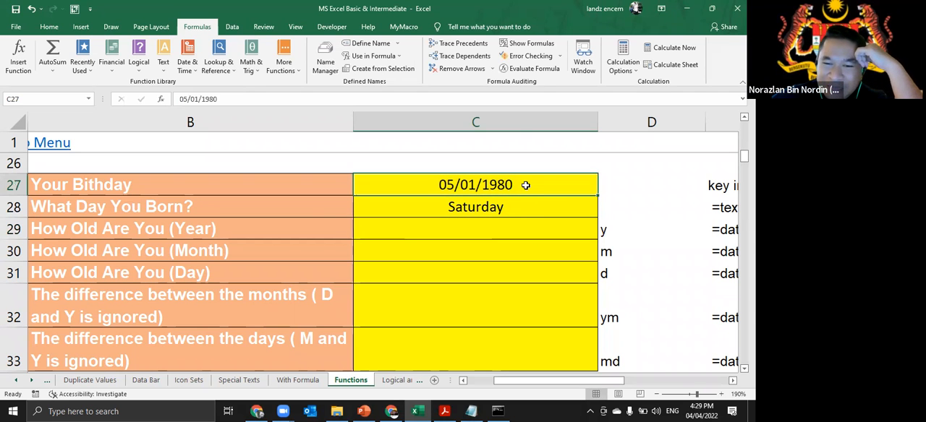
pyautogui.click(520, 204)
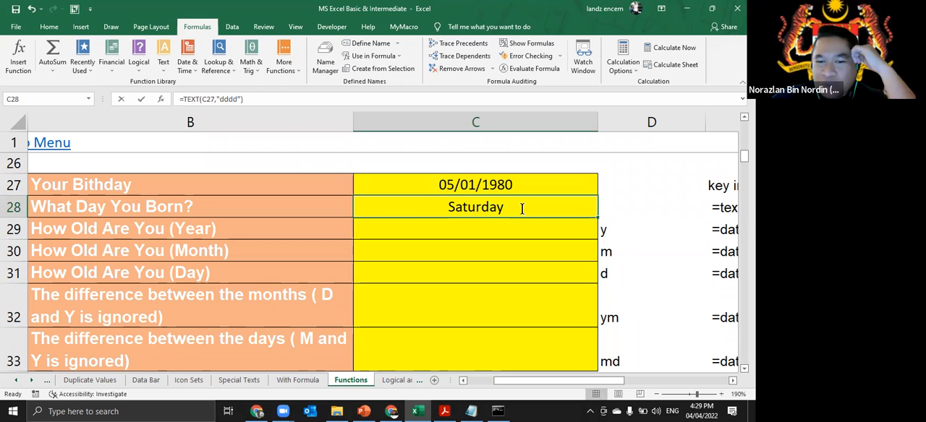
pyautogui.doubleClick(518, 209)
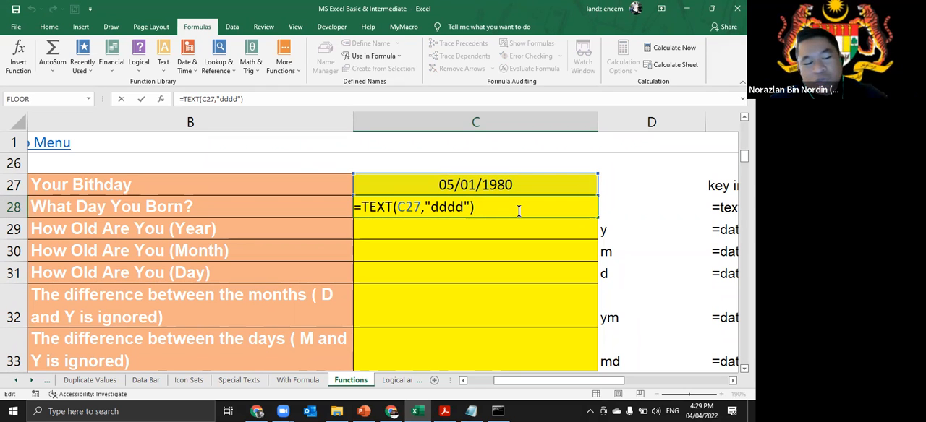
pyautogui.hotkey('ctrl', 'Return')
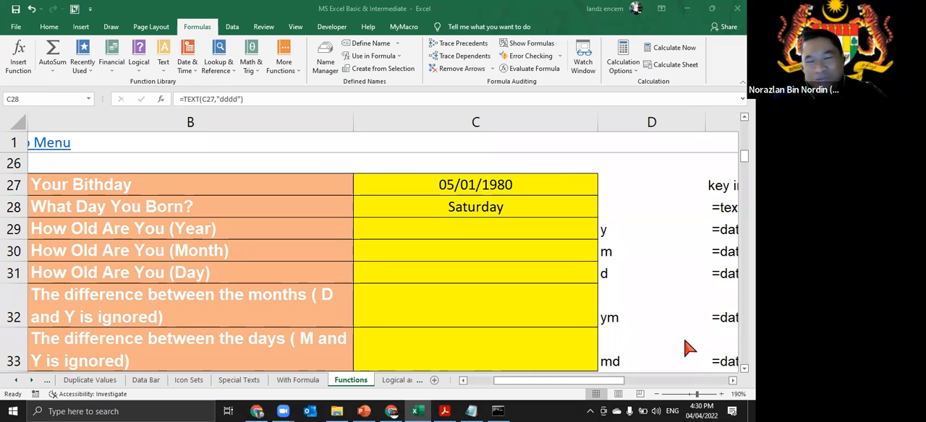
pyautogui.click(509, 215)
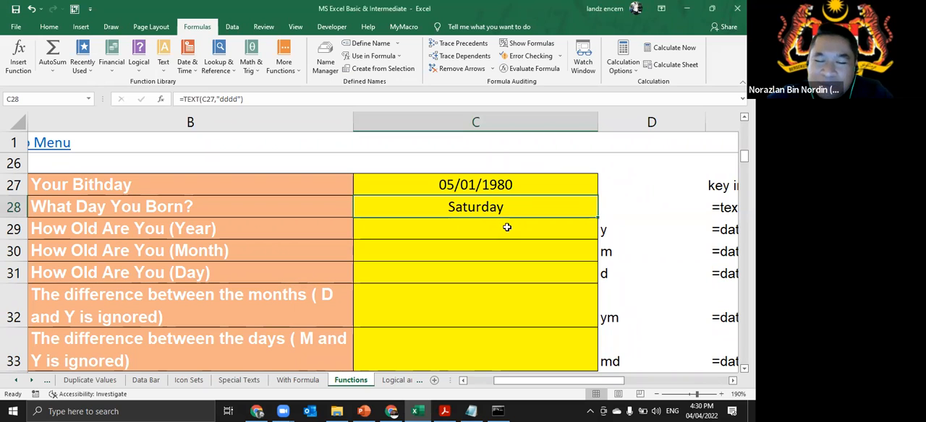
# - Select the How Old Are You (Year) cell C29 and read the DATEDIF syntax notes beside the table
pyautogui.click(506, 225)
pyautogui.click(340, 206)
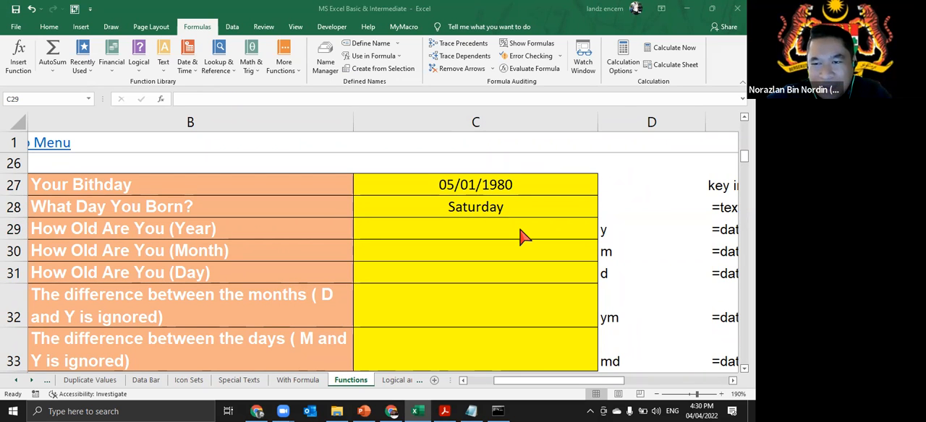
pyautogui.click(603, 232)
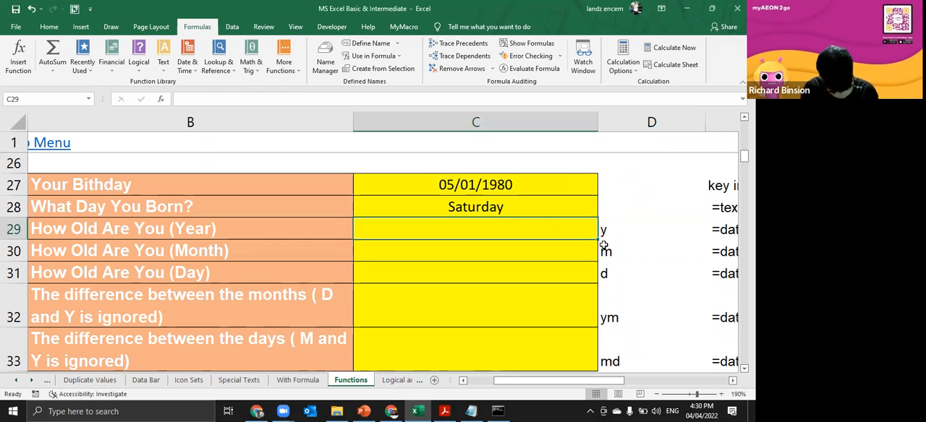
pyautogui.click(733, 381)
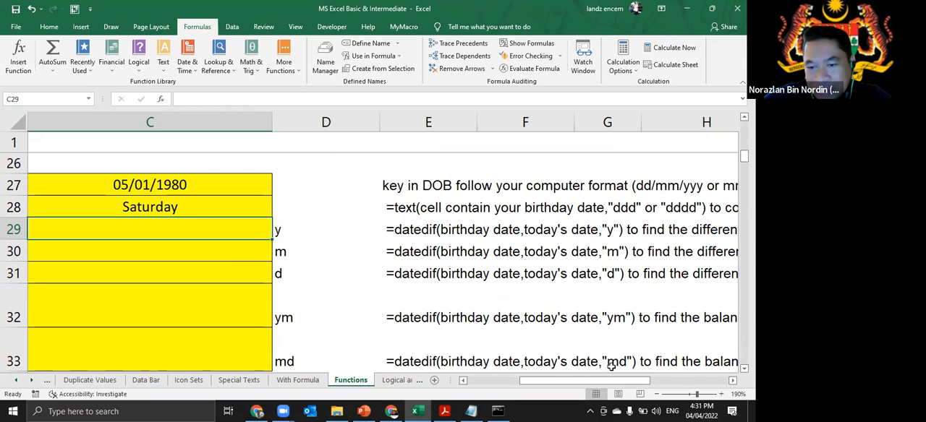
pyautogui.moveTo(615, 381); pyautogui.dragTo(591, 388)
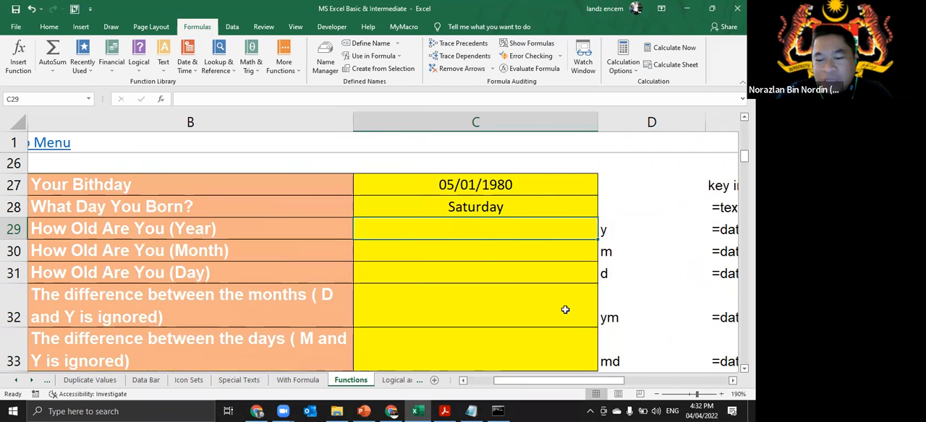
# - Enter the formula =DATEDIF(C27,C19,"y") in C29 to calculate the age in years from the birthday and the volatile date
pyautogui.write('=datedif')
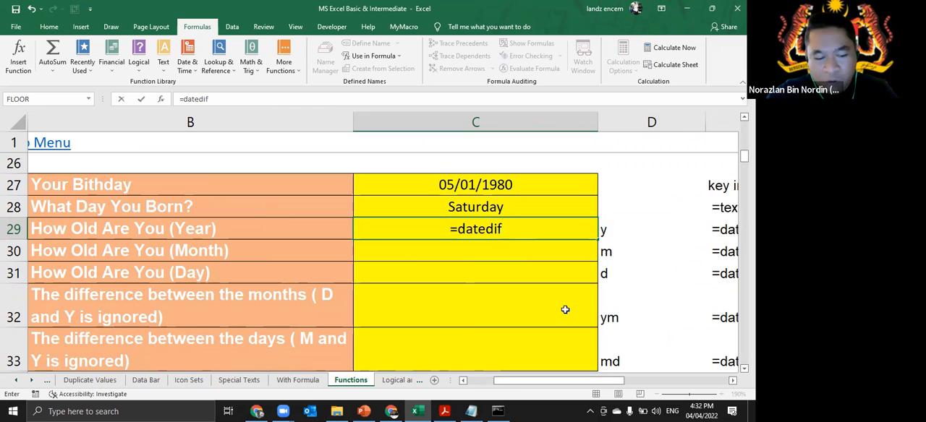
pyautogui.write('(')
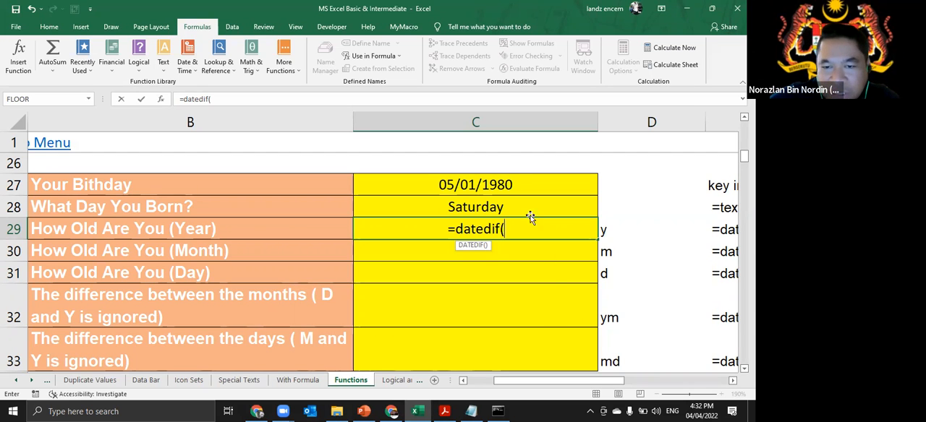
pyautogui.click(515, 184)
pyautogui.write(',')
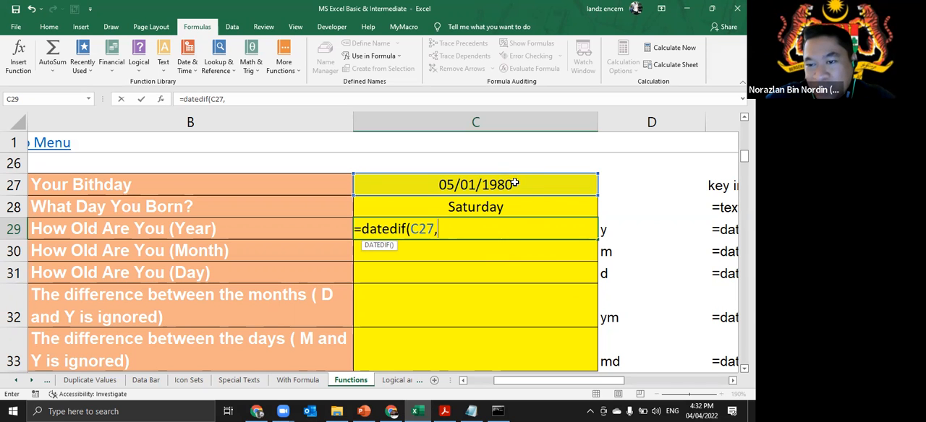
pyautogui.scroll(3, 514, 184)
pyautogui.click(506, 207)
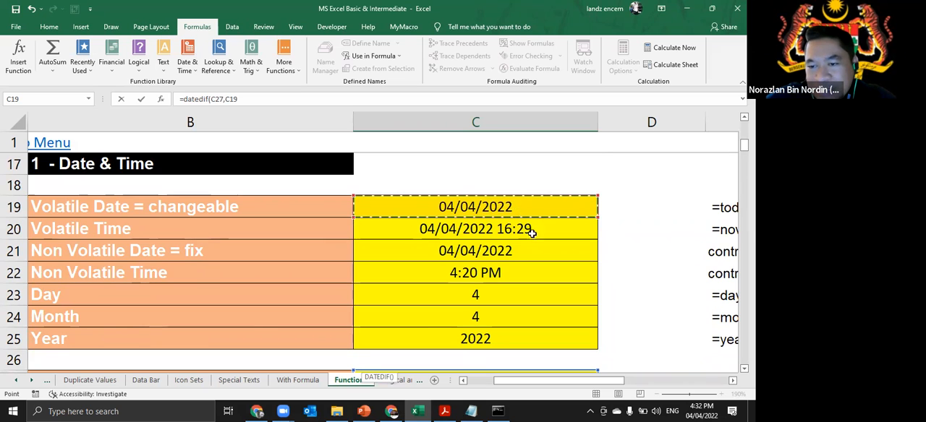
pyautogui.scroll(-2, 534, 239)
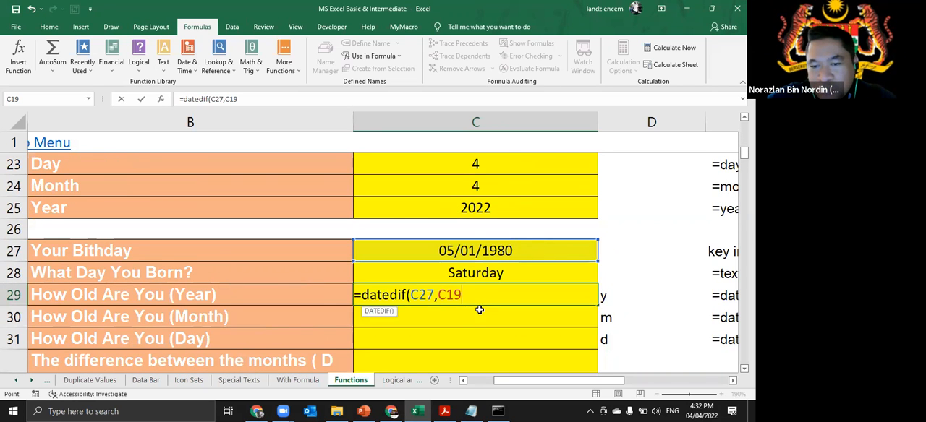
pyautogui.scroll(-1, 480, 309)
pyautogui.write(',')
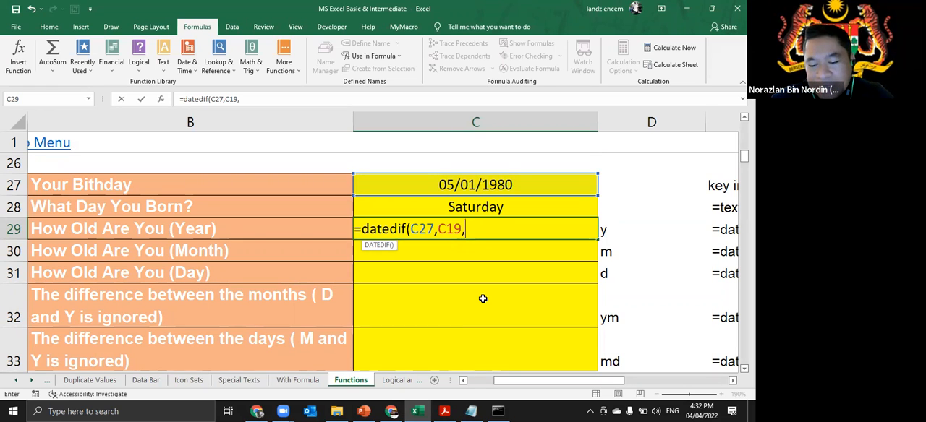
pyautogui.write('"y"')
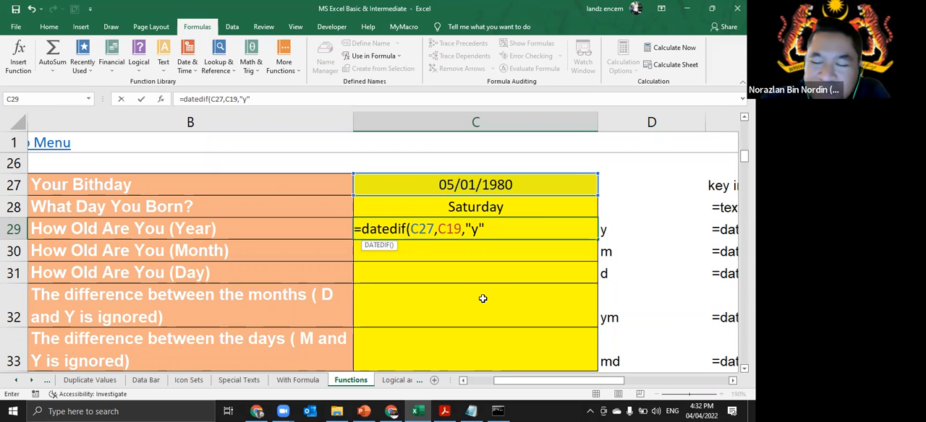
pyautogui.press('Return')
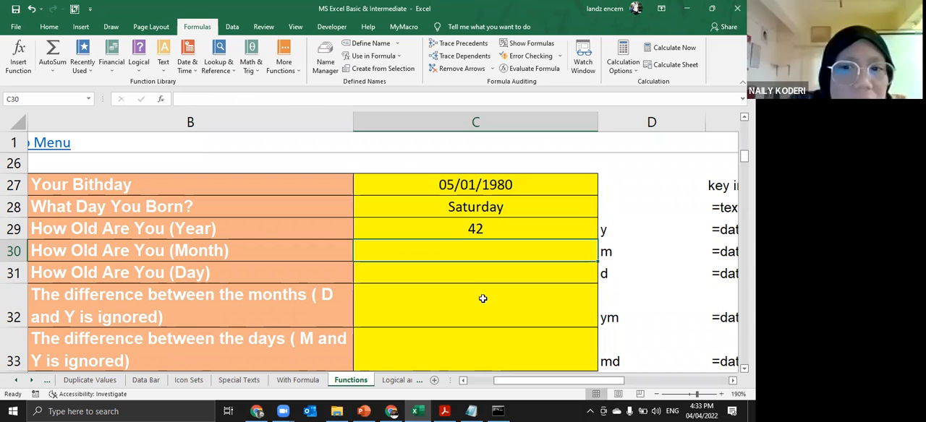
# - Apply the General number format to the What Day You Born? cell C28
pyautogui.click(544, 228)
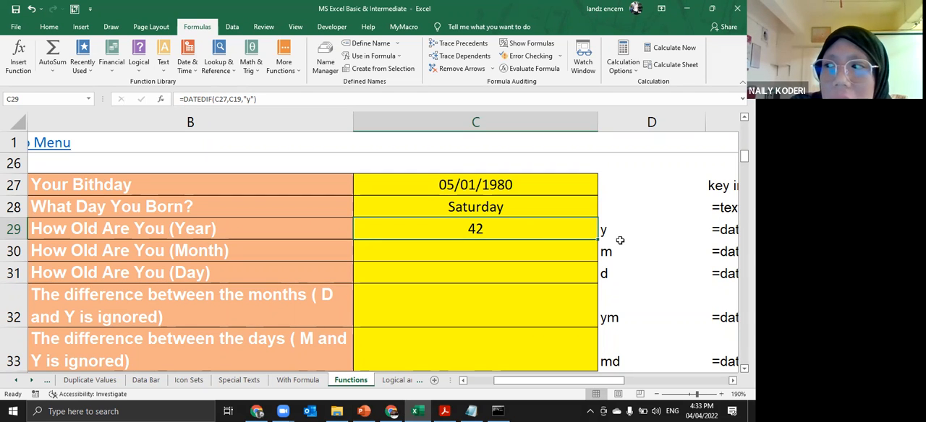
pyautogui.click(551, 203)
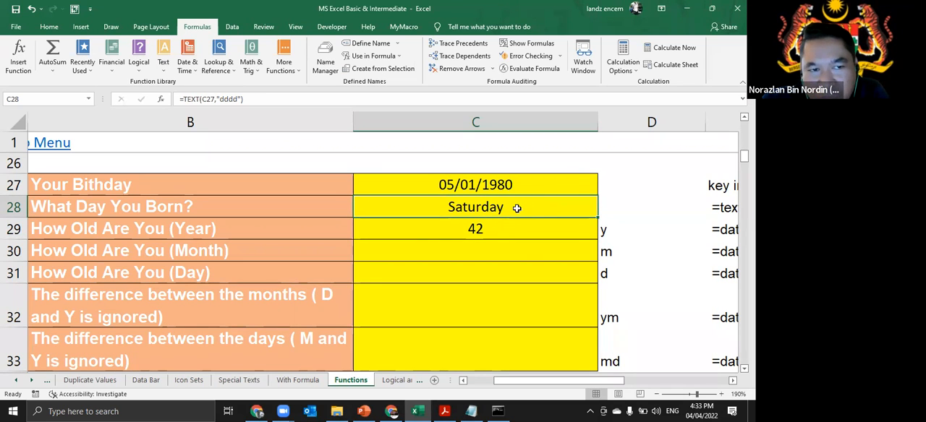
pyautogui.click(49, 27)
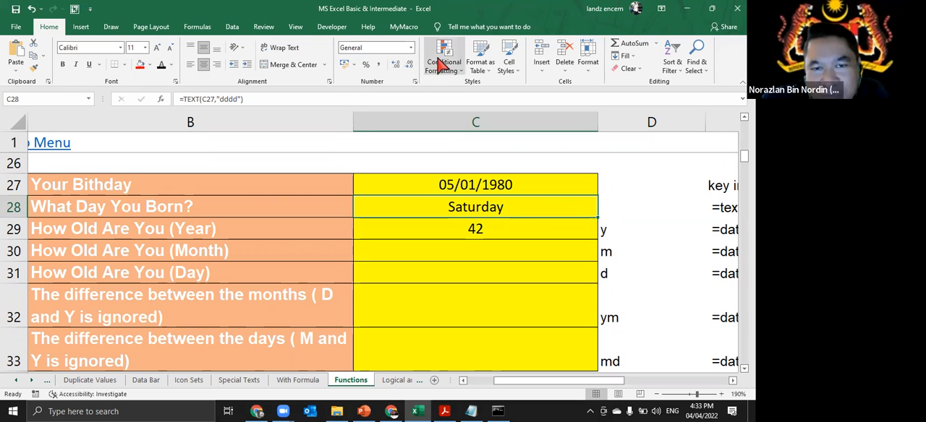
pyautogui.click(410, 48)
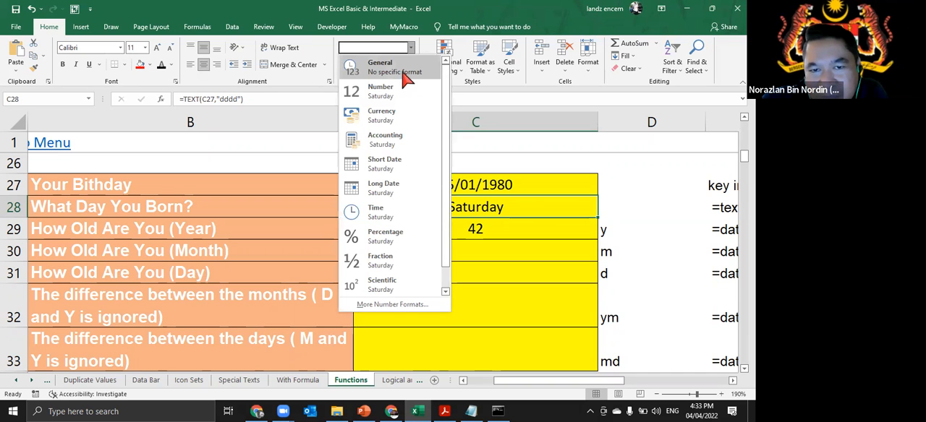
pyautogui.click(406, 76)
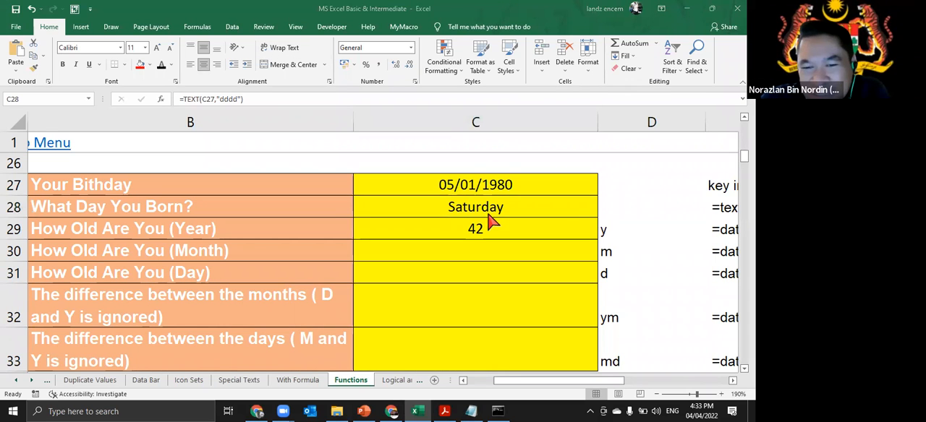
# - Check the birthday entry in C27 and examine the arguments of the weekday formula in C28
pyautogui.click(468, 178)
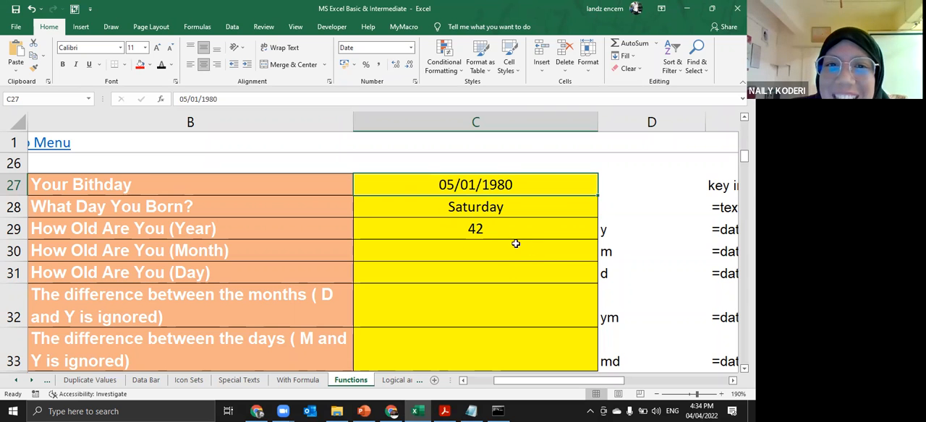
pyautogui.click(492, 210)
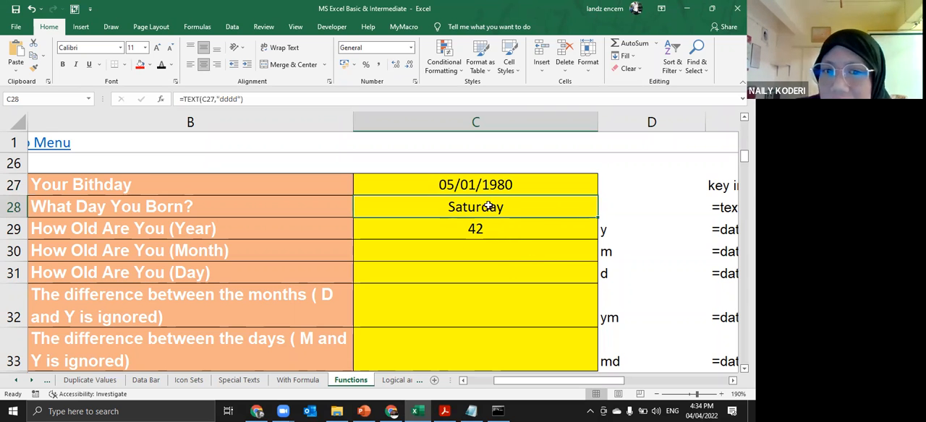
pyautogui.doubleClick(502, 210)
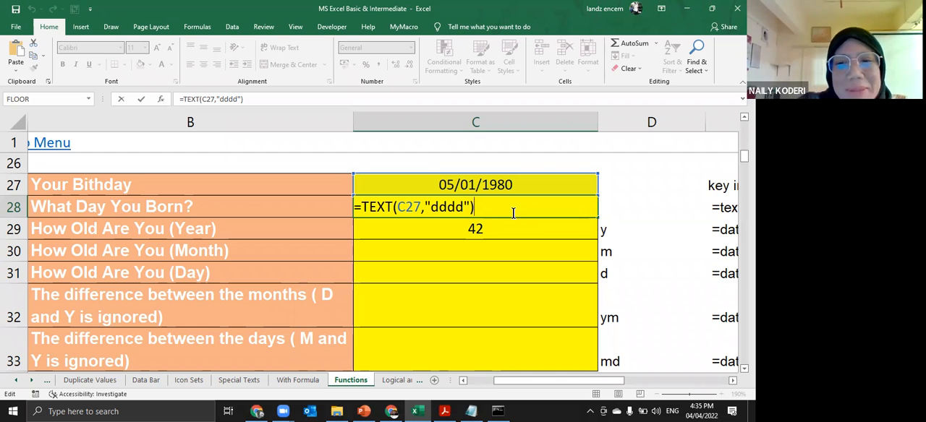
pyautogui.press('Return')
# - Set the number format of the What Day You Born? cell C28 to Text
pyautogui.click(515, 209)
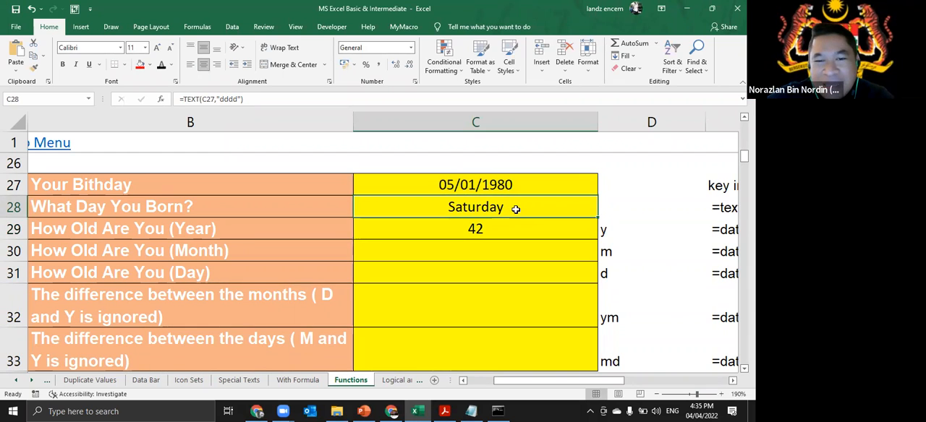
pyautogui.click(410, 47)
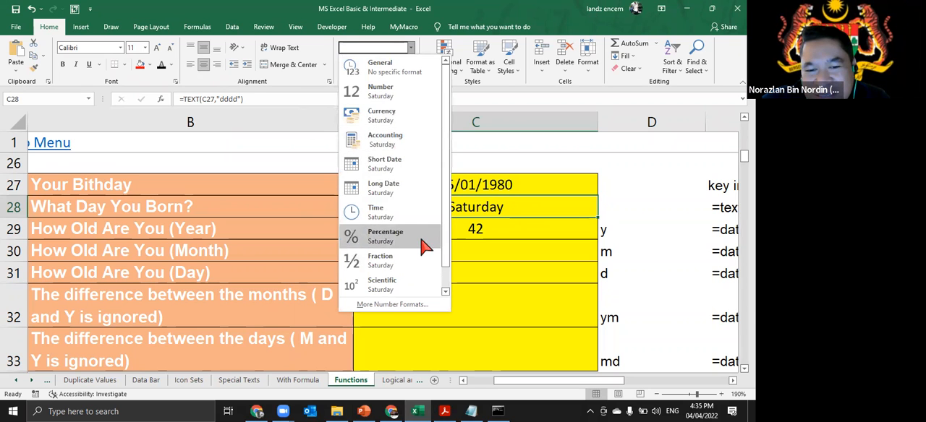
pyautogui.scroll(-1, 426, 246)
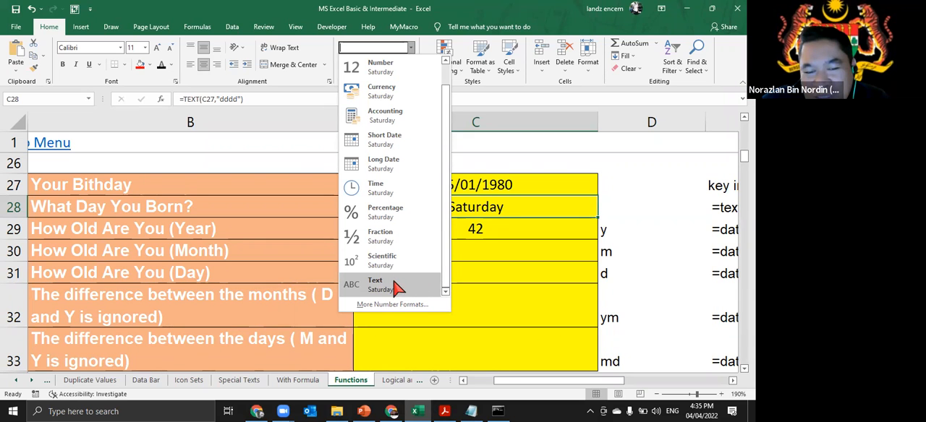
pyautogui.click(410, 46)
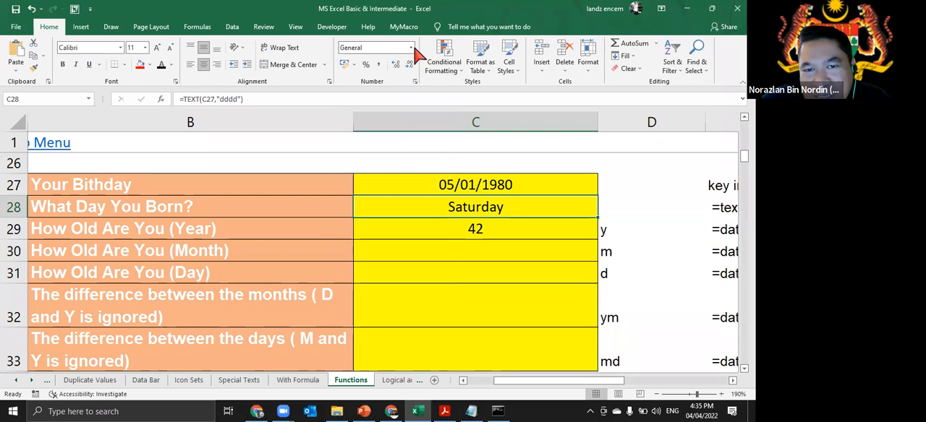
pyautogui.click(411, 47)
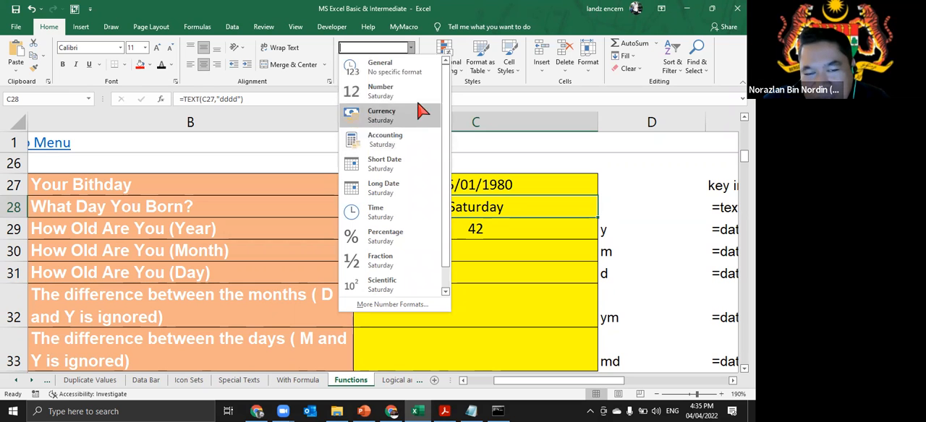
pyautogui.scroll(-1, 452, 230)
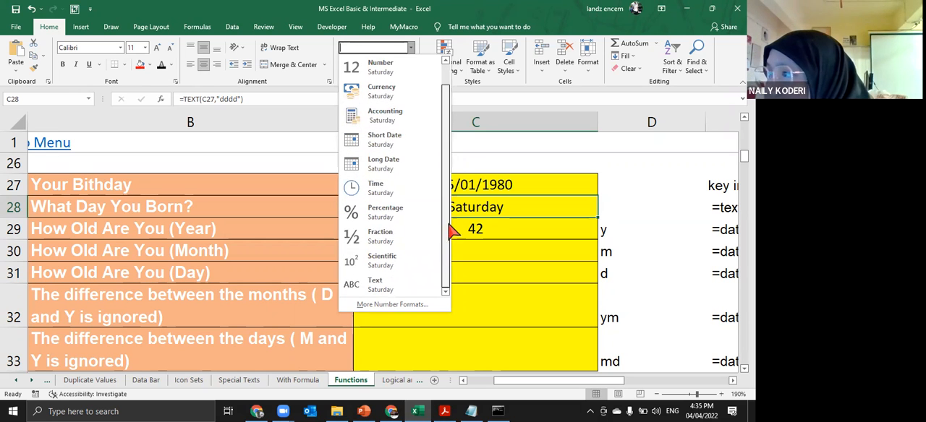
pyautogui.click(408, 288)
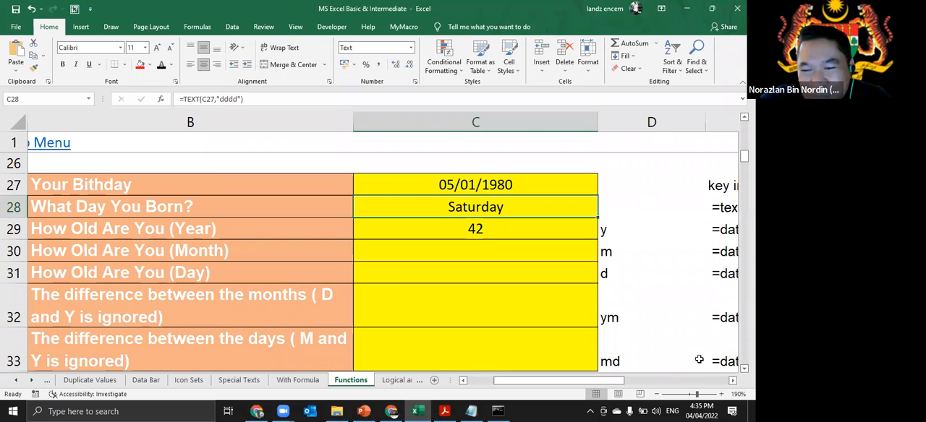
# - Examine the birthday entry in C27 and the arguments of the DATEDIF year formula in C29
pyautogui.click(474, 186)
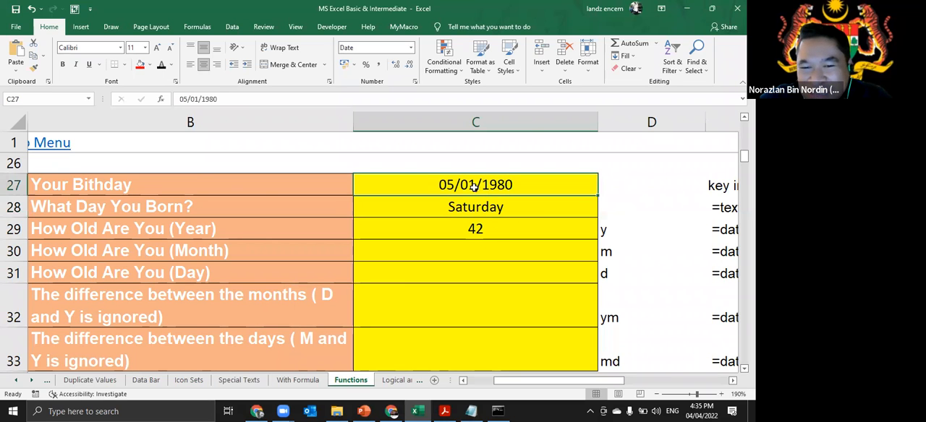
pyautogui.doubleClick(475, 185)
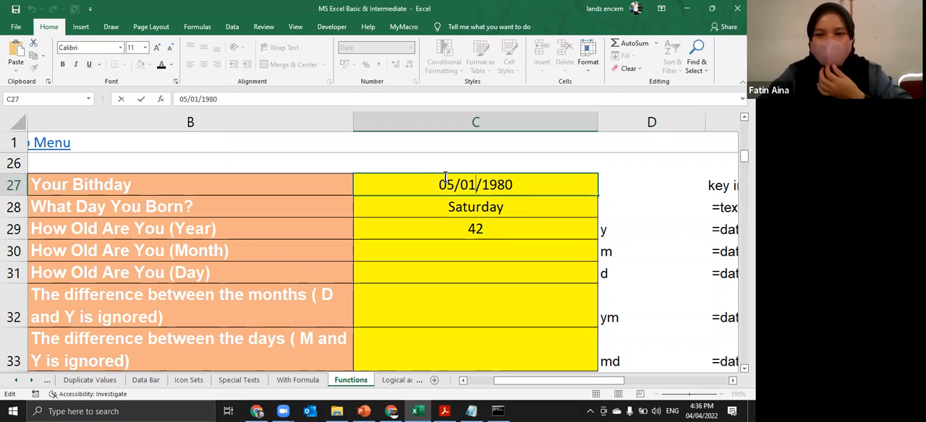
pyautogui.doubleClick(486, 231)
pyautogui.moveTo(506, 230); pyautogui.dragTo(328, 241)
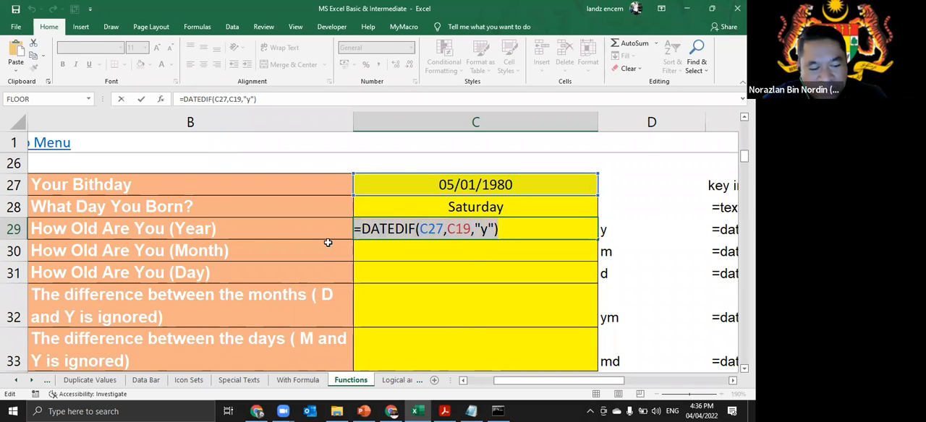
pyautogui.click(390, 26)
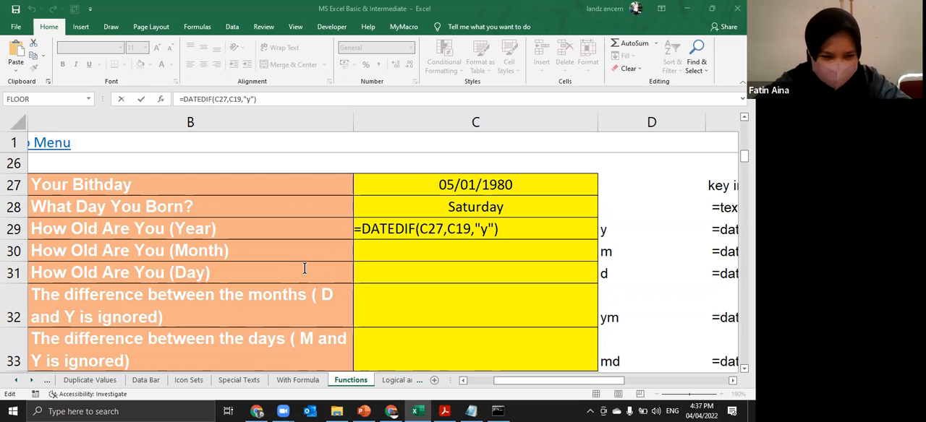
pyautogui.doubleClick(503, 232)
pyautogui.click(511, 231)
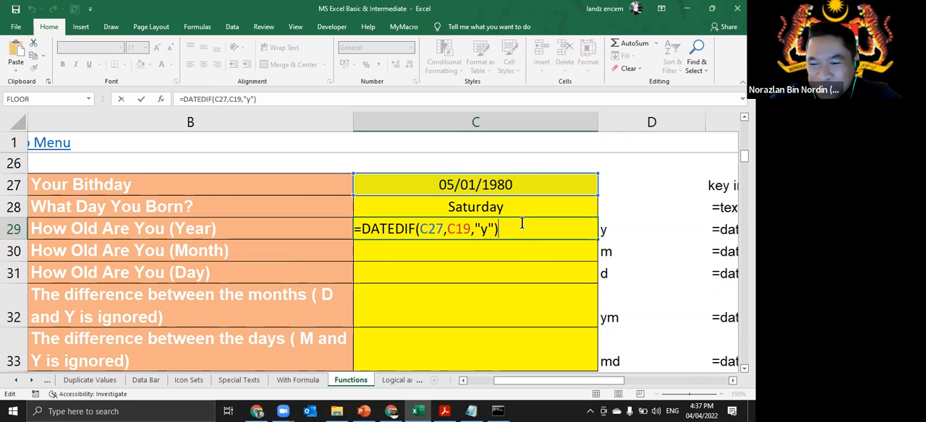
pyautogui.press('Return')
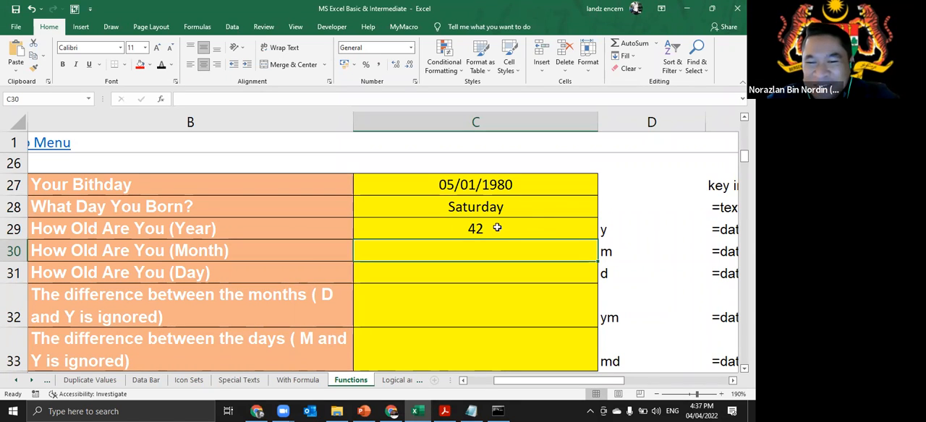
pyautogui.click(528, 229)
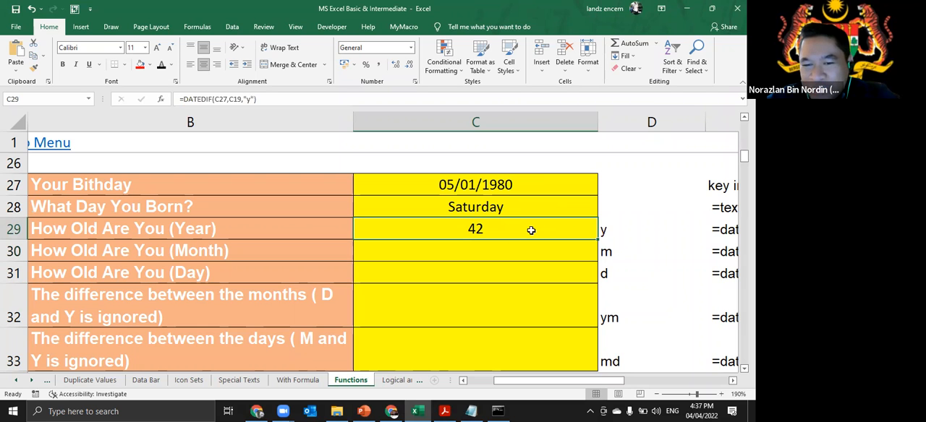
pyautogui.doubleClick(532, 229)
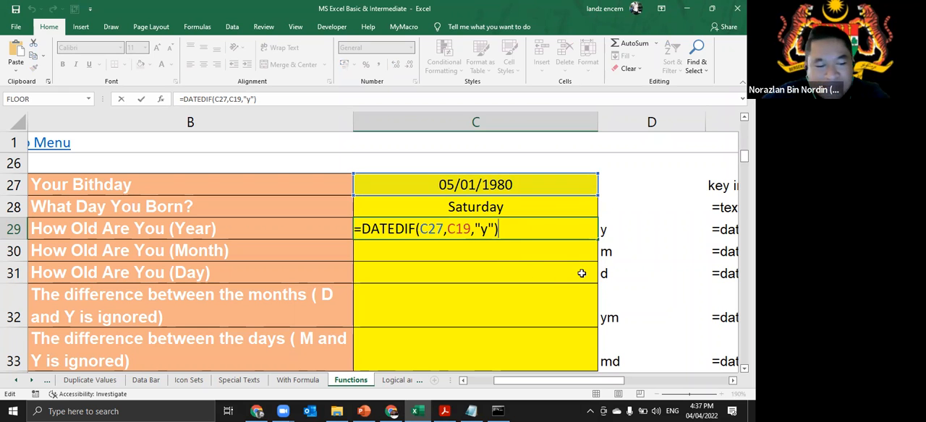
# - Enter =DATEDIF(C27,C19,"m") in C30 to calculate the age in months, and review the formula
pyautogui.click(496, 251)
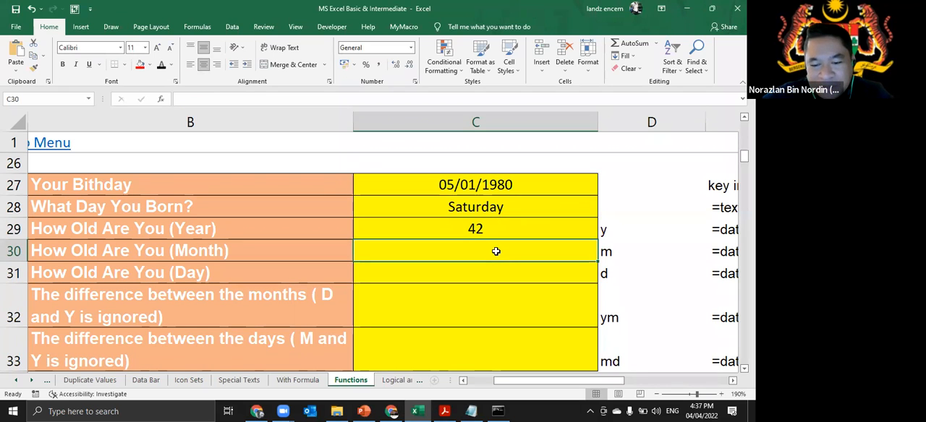
pyautogui.write('=datedif')
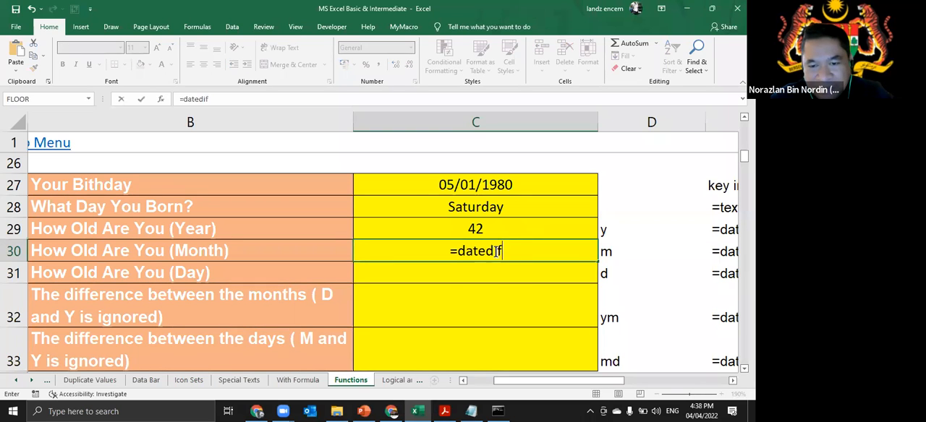
pyautogui.write('(')
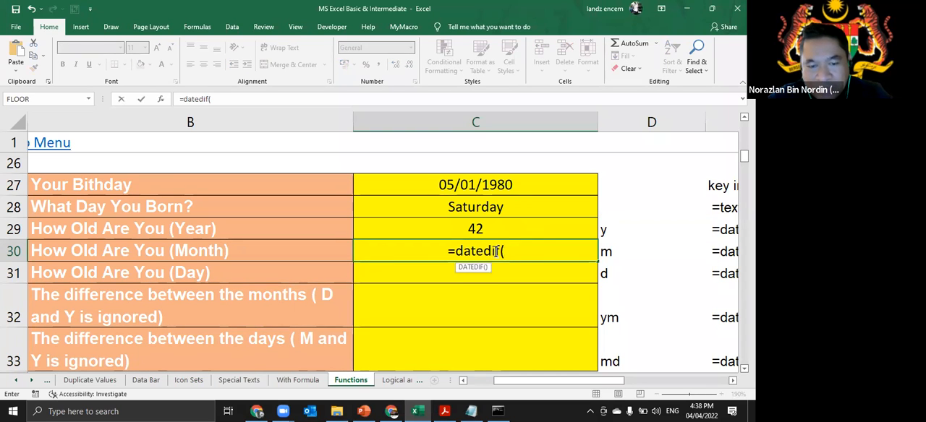
pyautogui.write('c27')
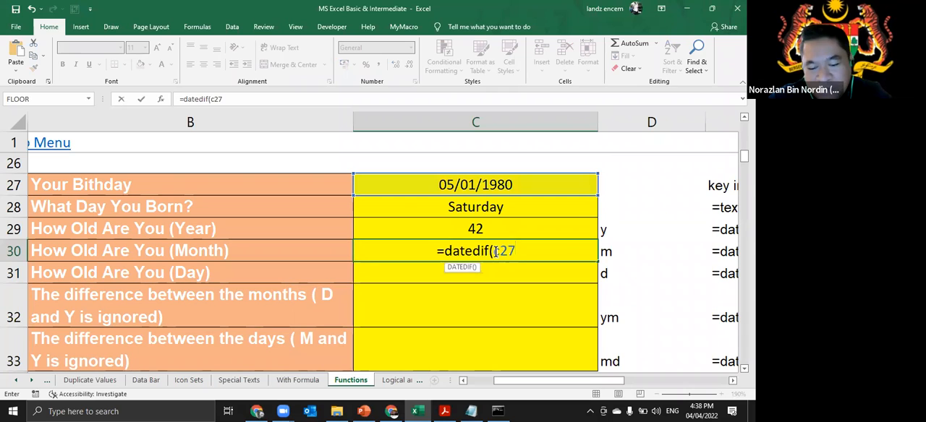
pyautogui.write(',c19')
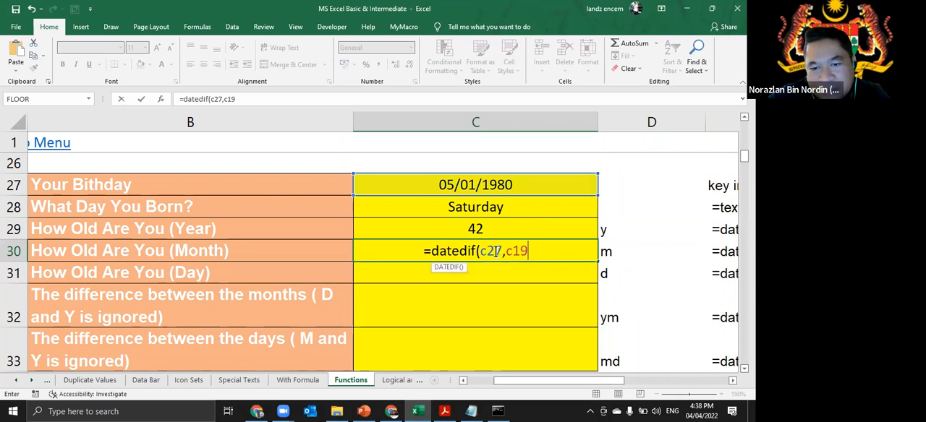
pyautogui.write(',"')
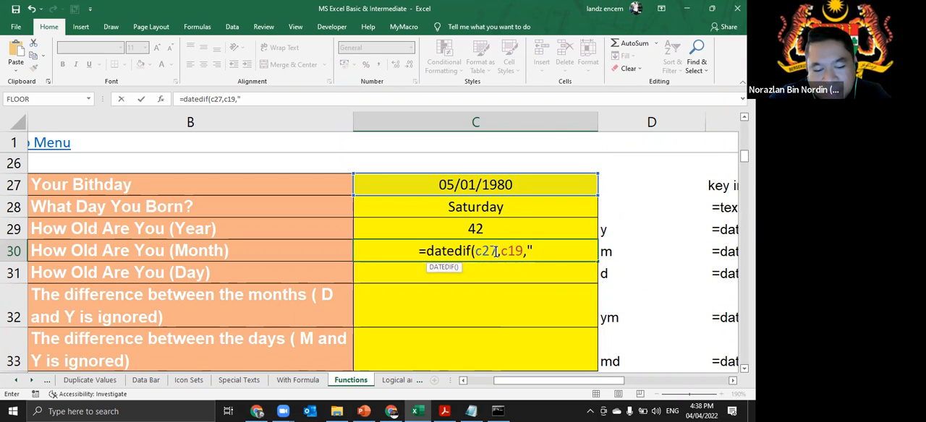
pyautogui.write('m"')
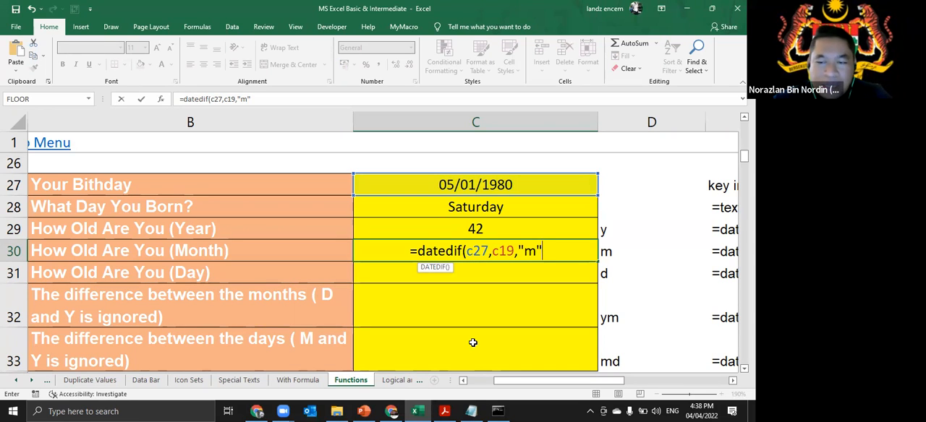
pyautogui.write(')')
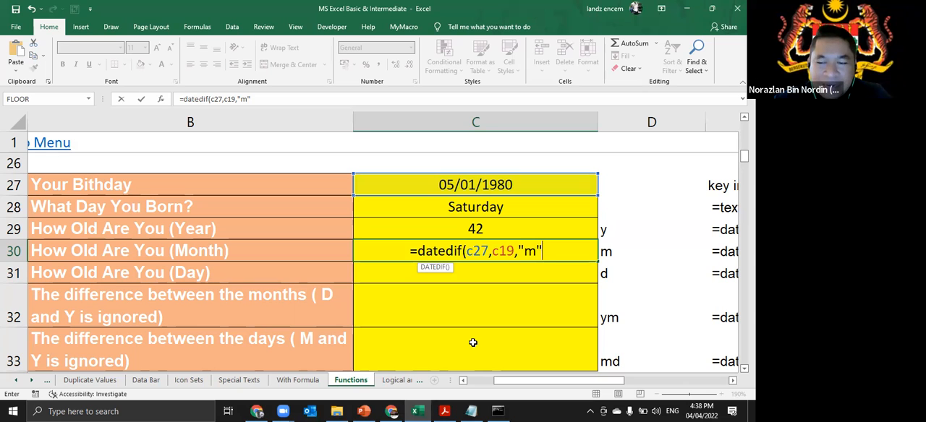
pyautogui.press('Return')
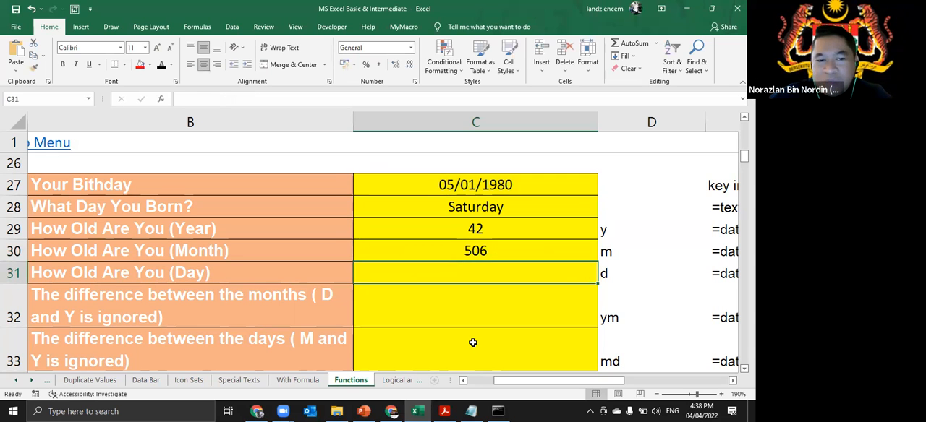
pyautogui.click(529, 255)
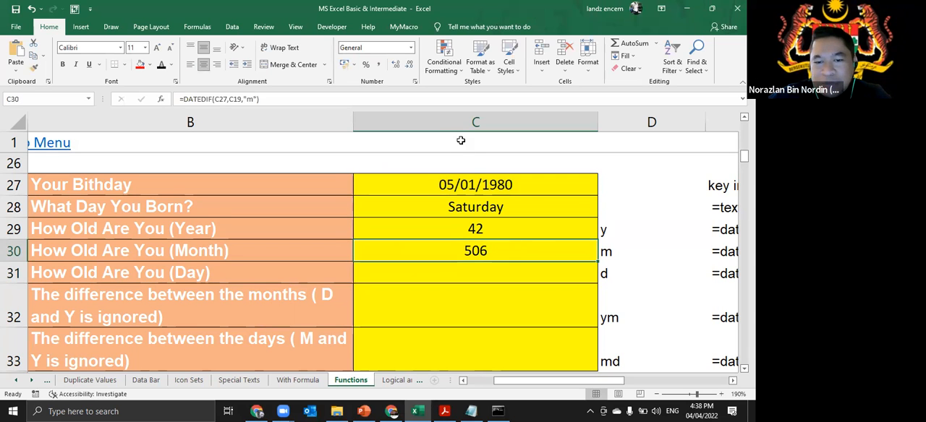
pyautogui.doubleClick(517, 253)
pyautogui.moveTo(503, 250); pyautogui.dragTo(340, 248)
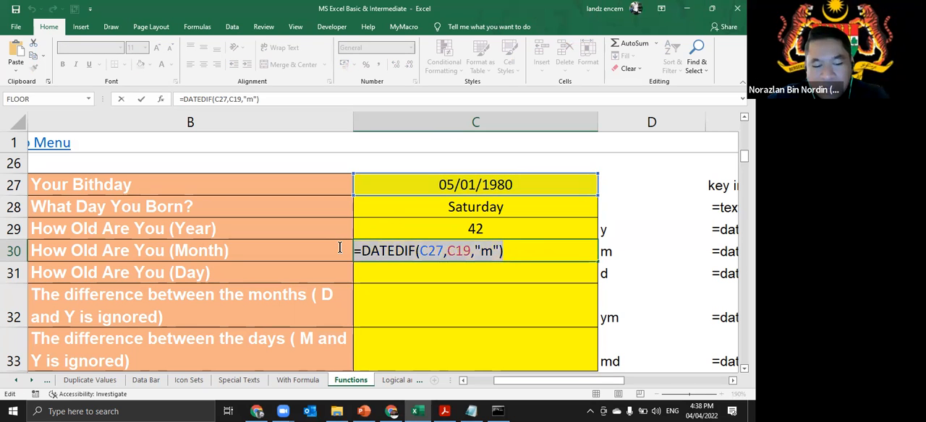
pyautogui.press('Return')
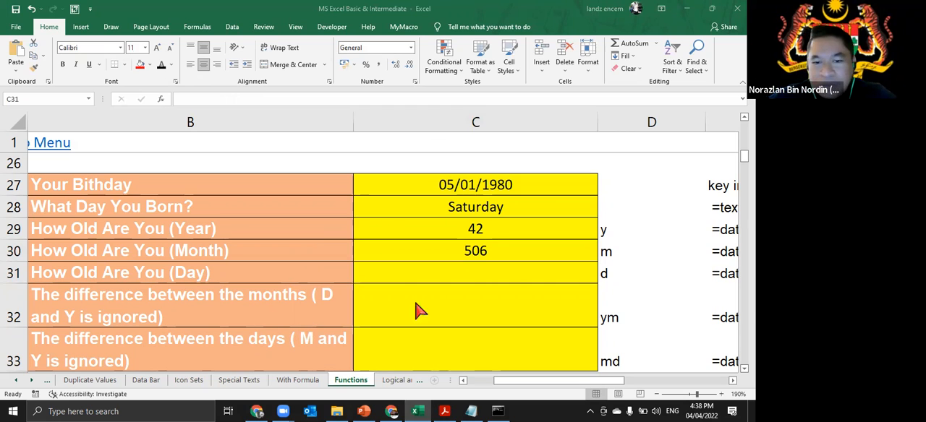
# - Enter the formula =DATEDIF(C27,19,"d") in the How Old Are You (Day) cell C31
pyautogui.click(514, 272)
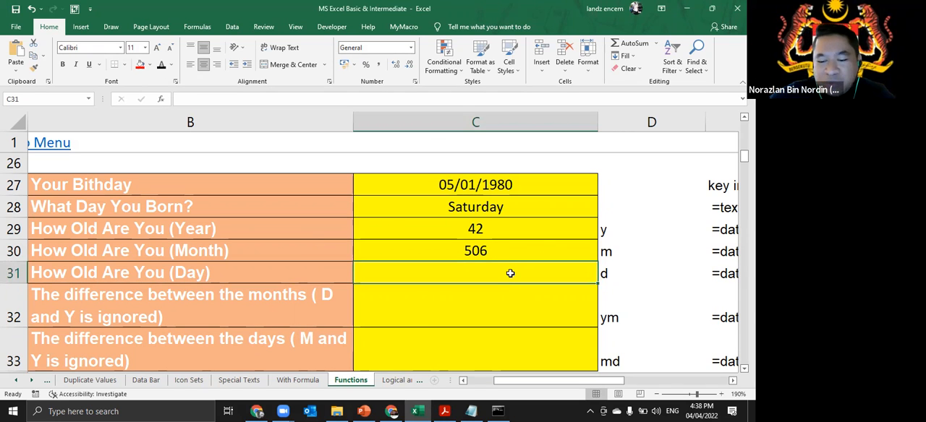
pyautogui.write('=datedif(c27')
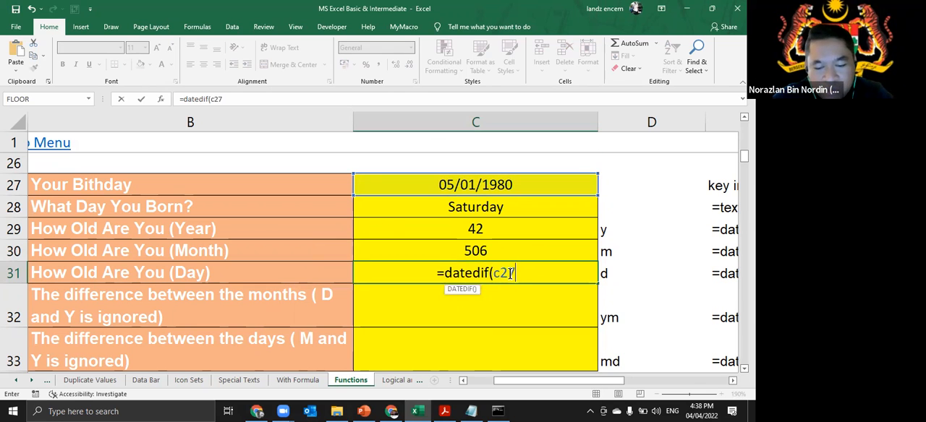
pyautogui.write('.c19')
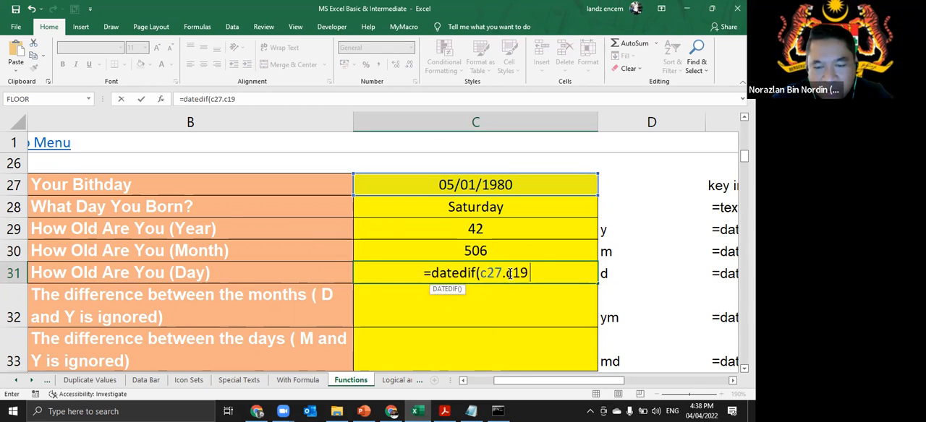
pyautogui.press('BackSpace')
pyautogui.press('BackSpace')
pyautogui.press('BackSpace')
pyautogui.press('BackSpace')
pyautogui.write(',19,"d"')
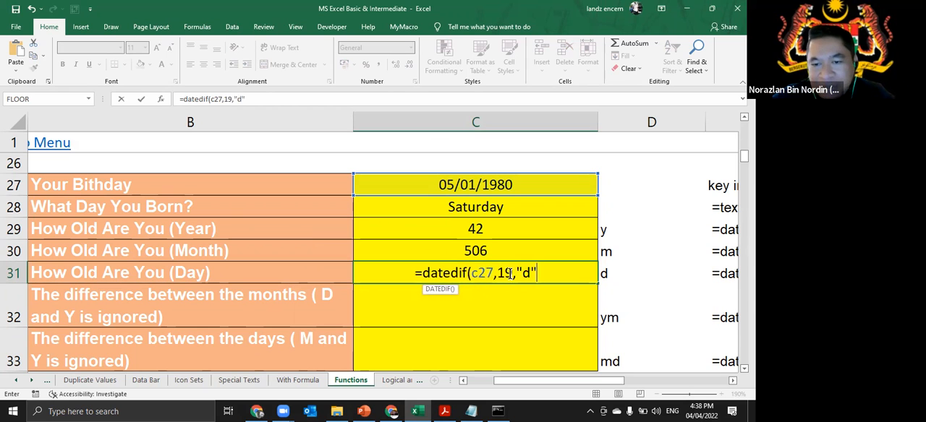
pyautogui.press('Return')
# - Correct the second argument of the DATEDIF formula in C31 to C19 and review the formula
pyautogui.click(510, 272)
pyautogui.doubleClick(508, 273)
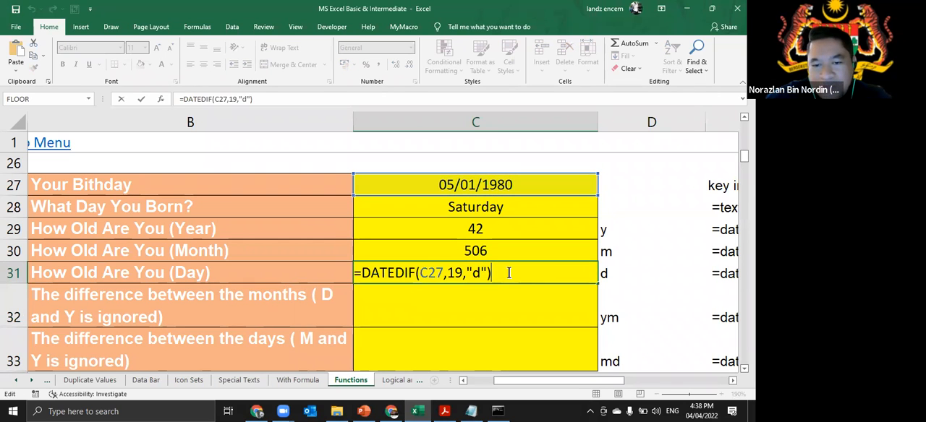
pyautogui.click(447, 275)
pyautogui.write('c')
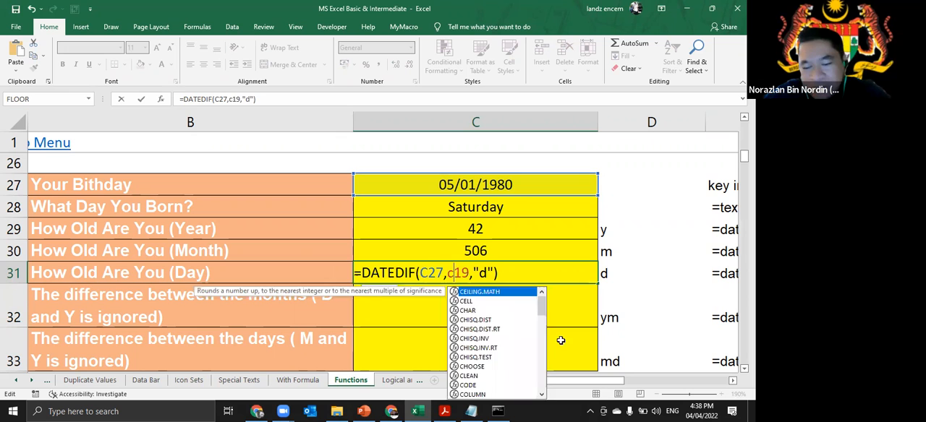
pyautogui.press('Return')
pyautogui.click(506, 269)
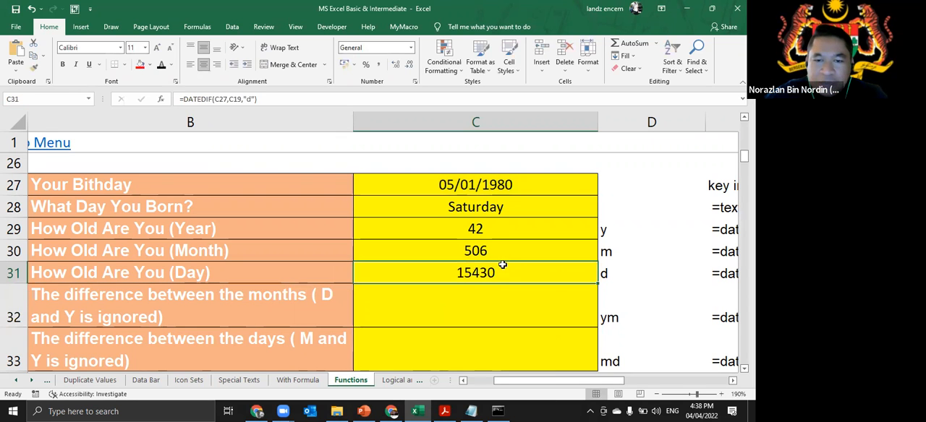
pyautogui.doubleClick(502, 266)
pyautogui.moveTo(498, 273); pyautogui.dragTo(349, 277)
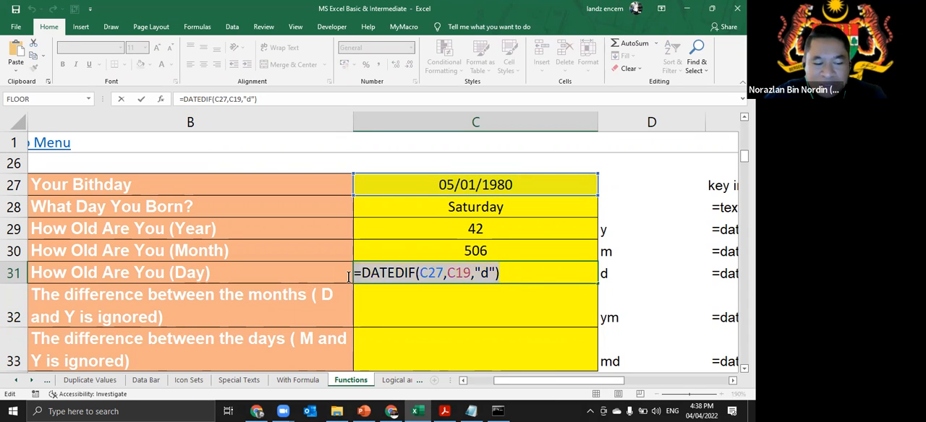
pyautogui.press('Return')
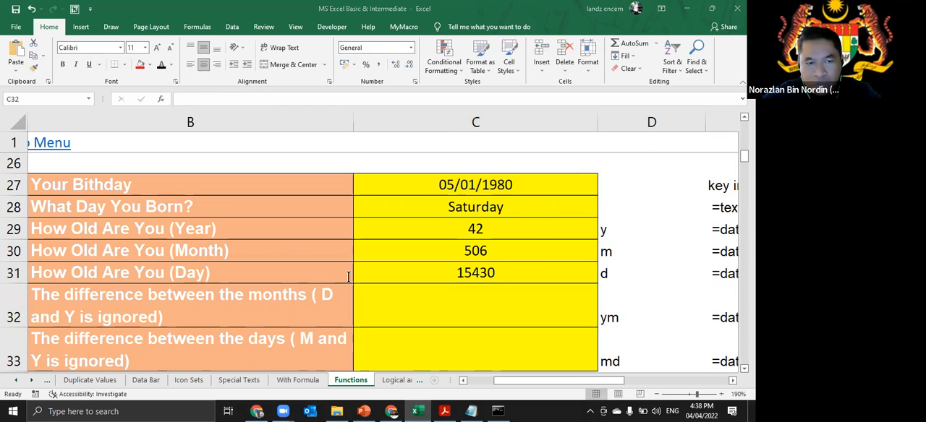
# - Compare the year, month and day age formulas in cells C29 to C31
pyautogui.click(506, 270)
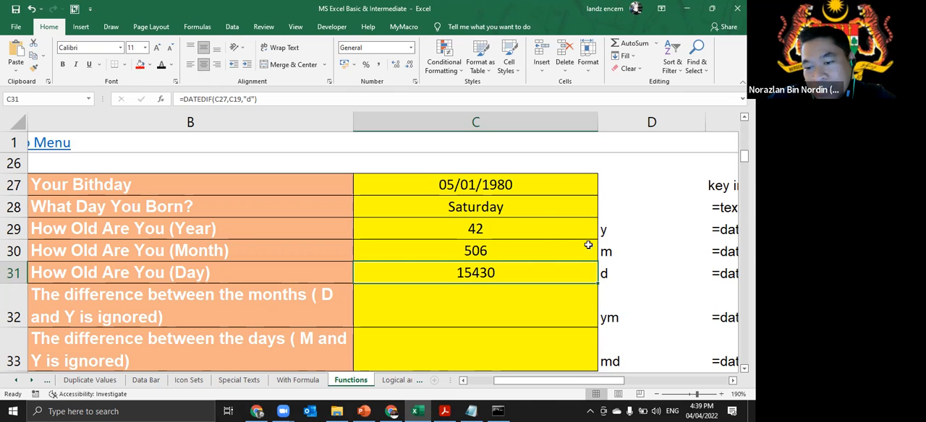
pyautogui.click(537, 230)
pyautogui.click(542, 255)
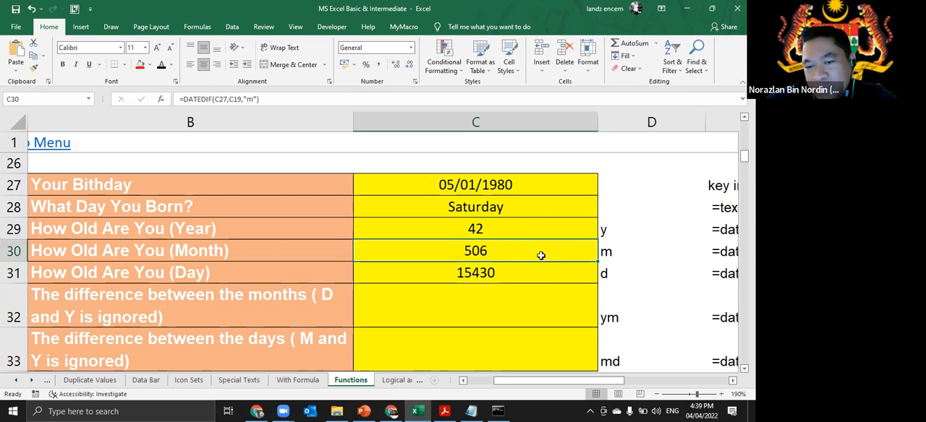
pyautogui.click(539, 276)
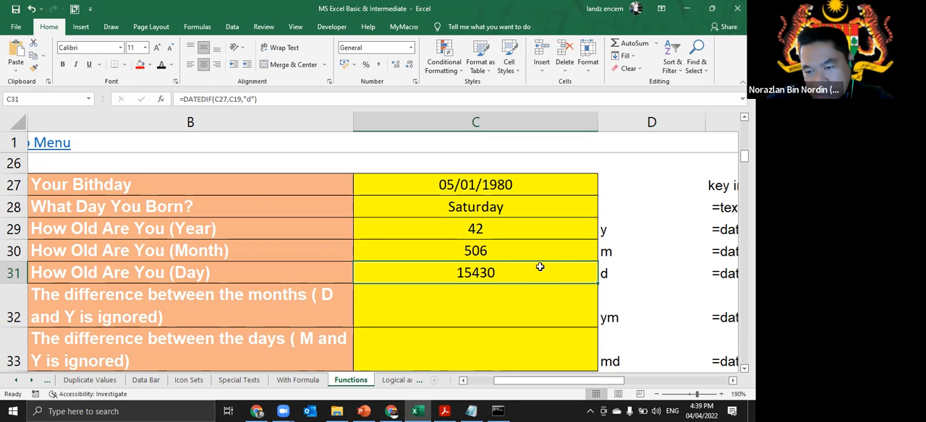
pyautogui.scroll(-1, 540, 264)
pyautogui.scroll(1, 544, 265)
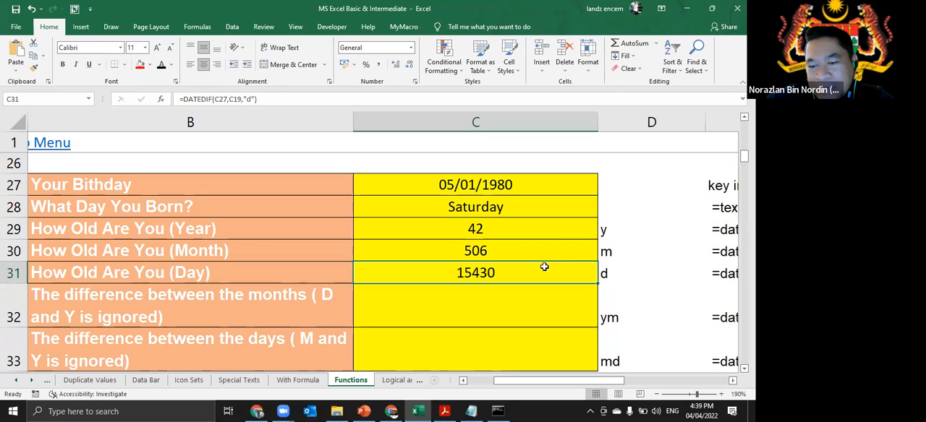
# - Enter the formula =DATEDIF(C27,C19,"ym") in C32 to calculate the difference between the months
pyautogui.click(525, 313)
pyautogui.doubleClick(531, 309)
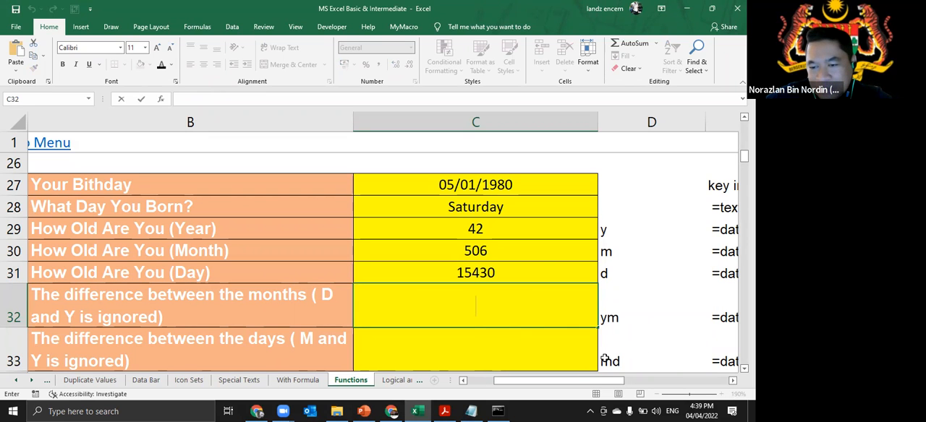
pyautogui.write('=')
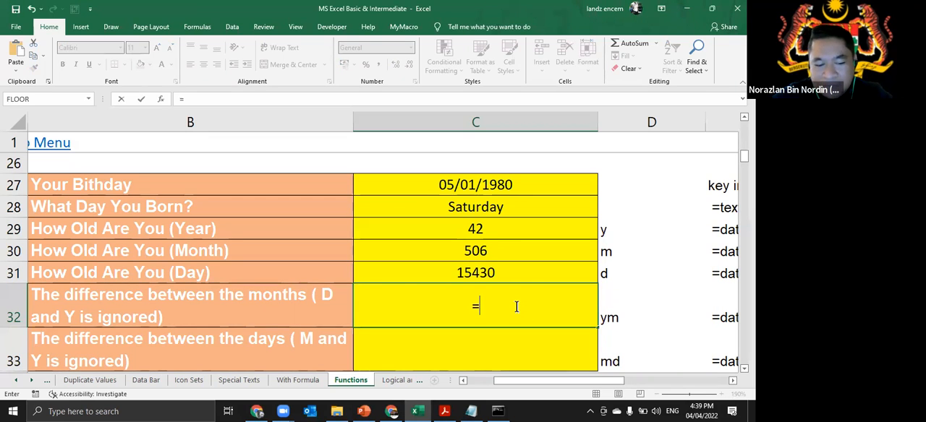
pyautogui.write('datedif')
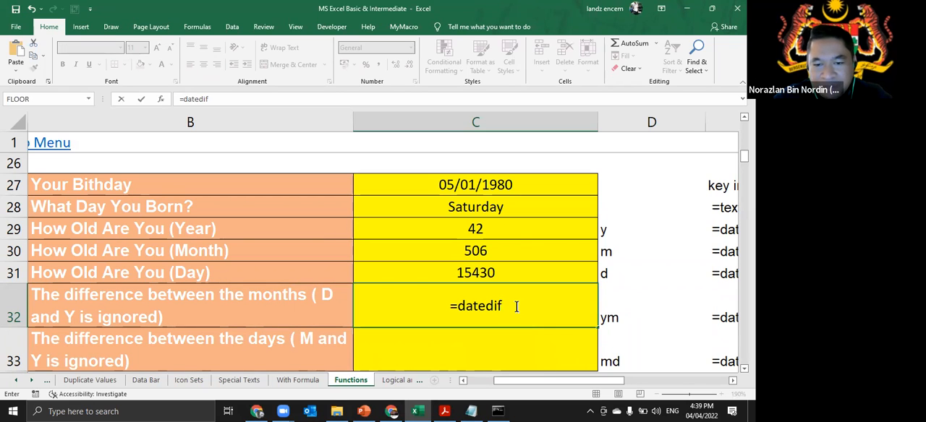
pyautogui.write('(c2')
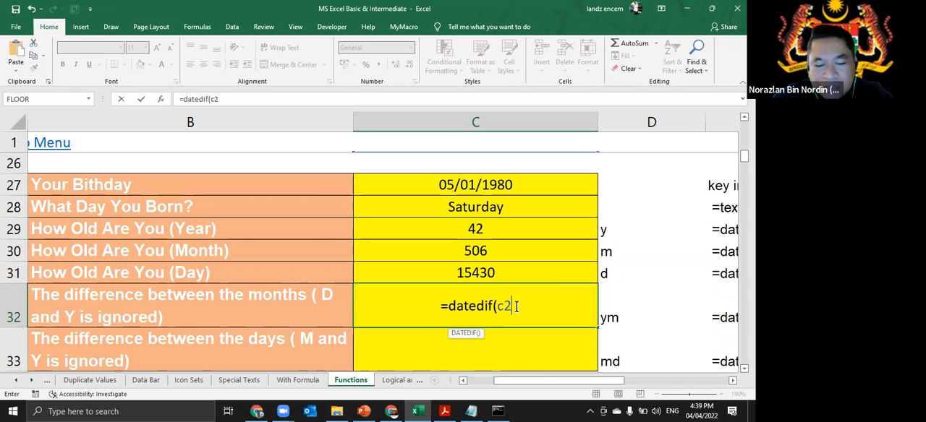
pyautogui.write('7,c')
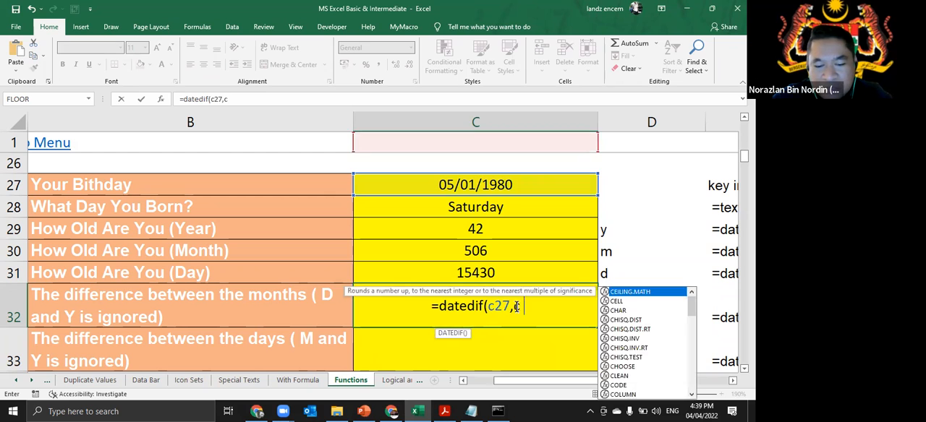
pyautogui.write('19,"ym"')
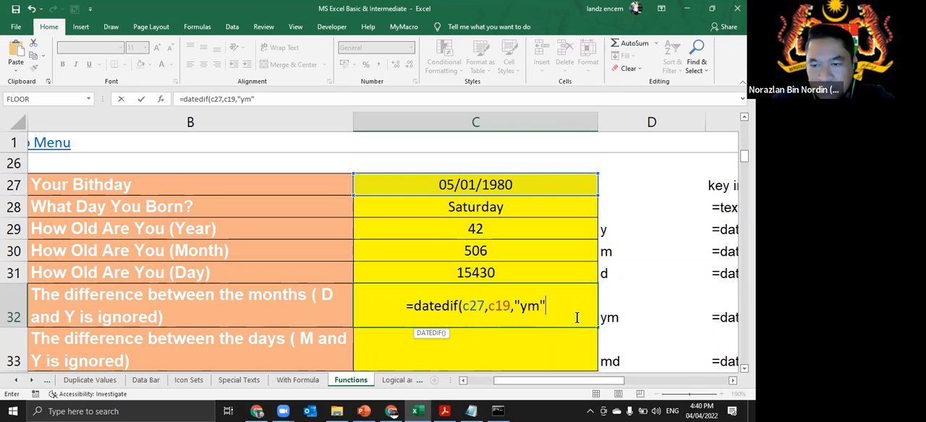
# - Enter the formula =DATEDIF(C27,C19,"md") in C33 to calculate the difference between the days
pyautogui.write('=')
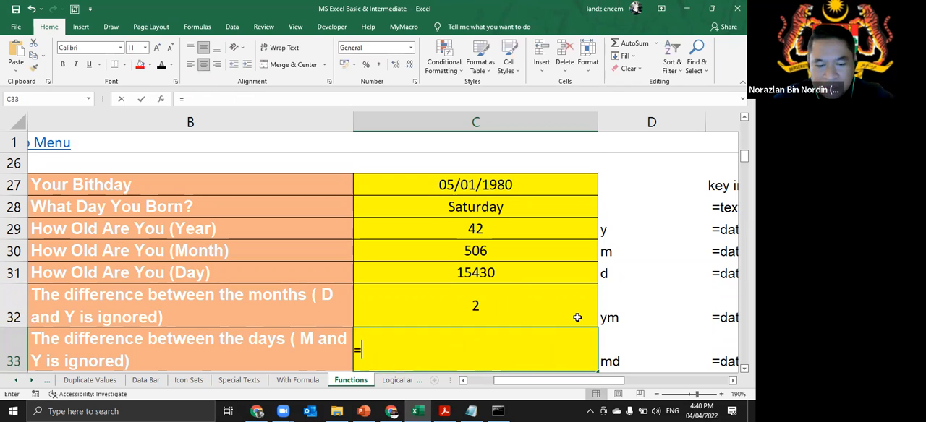
pyautogui.write('datedif(c27,c19')
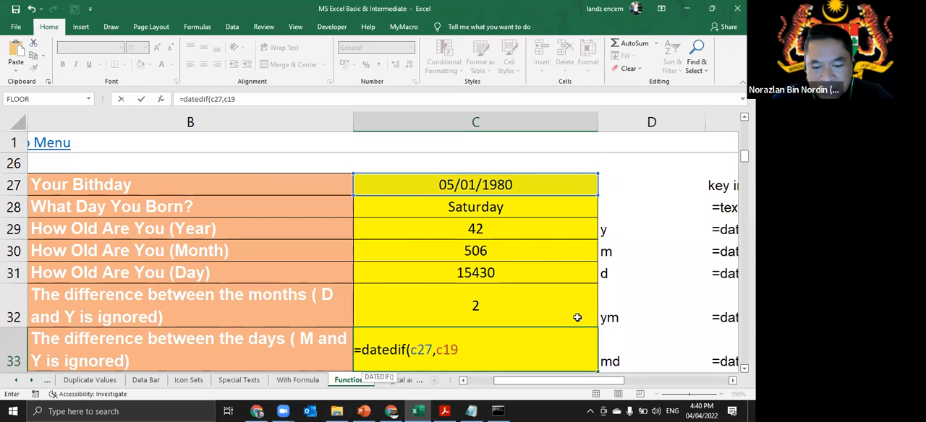
pyautogui.write(',"md"')
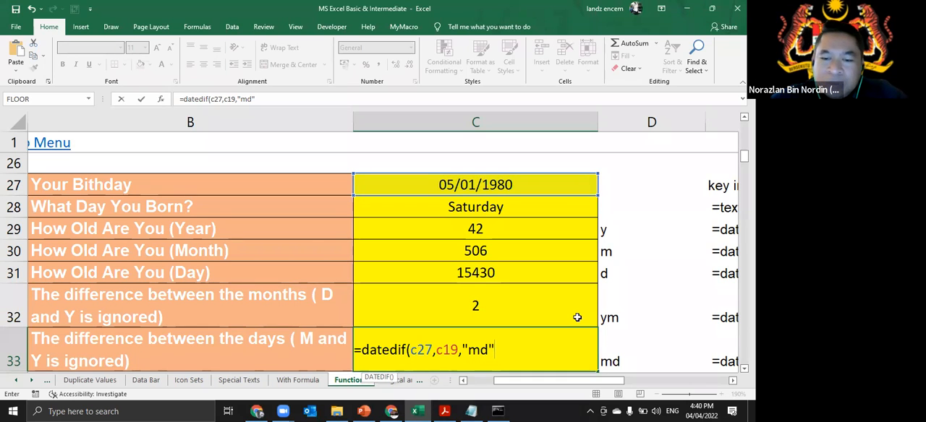
pyautogui.press('Return')
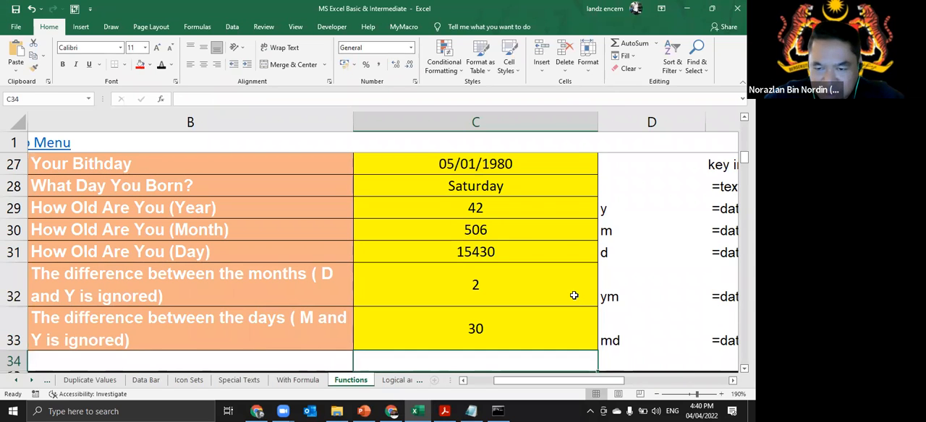
# - Review the day-difference formula in C33 and compare it with the month-difference cell C32
pyautogui.doubleClick(577, 295)
pyautogui.click(574, 333)
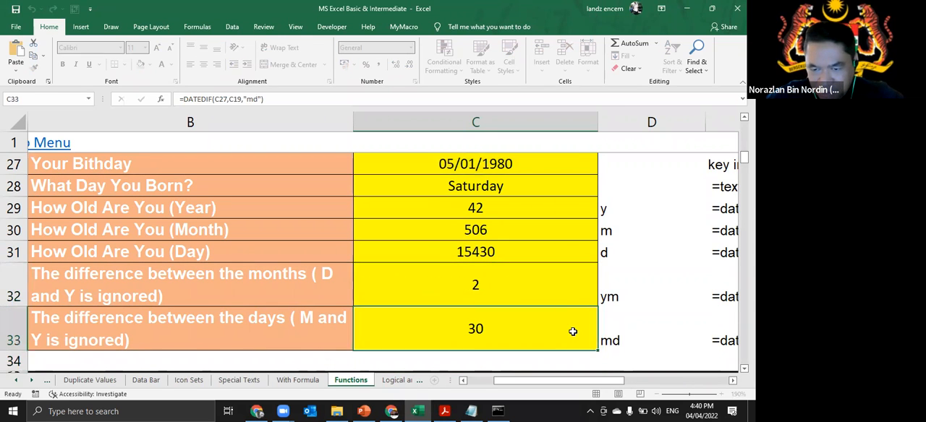
pyautogui.doubleClick(573, 331)
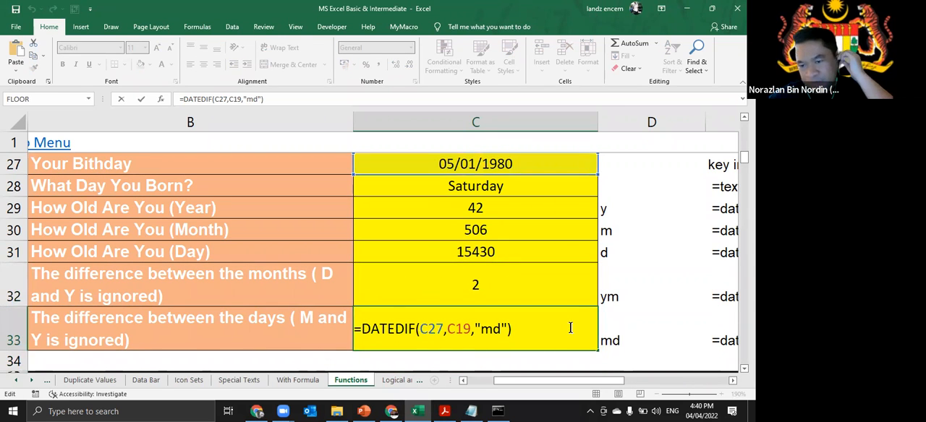
pyautogui.press('Escape')
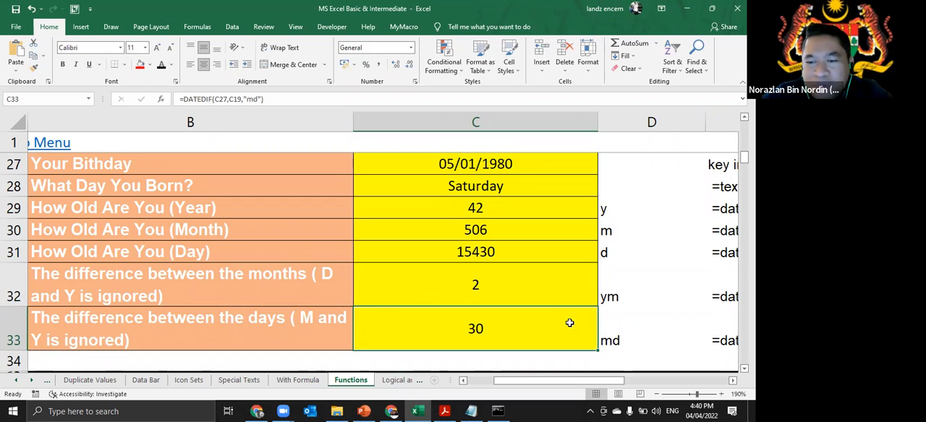
pyautogui.click(588, 288)
pyautogui.click(589, 332)
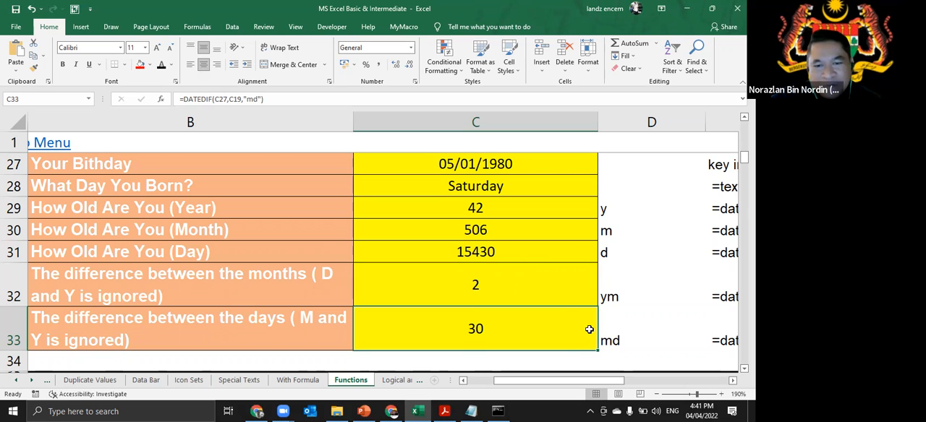
# - Open the month-difference formula in C32 and highlight its full text for inspection, leaving the cell without an edit
pyautogui.doubleClick(540, 284)
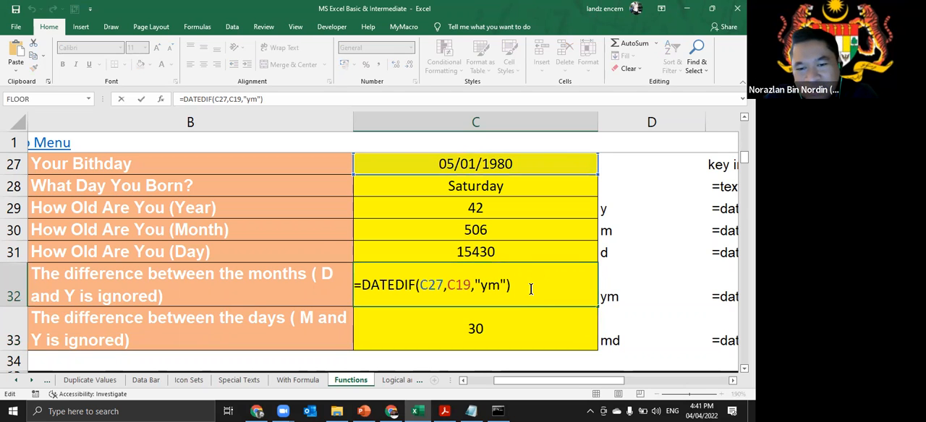
pyautogui.moveTo(535, 290); pyautogui.dragTo(339, 287)
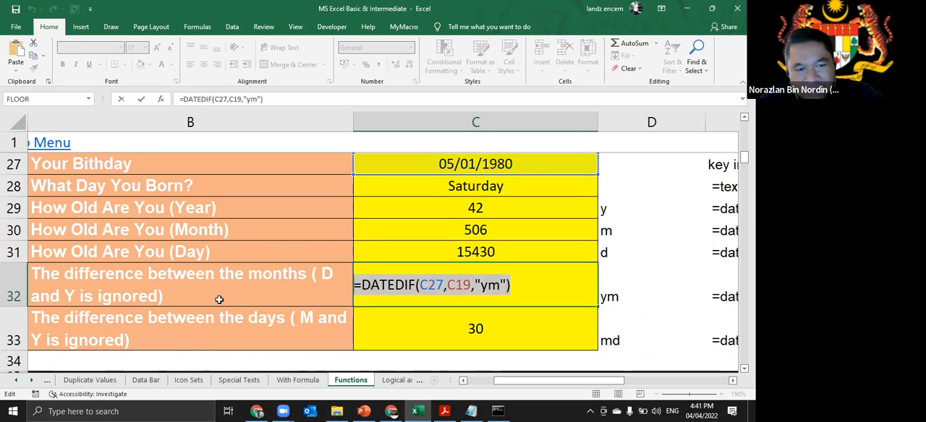
pyautogui.press('Escape')
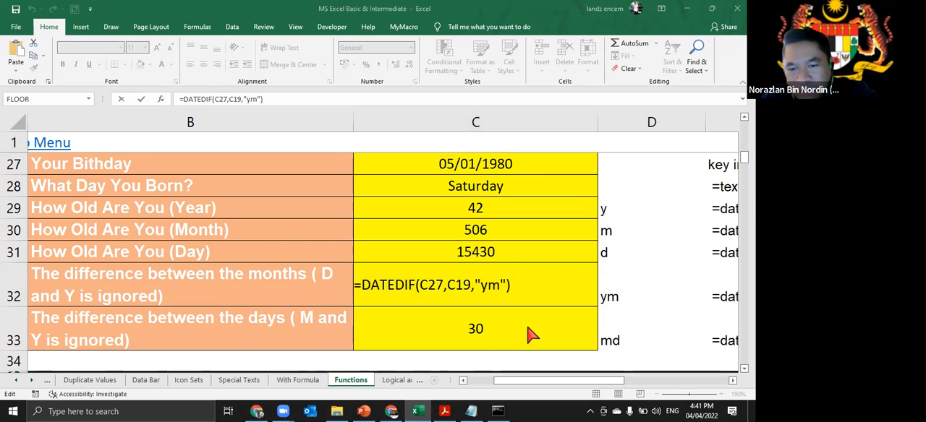
pyautogui.hotkey('shift', 'Home')
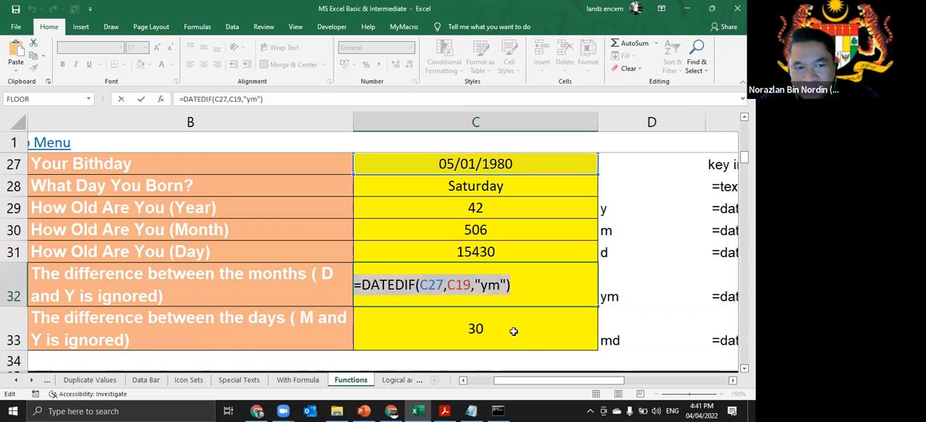
pyautogui.write('=')
pyautogui.click(512, 328)
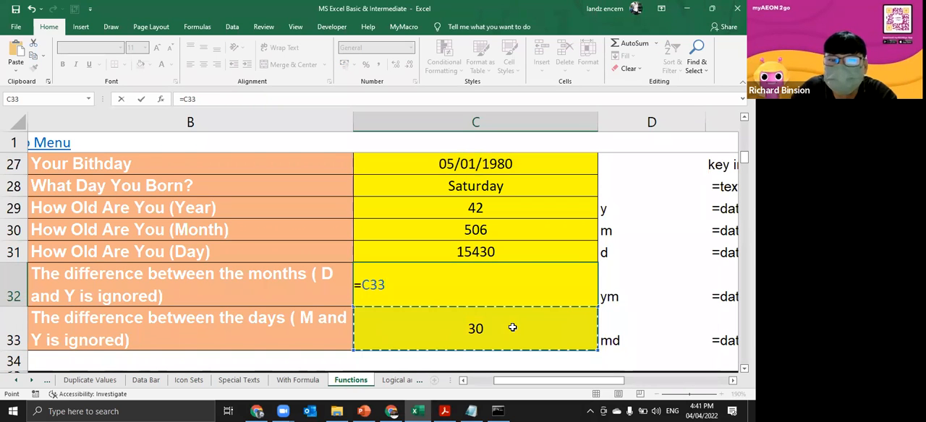
pyautogui.press('Escape')
# - Open the day-difference formula in C33, highlight its full text for inspection, and close the cell
pyautogui.doubleClick(512, 328)
pyautogui.moveTo(512, 329); pyautogui.dragTo(262, 320)
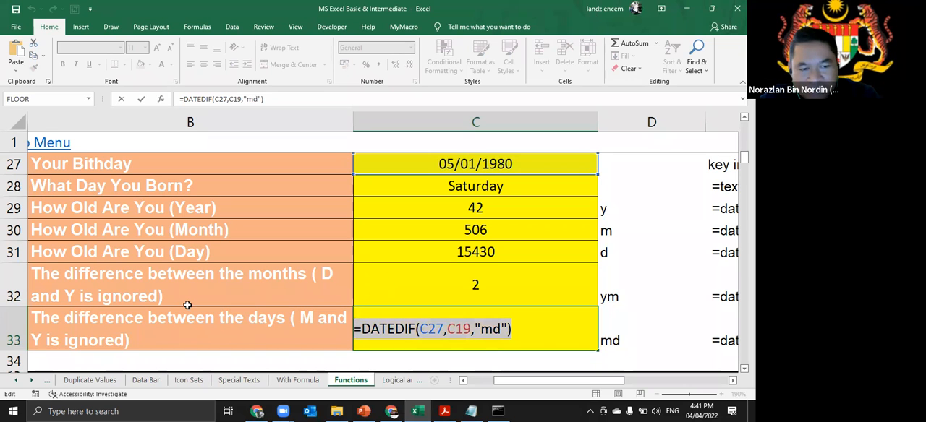
pyautogui.hotkey('alt', 'Tab')
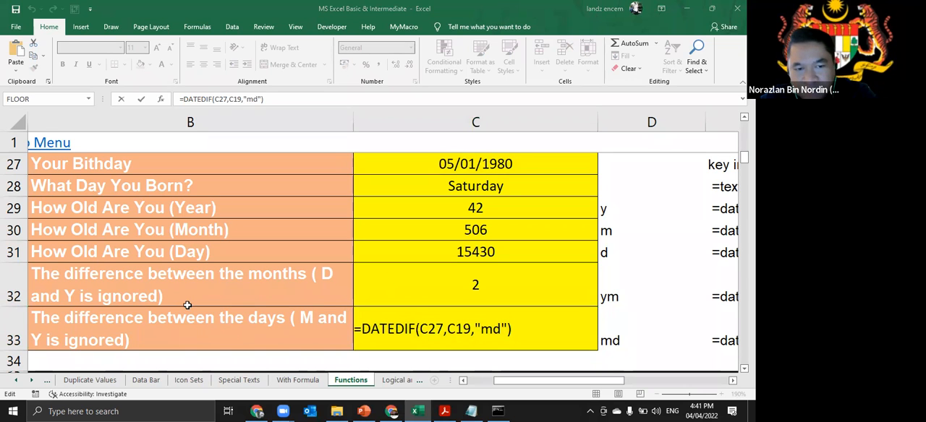
pyautogui.hotkey('alt', 'Tab')
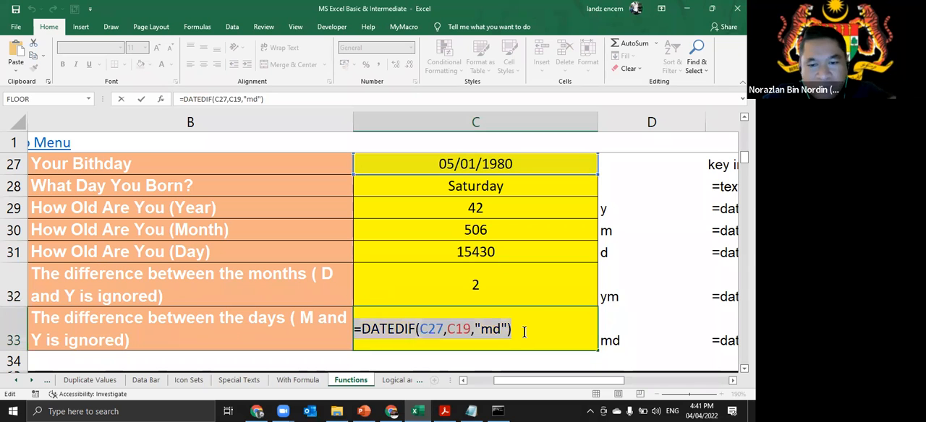
pyautogui.press('Return')
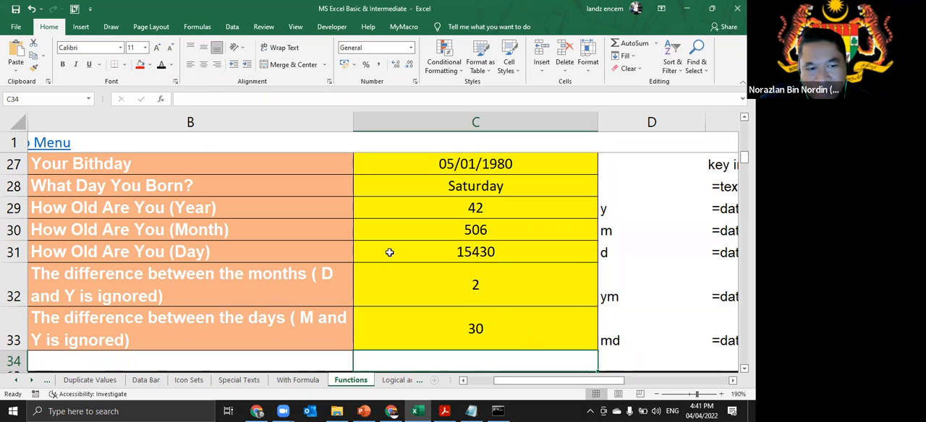
pyautogui.hotkey('ctrl', 'alt', 'g')
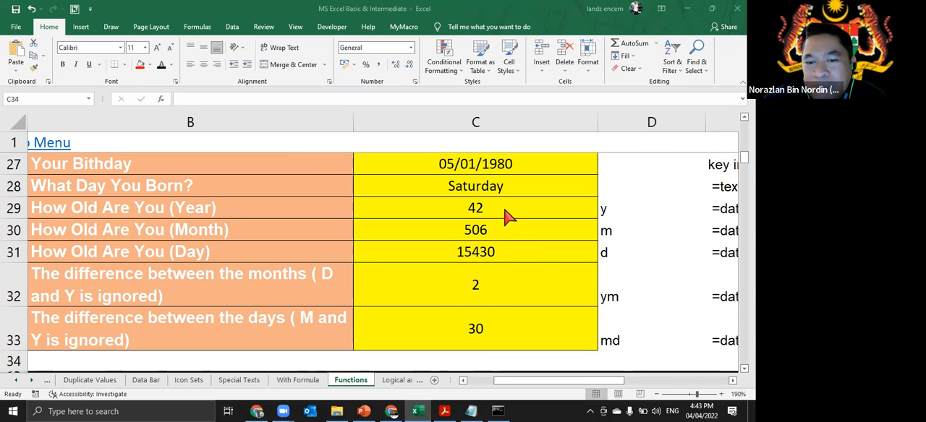
pyautogui.press('Escape')
pyautogui.press('BackSpace')
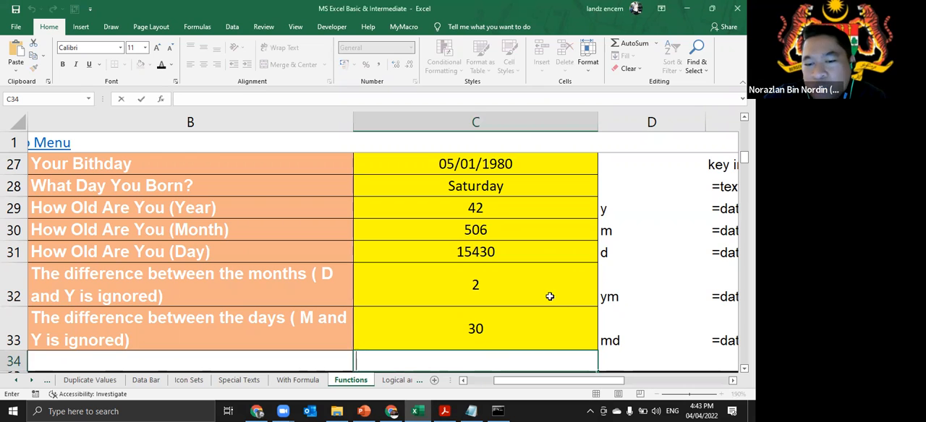
# - Examine the age in years in C29 together with the remaining months in C32 and remaining days in C33
pyautogui.click(549, 293)
pyautogui.click(555, 338)
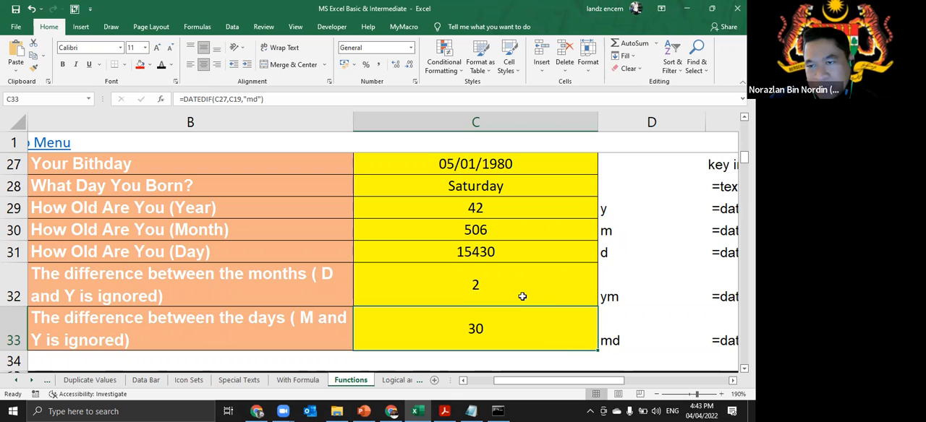
pyautogui.click(482, 210)
pyautogui.click(482, 284)
pyautogui.click(476, 330)
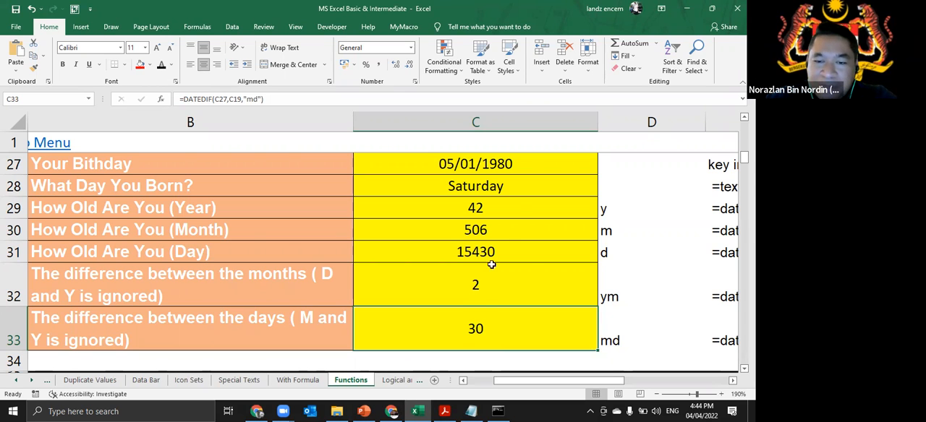
pyautogui.click(520, 206)
pyautogui.click(510, 298)
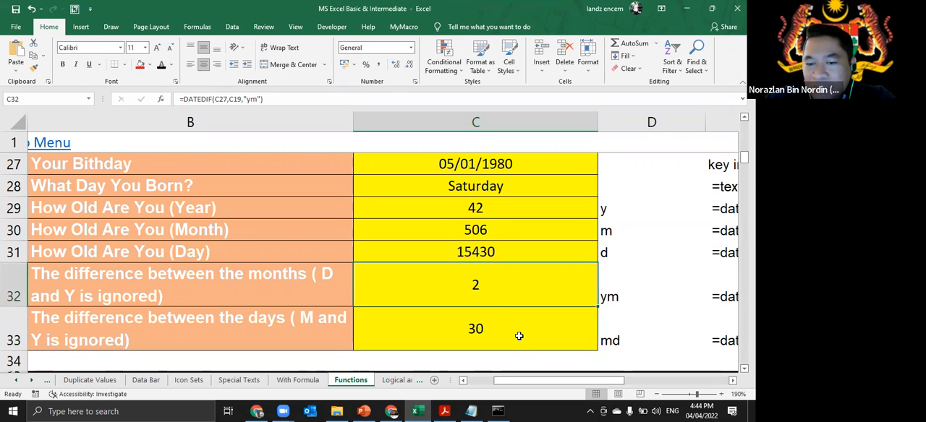
pyautogui.click(517, 335)
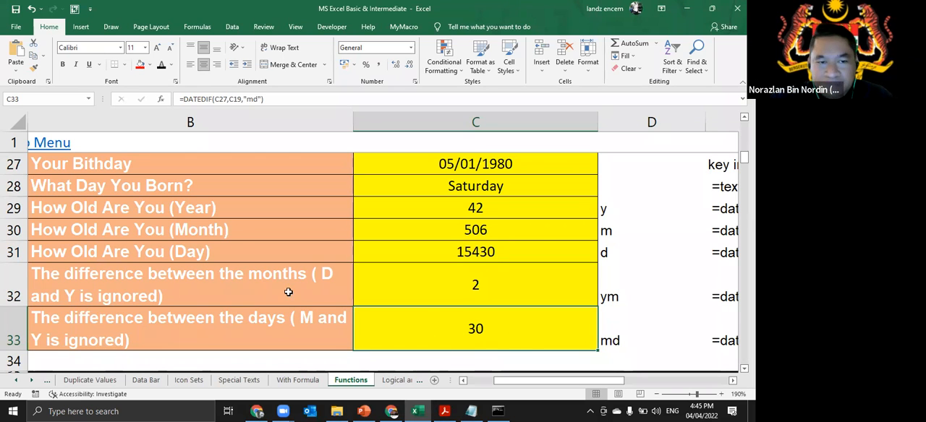
# - Examine the unit codes ym and md in D32 and D33 against the day-difference formula in C33
pyautogui.click(369, 117)
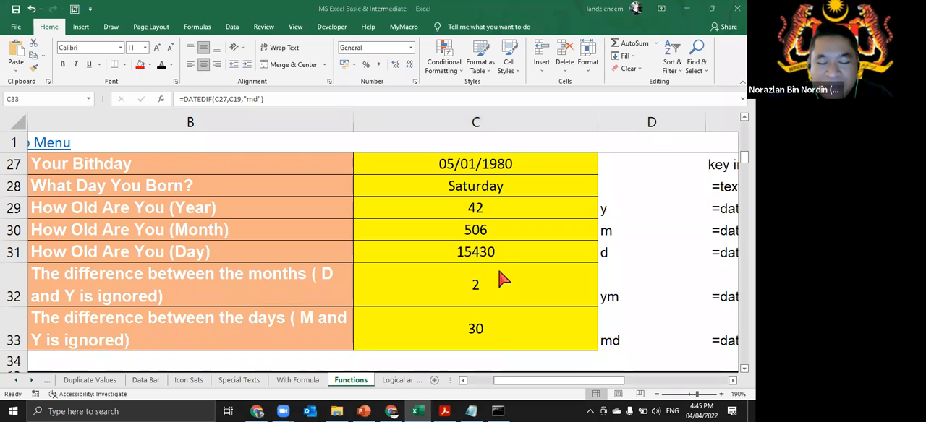
pyautogui.keyDown('ctrl'); pyautogui.scroll(-2, 500, 275); pyautogui.keyUp('ctrl')
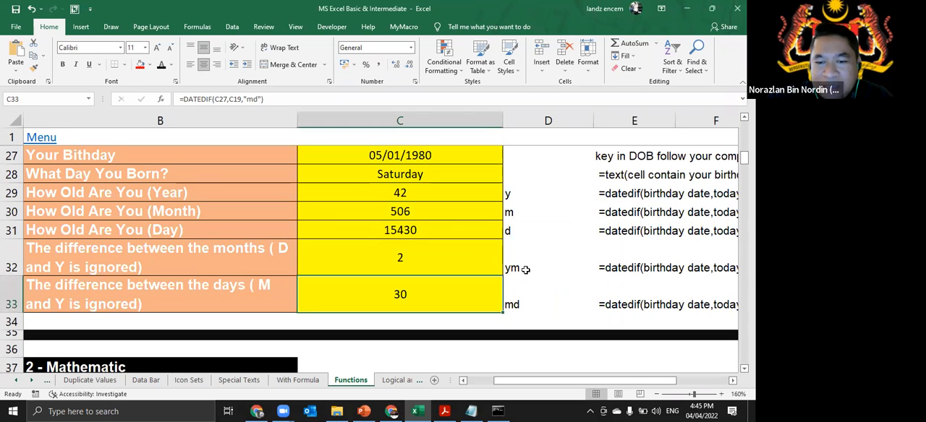
pyautogui.click(524, 269)
pyautogui.click(519, 294)
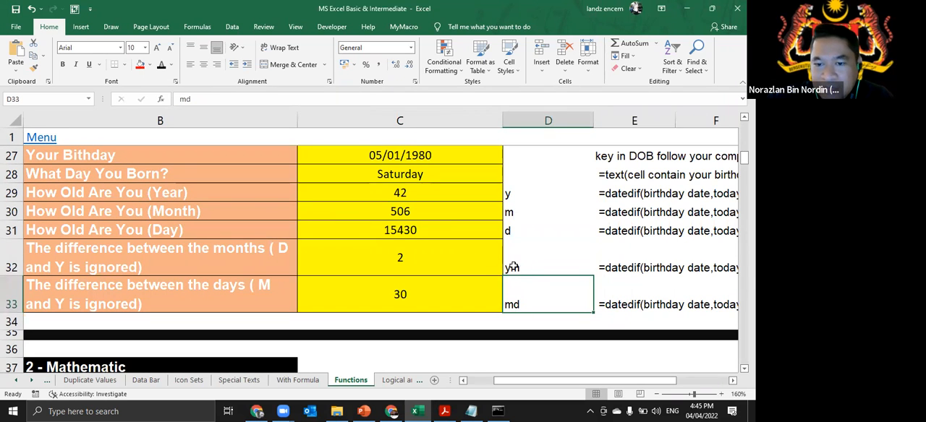
pyautogui.click(522, 262)
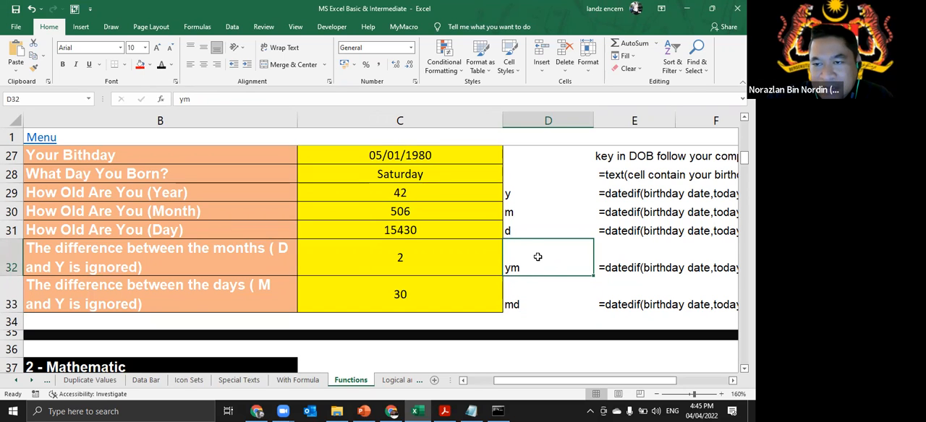
pyautogui.click(520, 304)
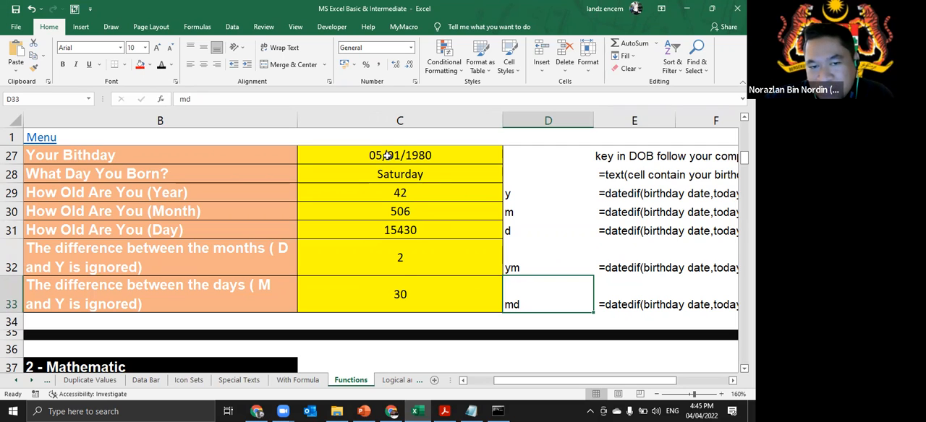
pyautogui.click(424, 295)
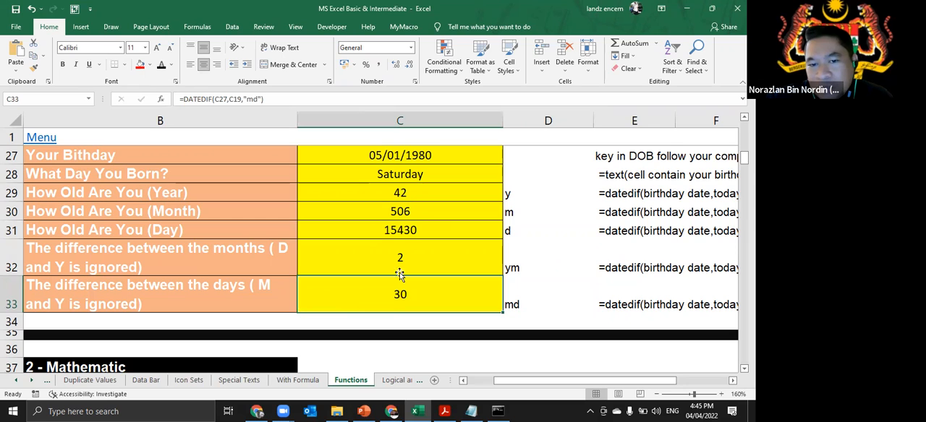
# - Examine the age and remainder results in C29, C32 and C33 alongside their unit codes y, ym and md in column D
pyautogui.click(408, 197)
pyautogui.click(437, 263)
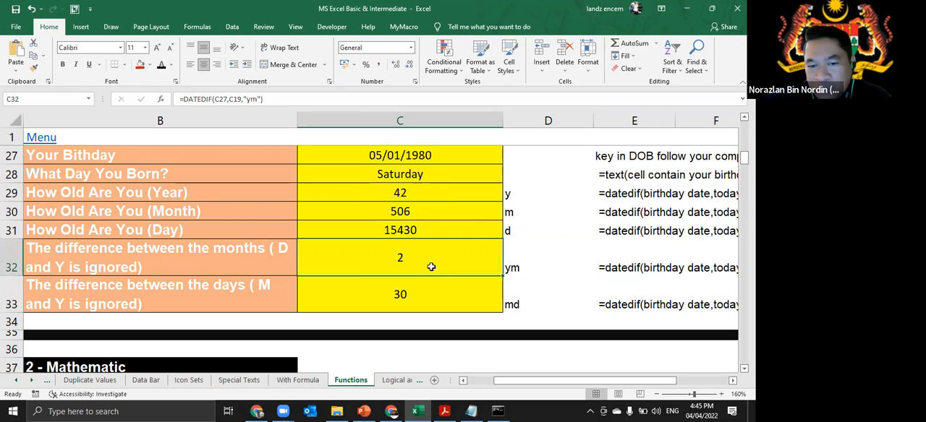
pyautogui.click(424, 290)
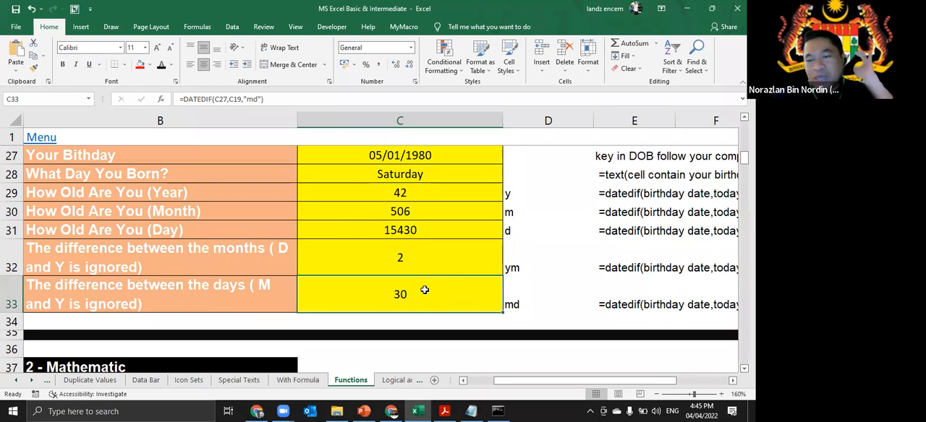
pyautogui.click(523, 197)
pyautogui.click(536, 273)
pyautogui.click(524, 305)
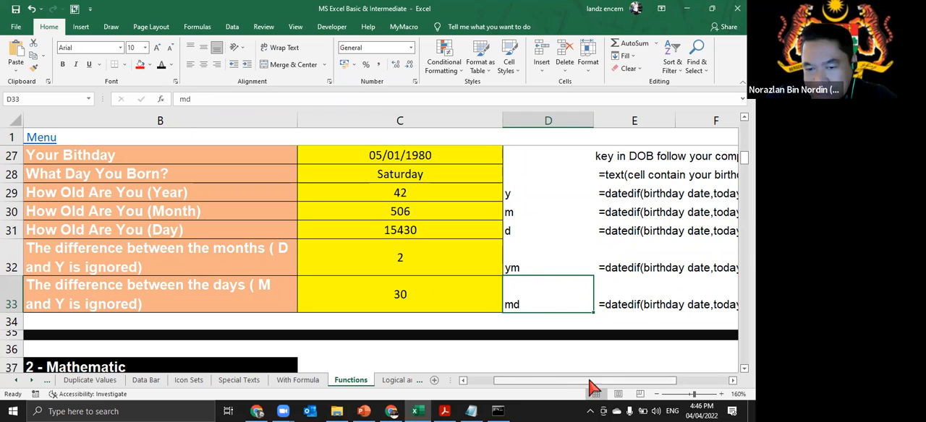
# - Enter the date 5/1/2022 in the empty cell K29, clear of the exercise notes
pyautogui.moveTo(520, 378); pyautogui.dragTo(513, 378)
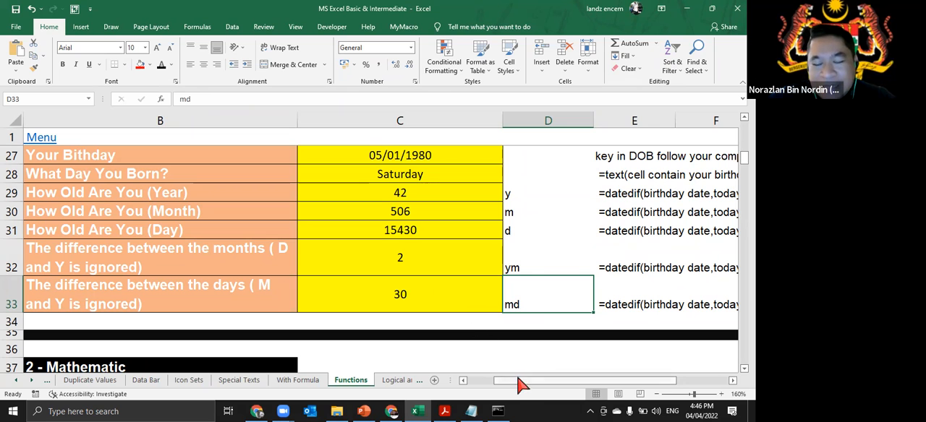
pyautogui.moveTo(533, 380); pyautogui.dragTo(620, 393)
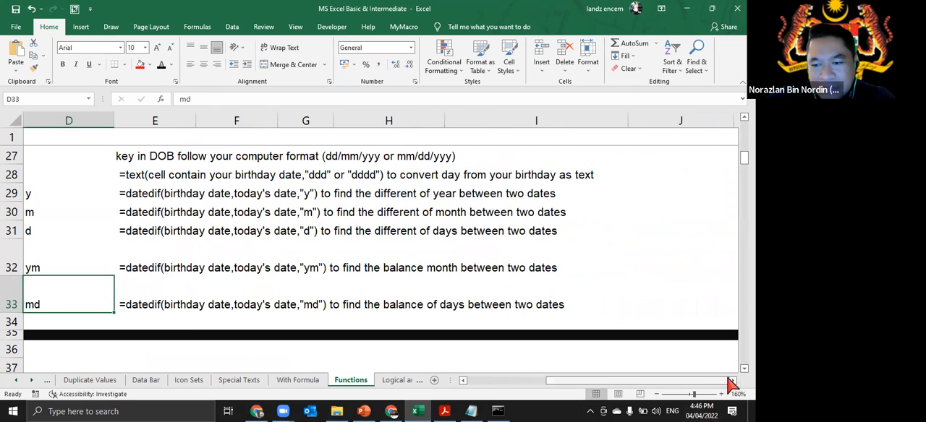
pyautogui.hscroll(5, 413, 232)
pyautogui.click(386, 191)
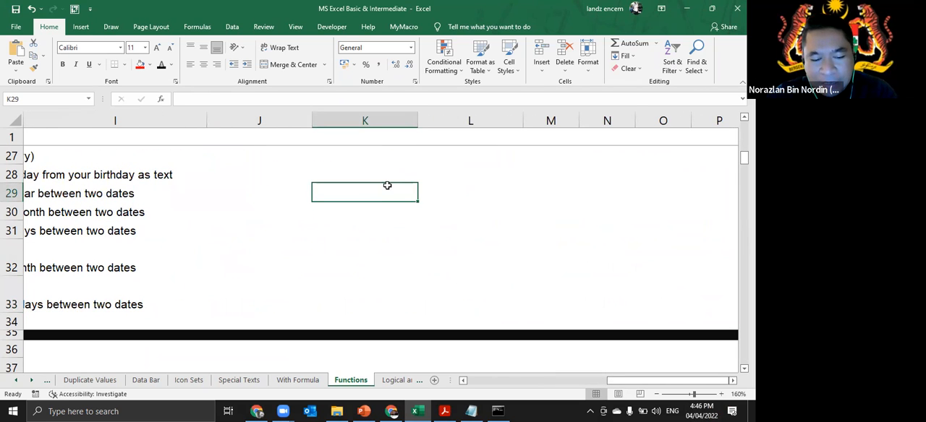
pyautogui.write('5/')
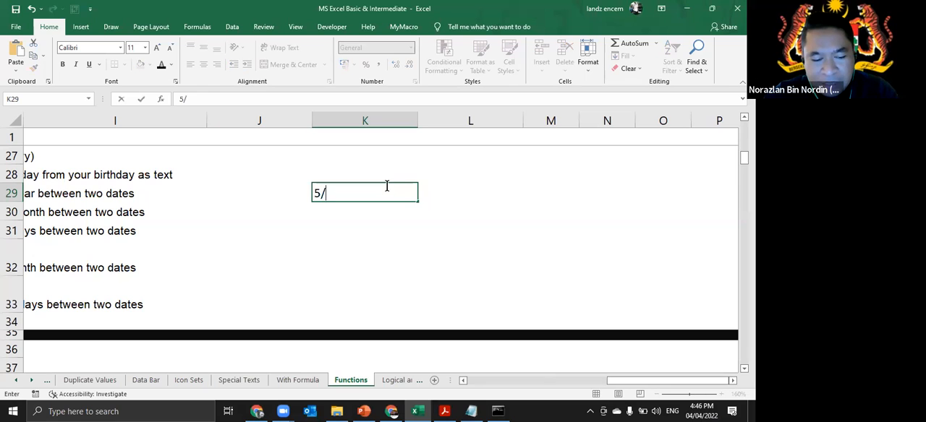
pyautogui.write('1/2022')
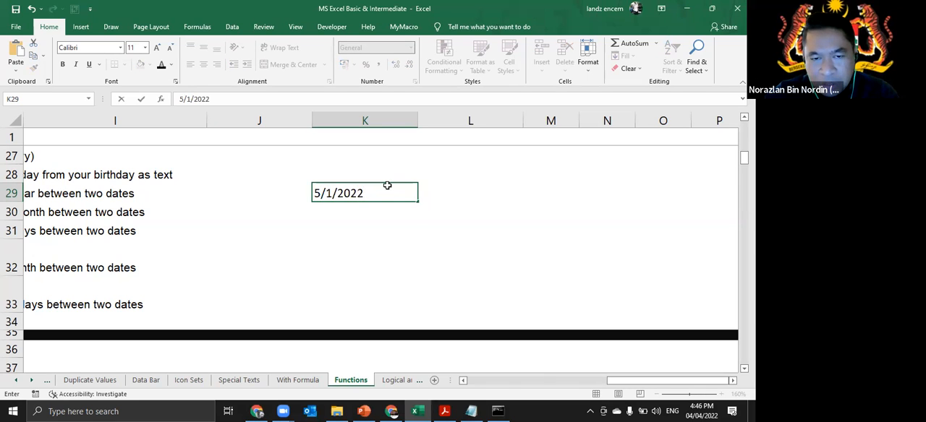
pyautogui.press('Return')
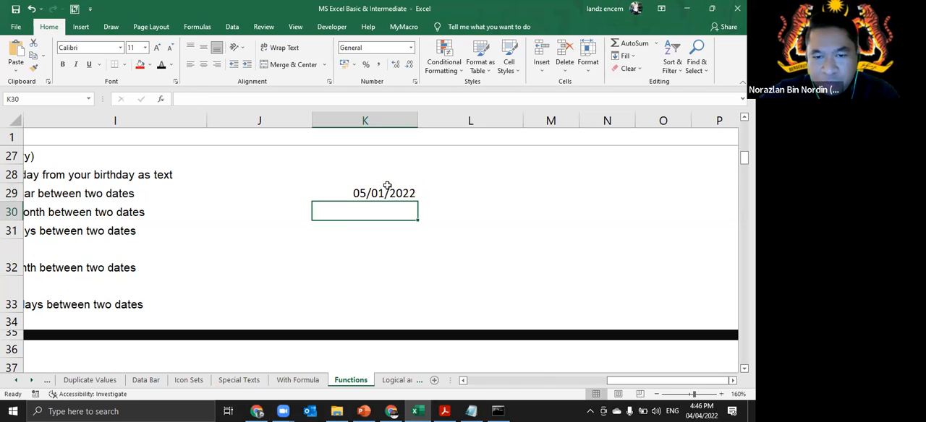
# - Add the time 8:00:00 AM after the date in K29 and check the cell's stored content
pyautogui.click(389, 190)
pyautogui.doubleClick(414, 192)
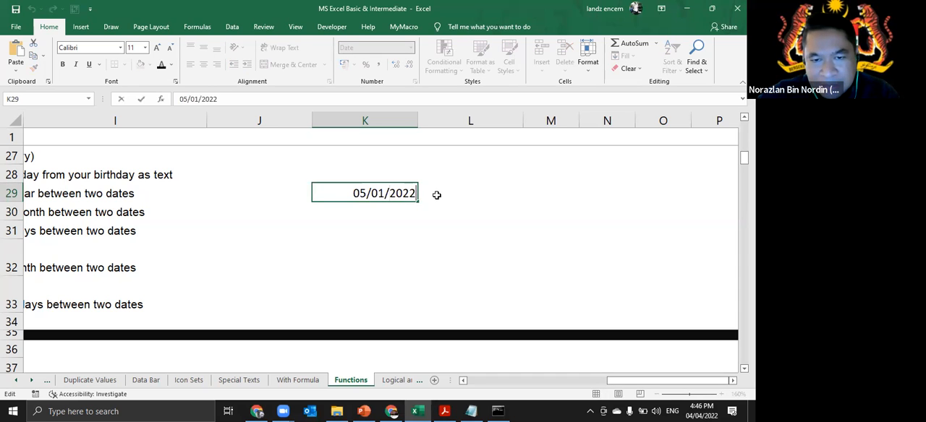
pyautogui.write('8')
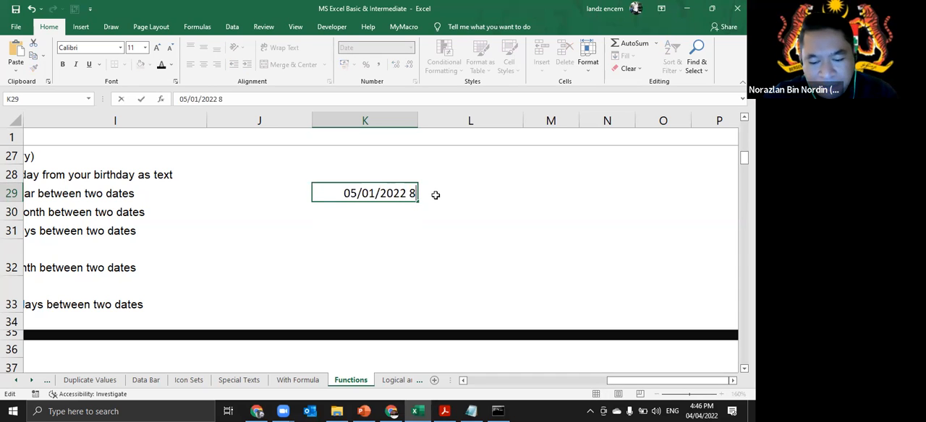
pyautogui.write(':0')
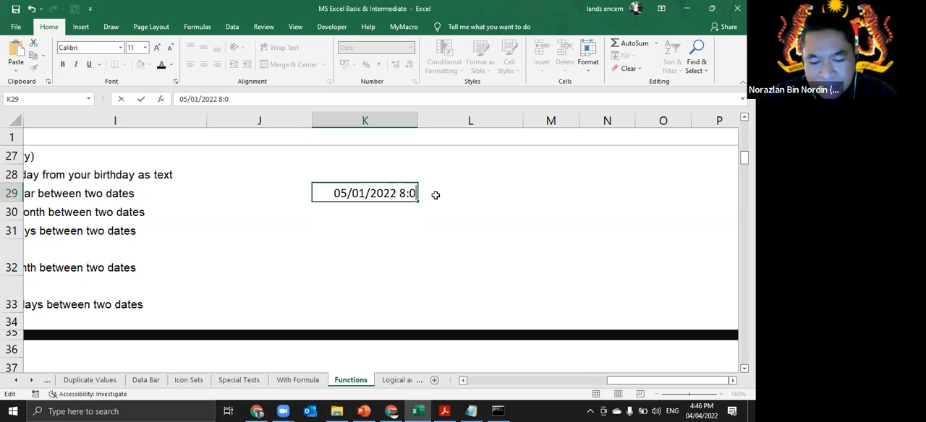
pyautogui.write('0')
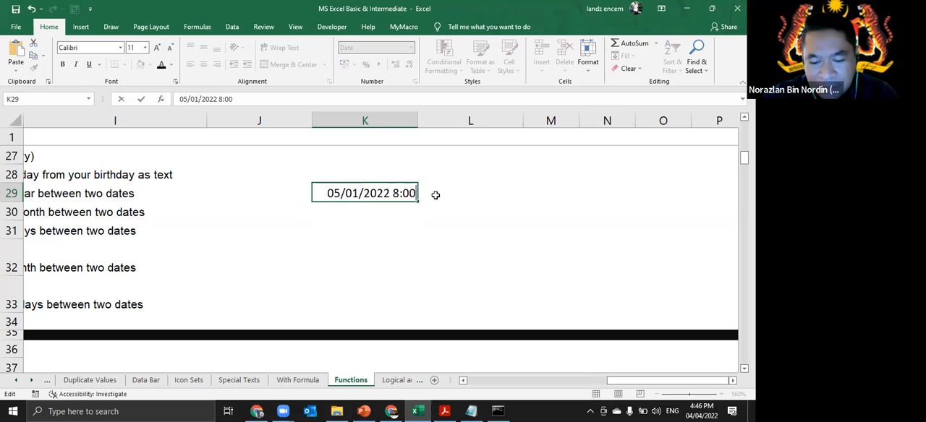
pyautogui.write(':))')
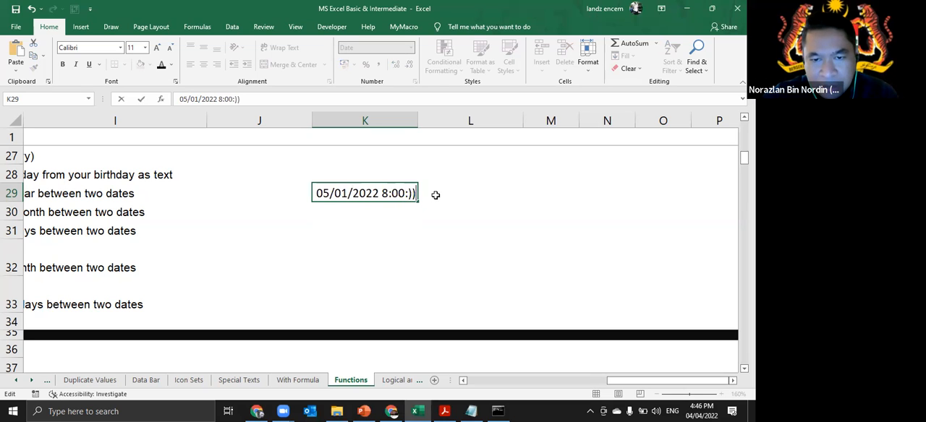
pyautogui.press('BackSpace')
pyautogui.press('BackSpace')
pyautogui.write('00')
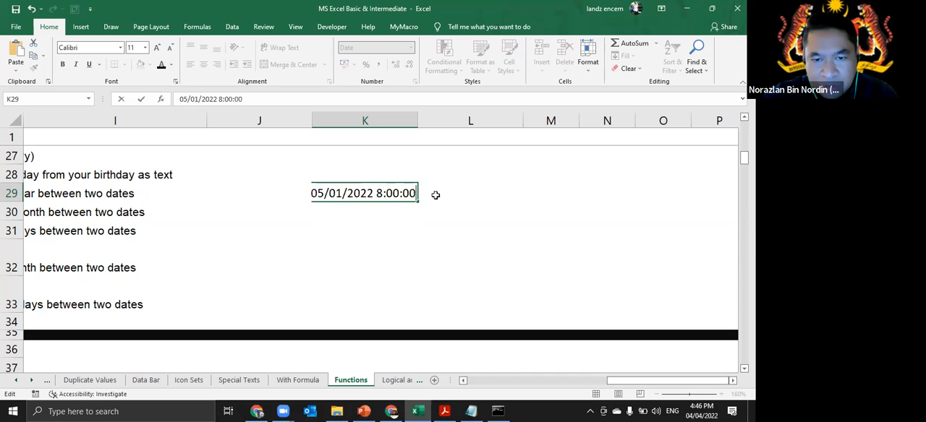
pyautogui.write(' AM')
pyautogui.press('Return')
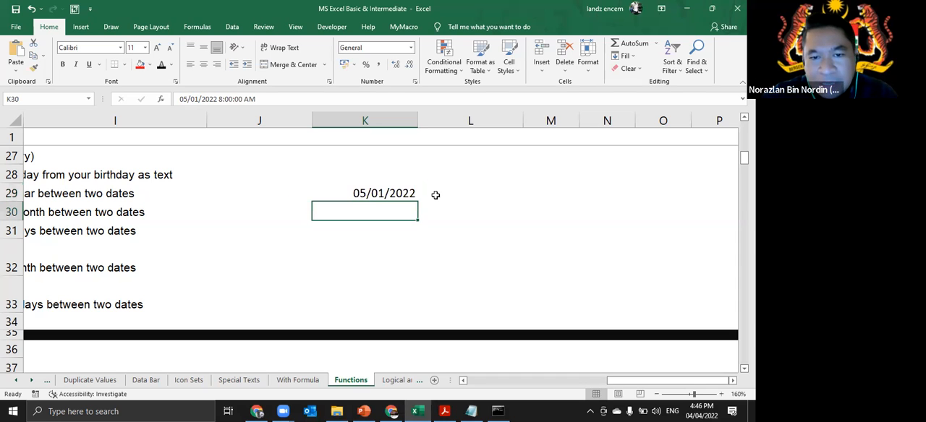
pyautogui.click(380, 192)
pyautogui.click(386, 211)
pyautogui.click(405, 195)
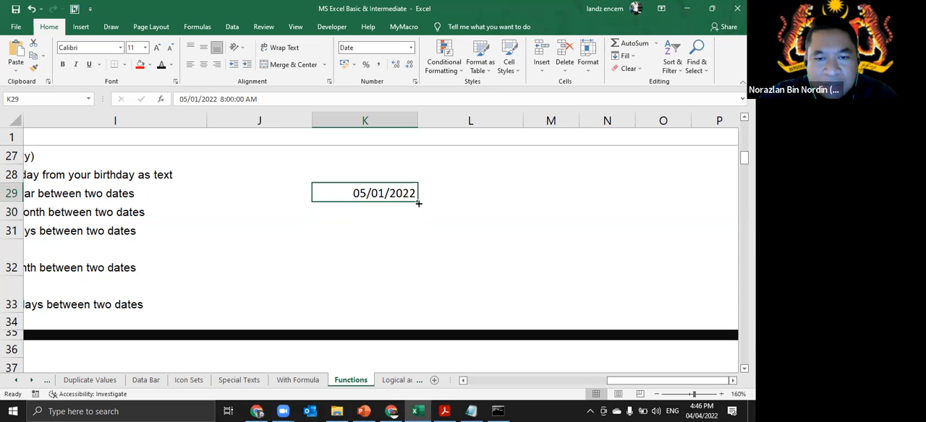
# - Enter the date and time 5/1/2022 16:00:00 PM in K30, below the first date
pyautogui.click(387, 214)
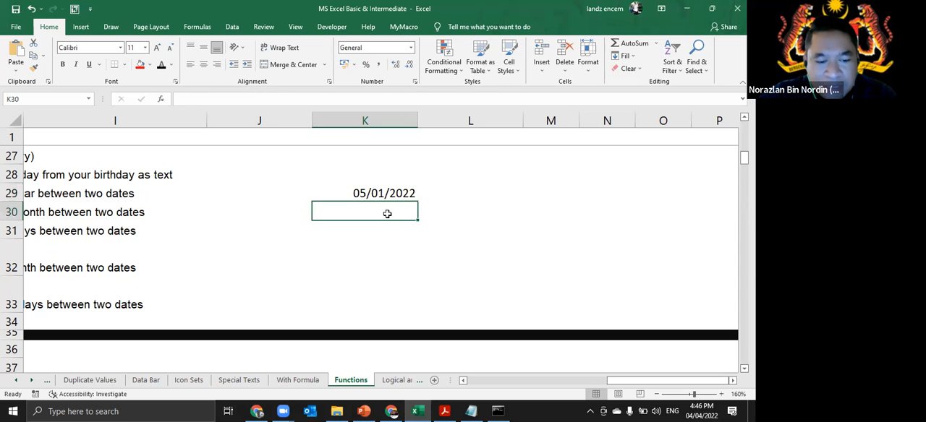
pyautogui.write('5/1/2022')
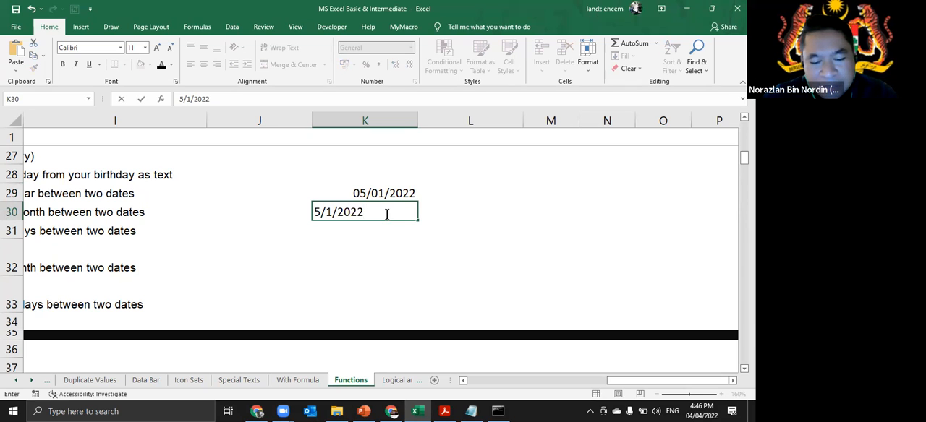
pyautogui.write('16:00:00 PM')
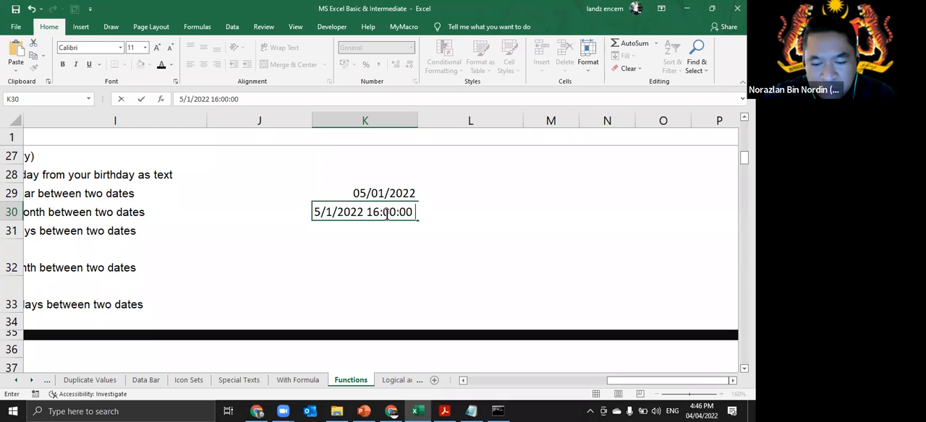
pyautogui.press('Return')
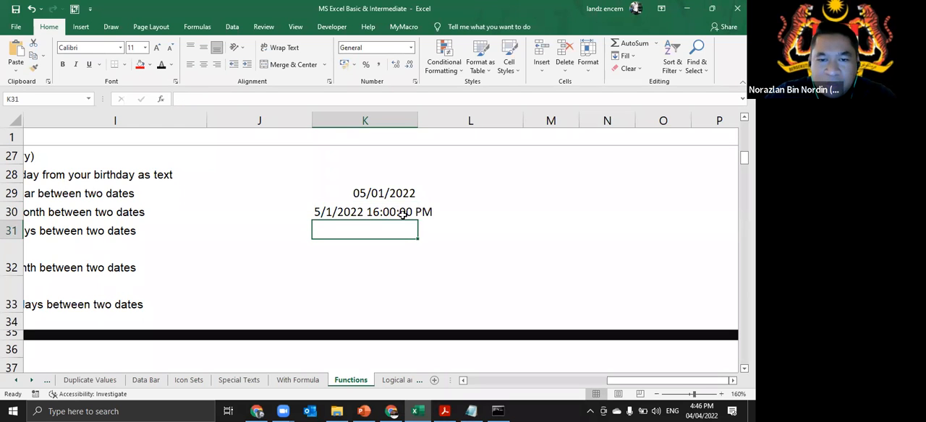
# - Correct the hour in K30 to 4 so that the entry reads 5/1/2022 4:00:00 PM
pyautogui.doubleClick(399, 212)
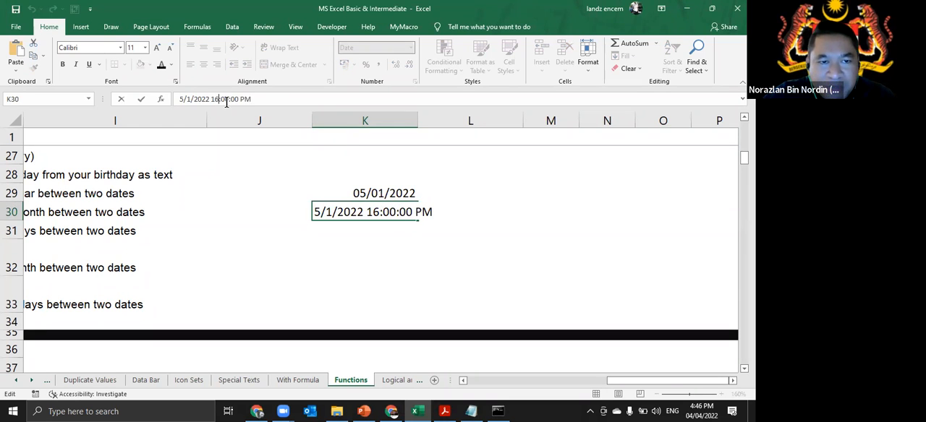
pyautogui.press('BackSpace')
pyautogui.press('BackSpace')
pyautogui.write('4')
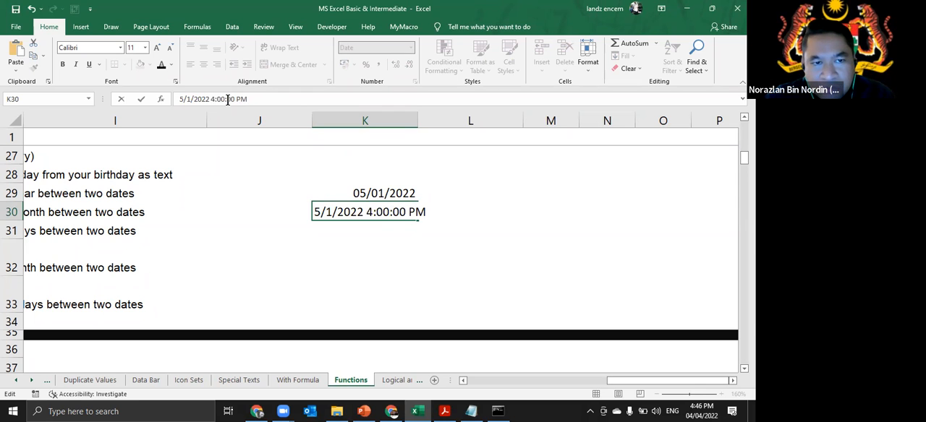
pyautogui.press('Return')
# - Compare the full stored date and time of K29 with that of K30
pyautogui.click(397, 193)
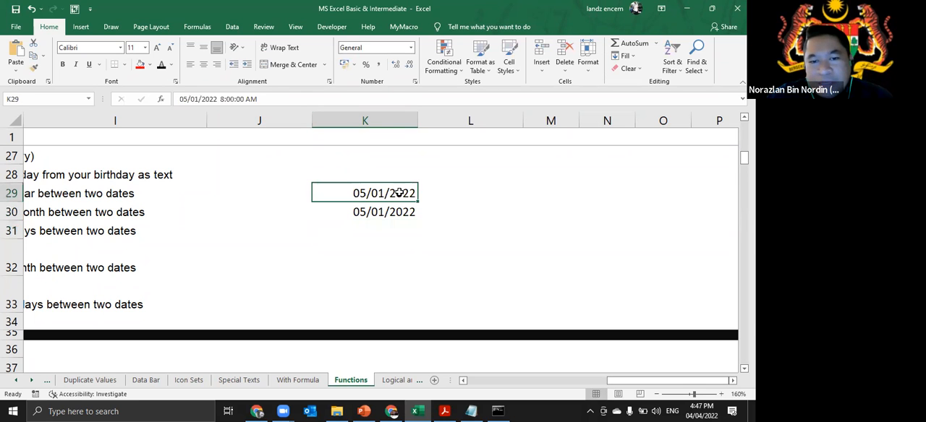
pyautogui.click(269, 101)
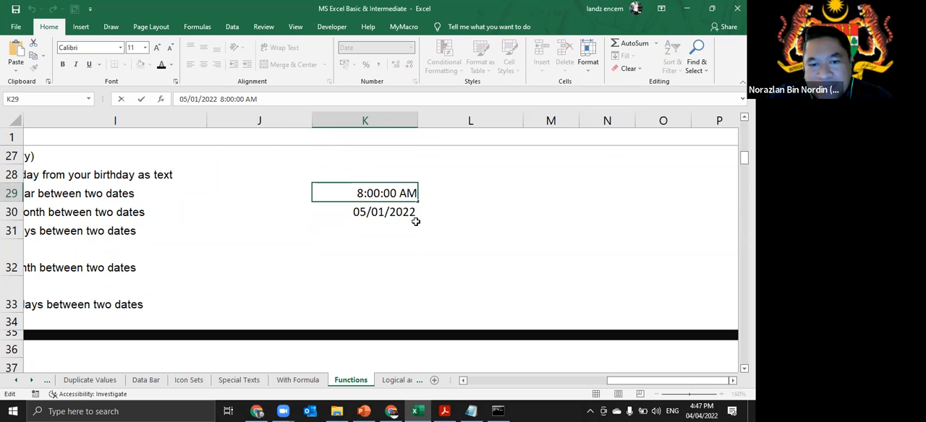
pyautogui.click(411, 210)
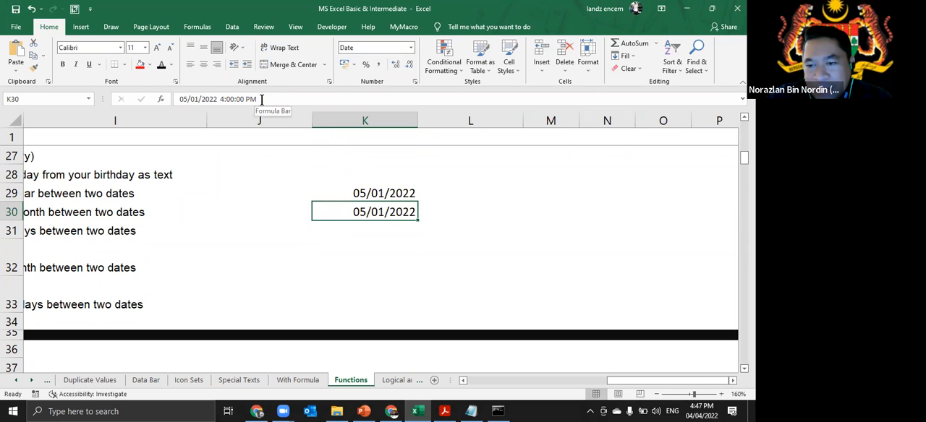
pyautogui.click(460, 216)
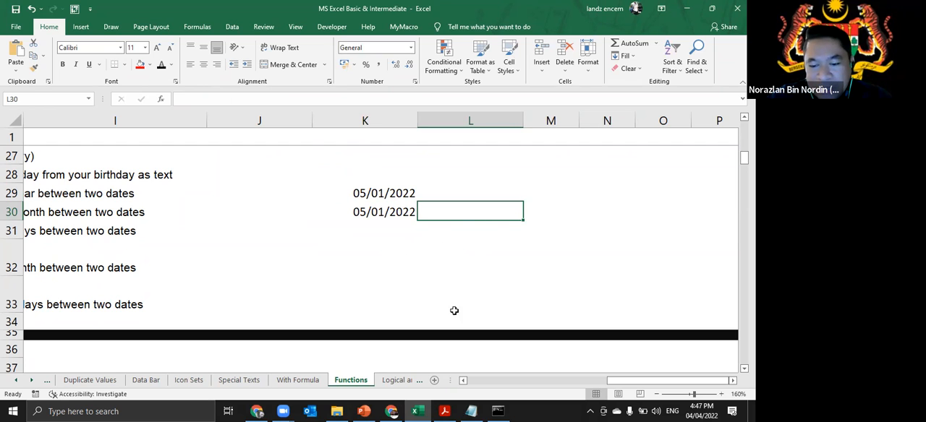
# - Calculate the elapsed time between the two entries in K31 with the formula =K30-K29
pyautogui.click(369, 231)
pyautogui.write('=')
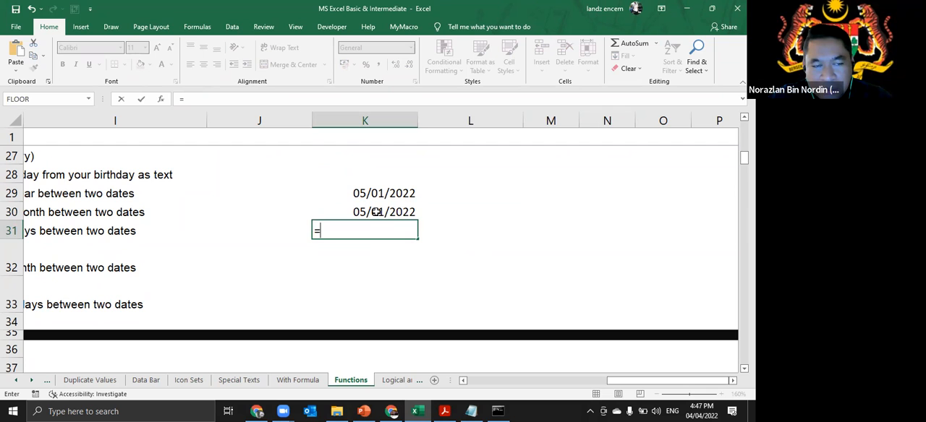
pyautogui.click(377, 212)
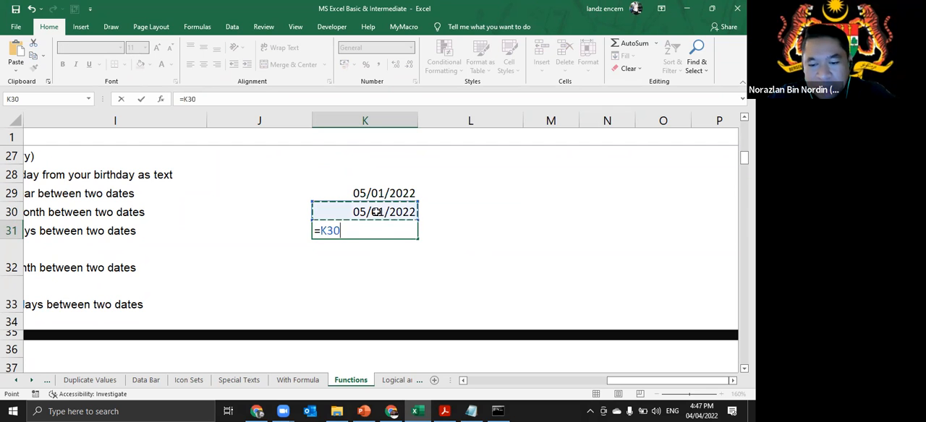
pyautogui.write('-')
pyautogui.click(374, 193)
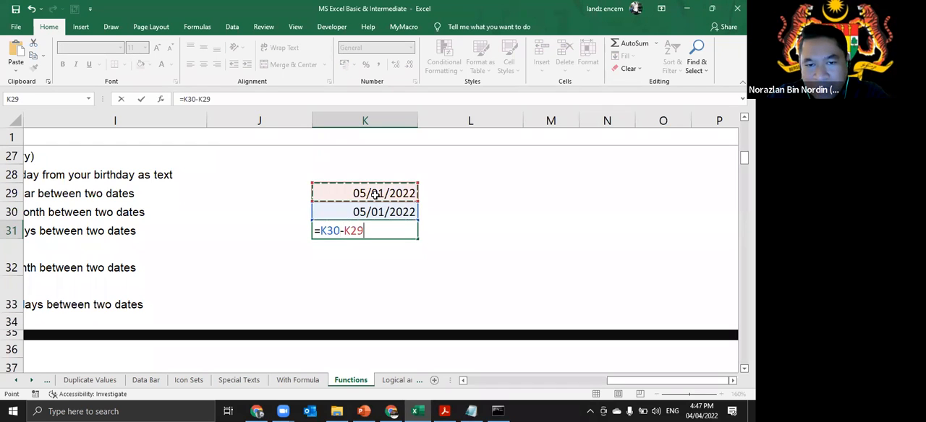
pyautogui.press('Return')
pyautogui.click(382, 231)
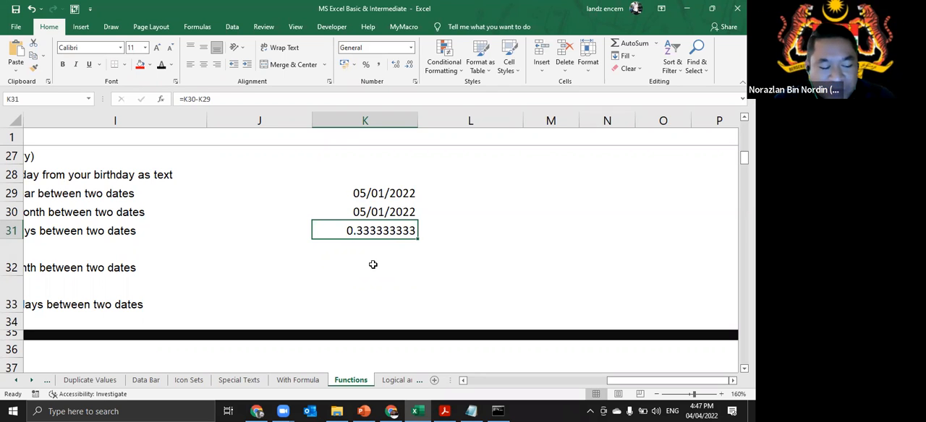
# - Apply the custom number format d "hari" h "Jam" m "Minit" s "Saat" to K31 and autofit column K's width
pyautogui.hotkey('ctrl', '1')
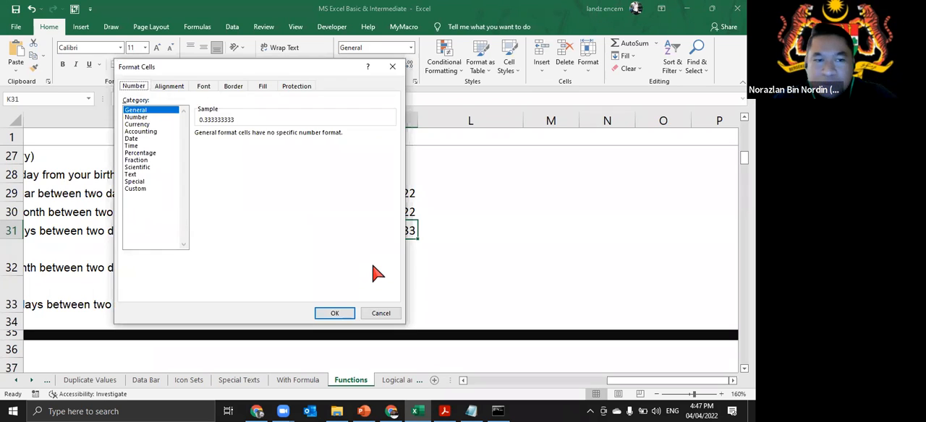
pyautogui.click(149, 189)
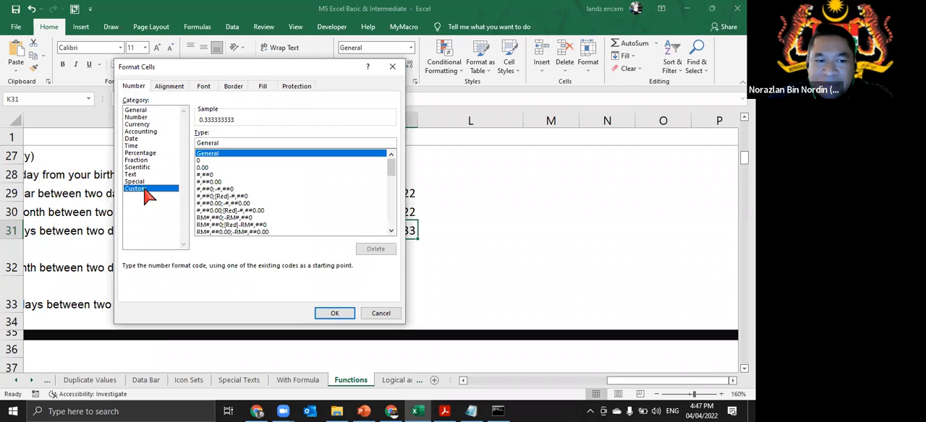
pyautogui.doubleClick(224, 142)
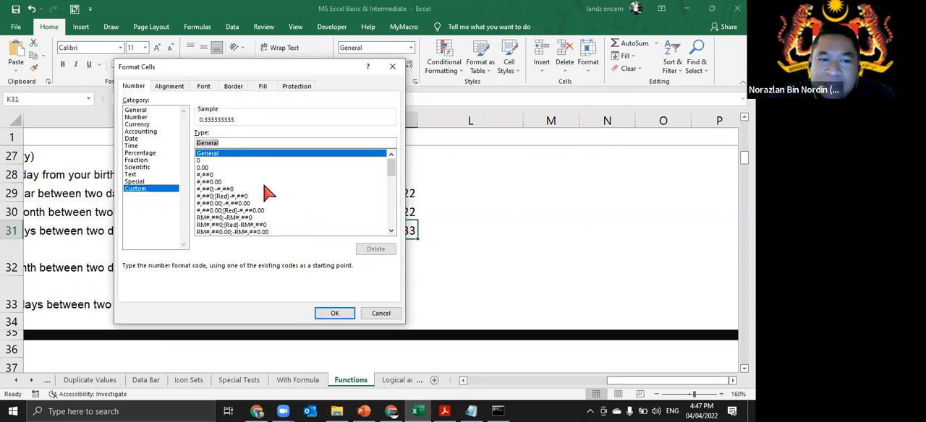
pyautogui.write('d')
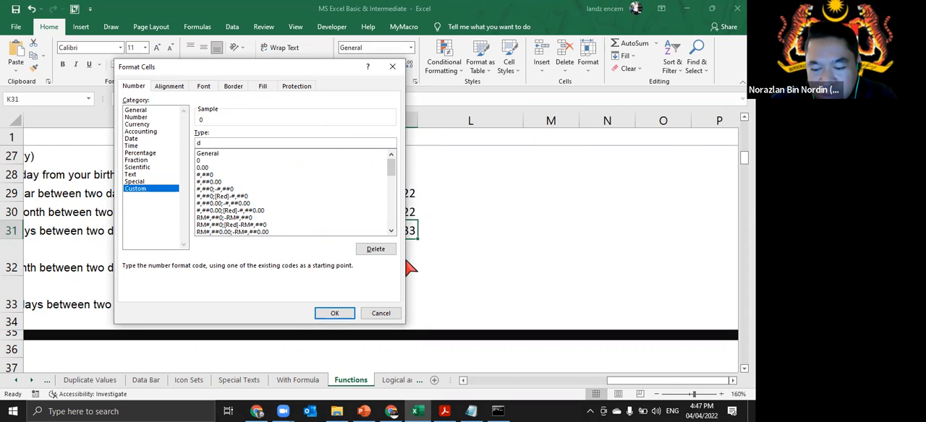
pyautogui.write('"hari" h "Jam" m')
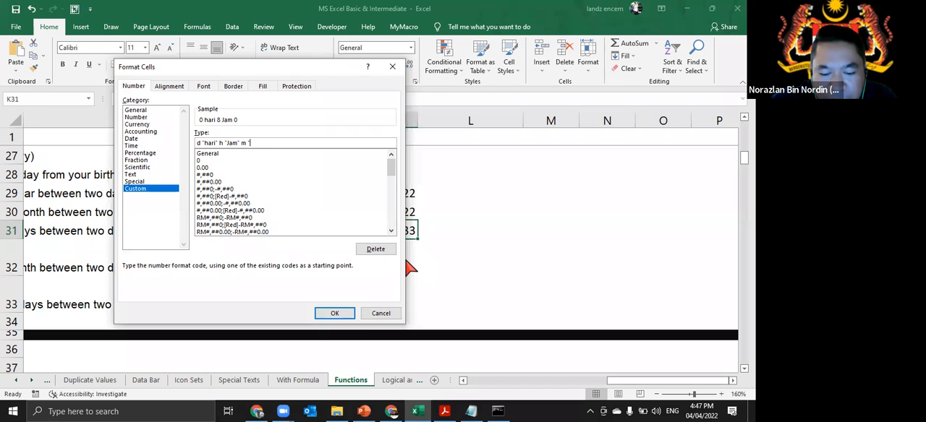
pyautogui.write('"')
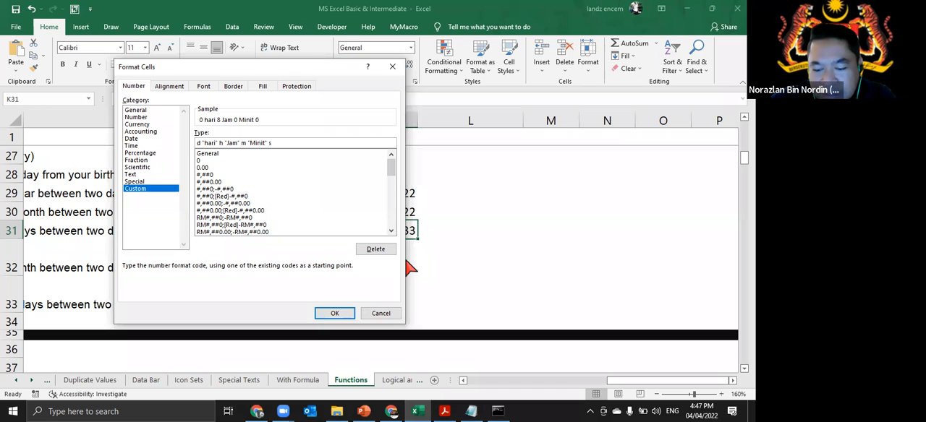
pyautogui.write(' s "Saat"')
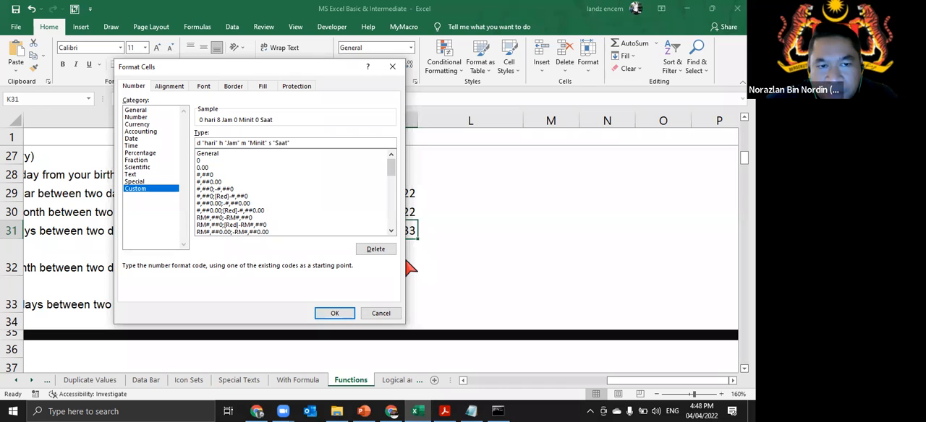
pyautogui.click(347, 315)
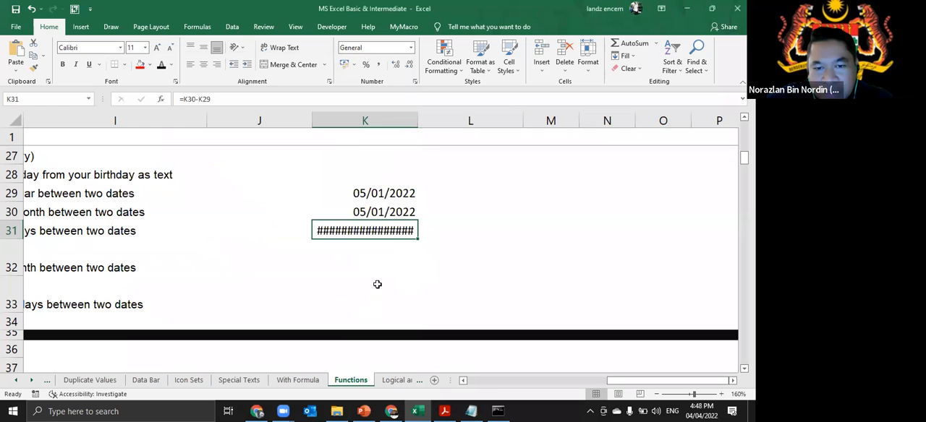
pyautogui.doubleClick(416, 118)
pyautogui.doubleClick(415, 119)
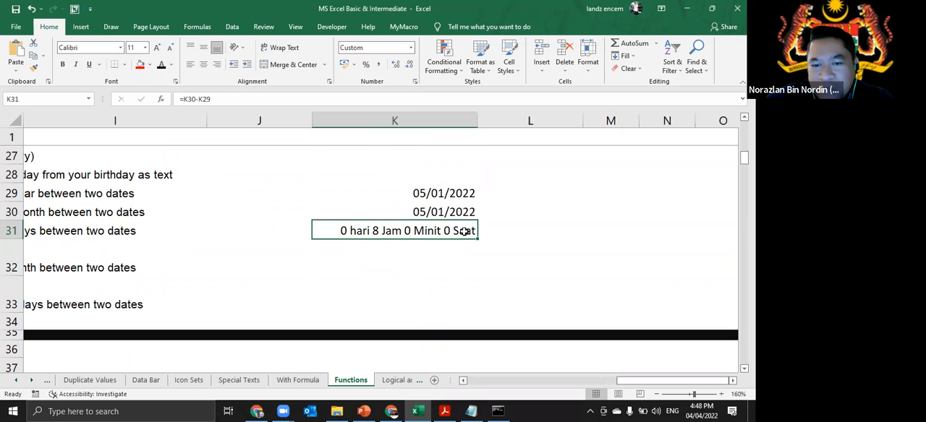
# - Review the stored date and time in K30, the subtraction formula in K31 and the custom format applied to K31
pyautogui.click(447, 211)
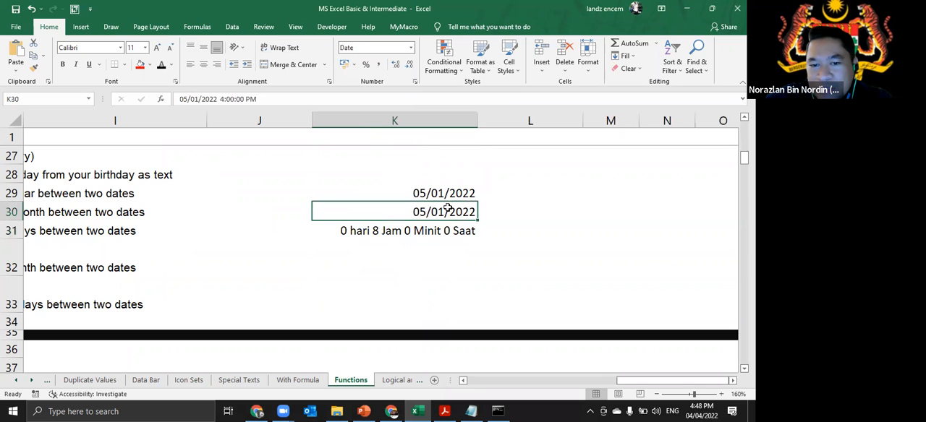
pyautogui.click(434, 231)
pyautogui.doubleClick(435, 230)
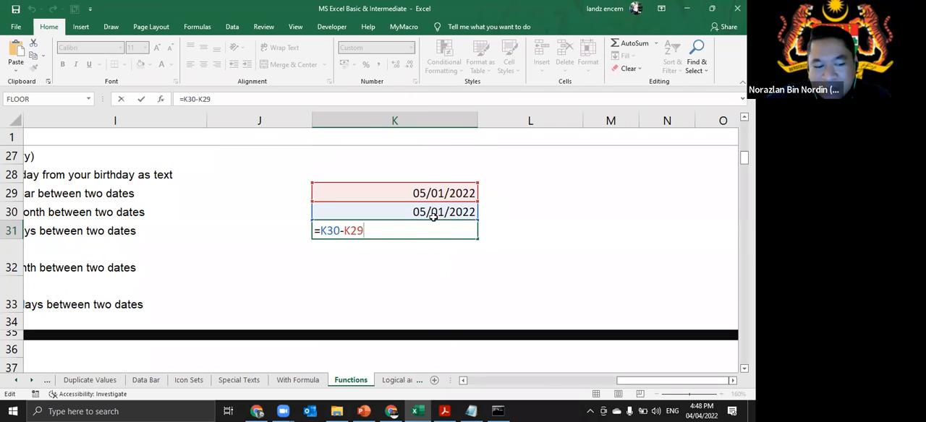
pyautogui.press('Escape')
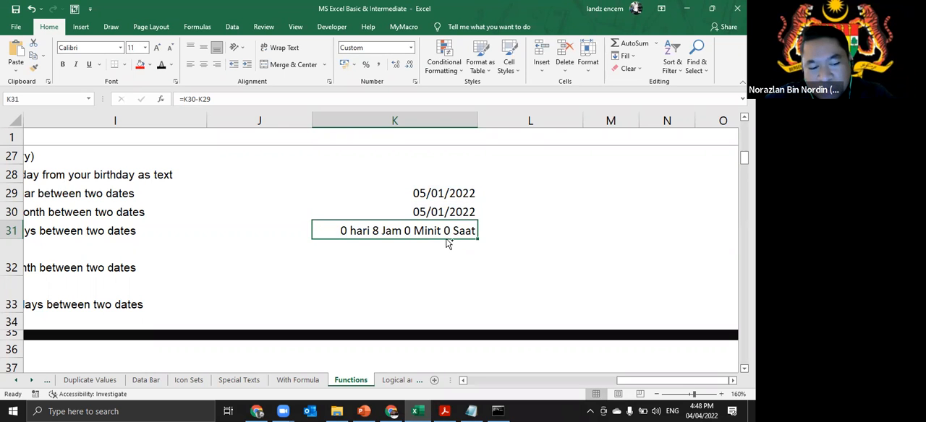
pyautogui.hotkey('ctrl', '1')
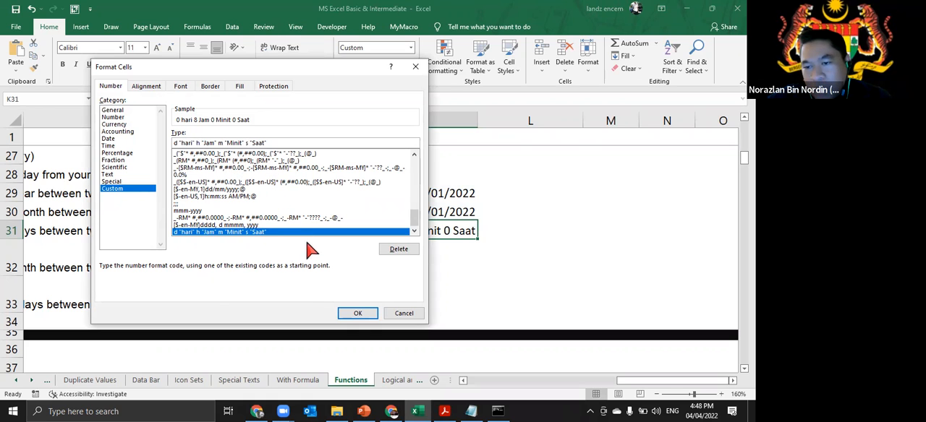
pyautogui.click(413, 313)
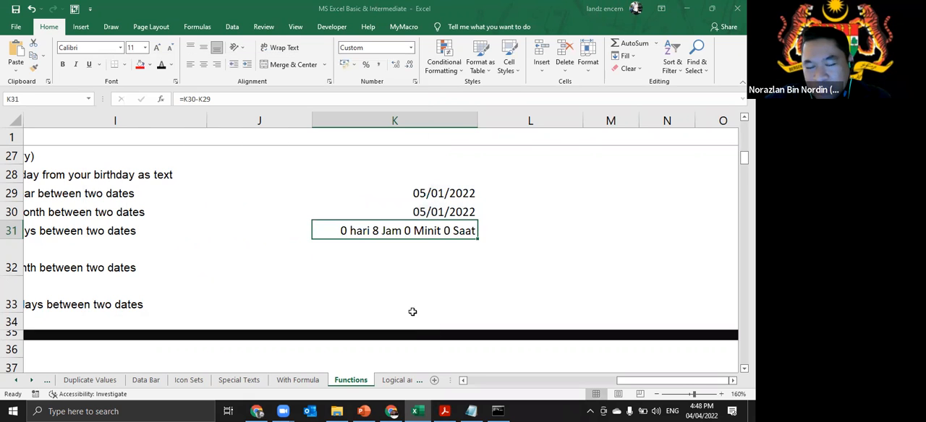
# - Change the time in K29 to 8:10:00 AM, keeping its date
pyautogui.doubleClick(453, 194)
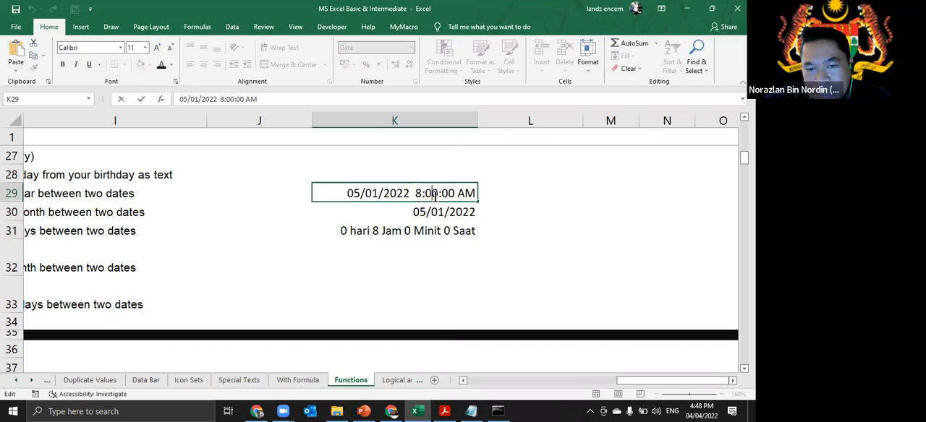
pyautogui.press('BackSpace')
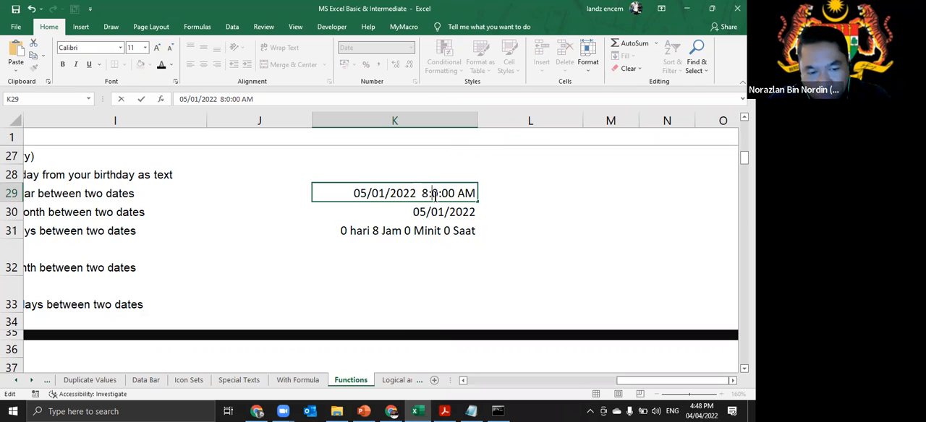
pyautogui.write('1')
pyautogui.press('Return')
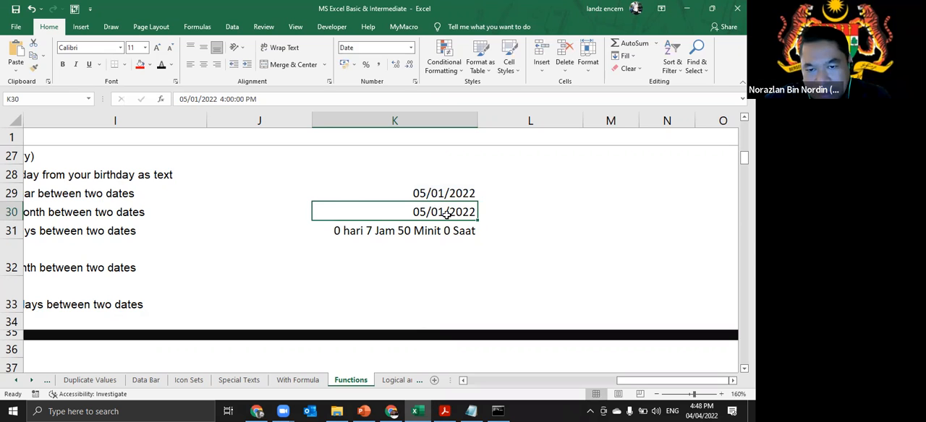
# - Change the time in K30 to 4:45:00 PM, keeping its date
pyautogui.doubleClick(445, 215)
pyautogui.click(398, 212)
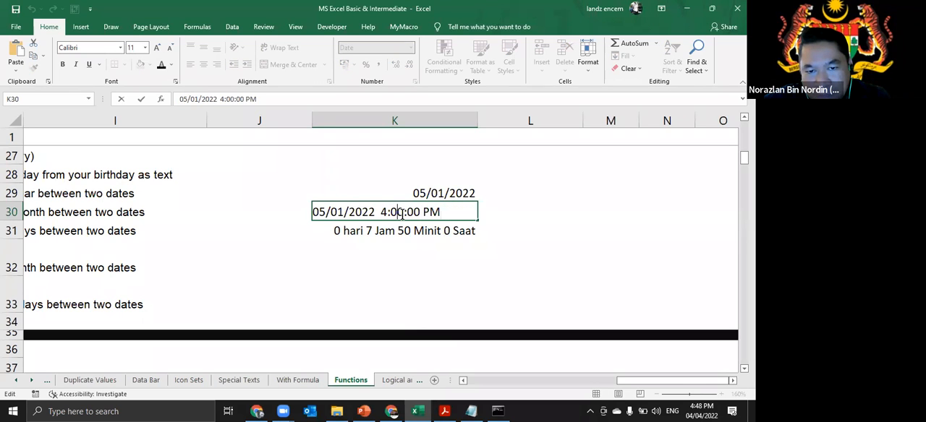
pyautogui.press('BackSpace')
pyautogui.write('45')
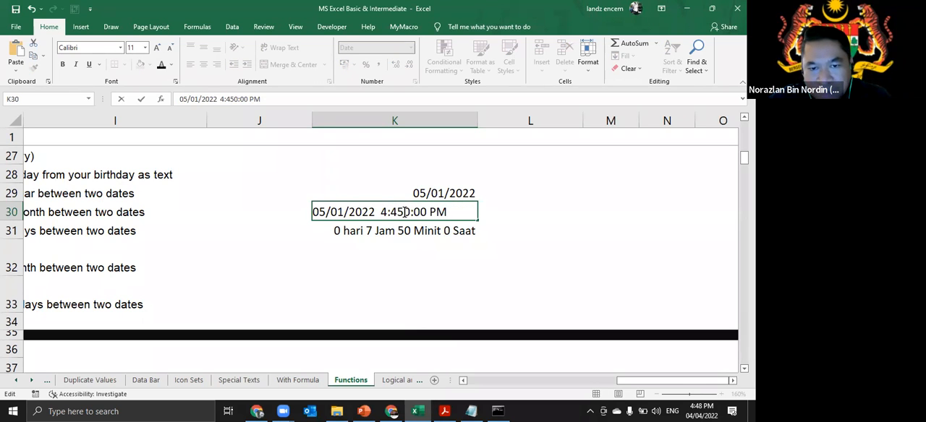
pyautogui.press('Delete')
pyautogui.press('Return')
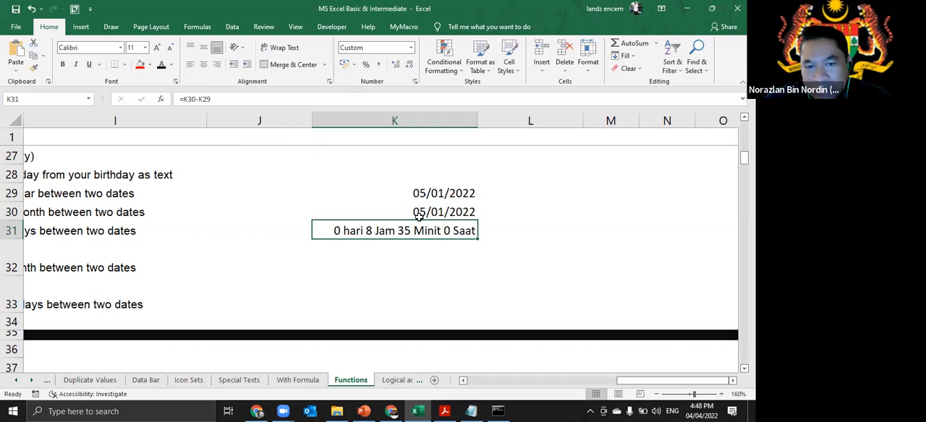
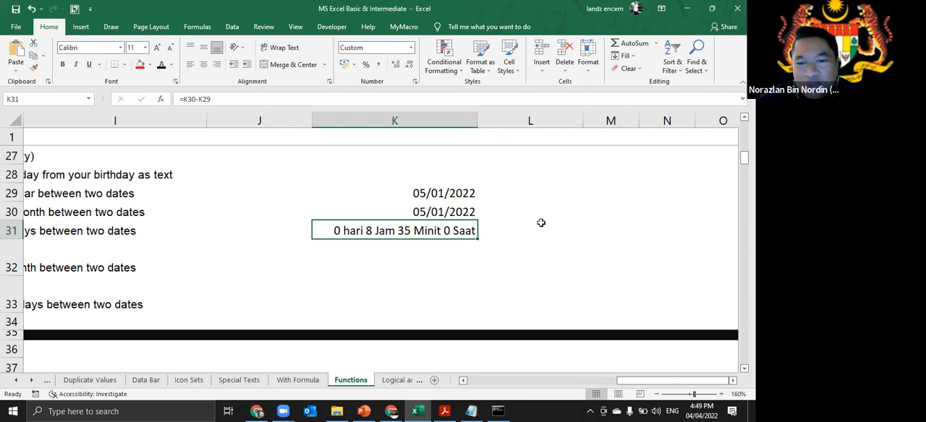
# - Remove the dates from K29 and K30, leaving only the times 8:10:00 AM and 4:45:00 PM
pyautogui.doubleClick(442, 194)
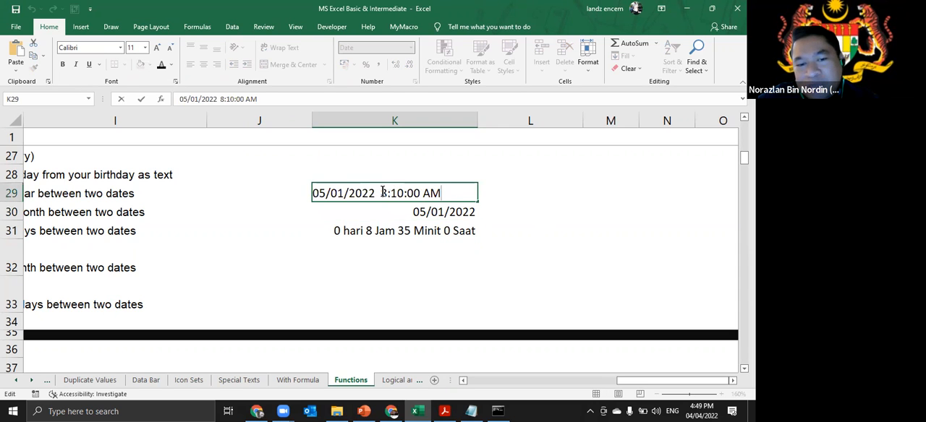
pyautogui.moveTo(380, 193); pyautogui.dragTo(271, 193)
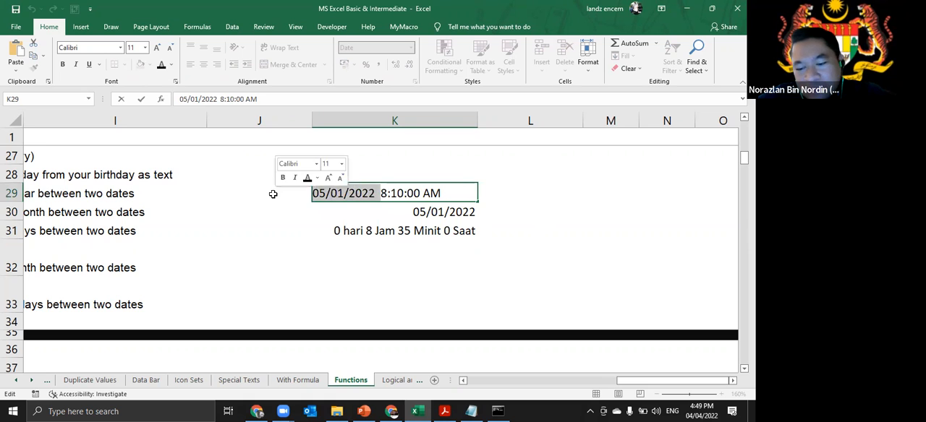
pyautogui.press('BackSpace')
pyautogui.click(448, 212)
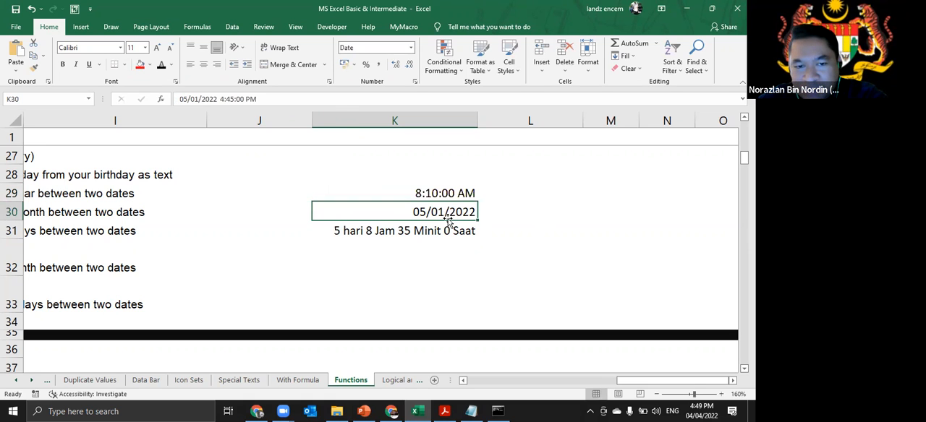
pyautogui.doubleClick(444, 211)
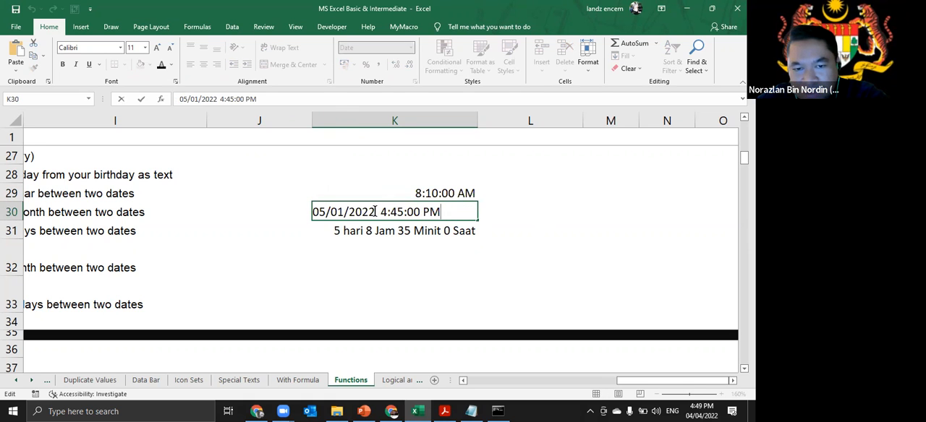
pyautogui.moveTo(378, 212); pyautogui.dragTo(275, 207)
pyautogui.press('BackSpace')
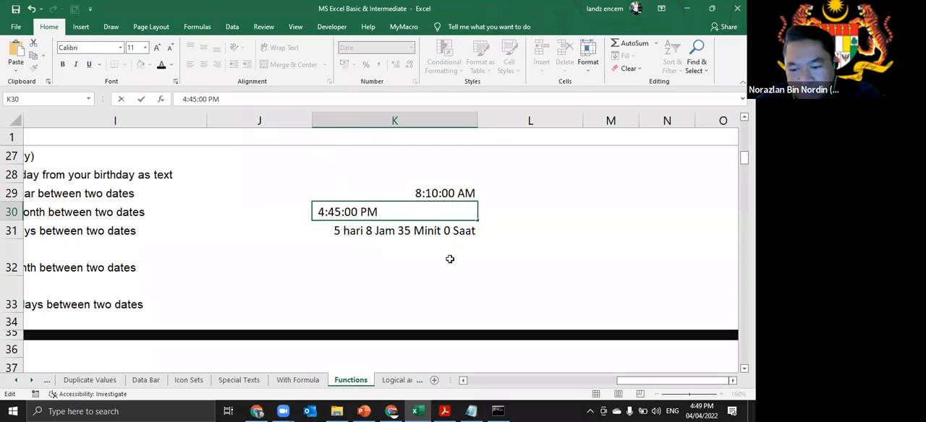
pyautogui.press('Return')
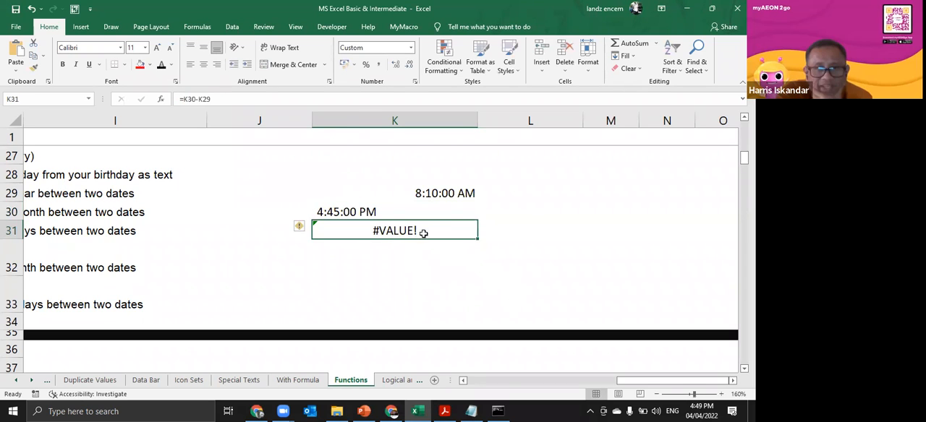
pyautogui.click(416, 212)
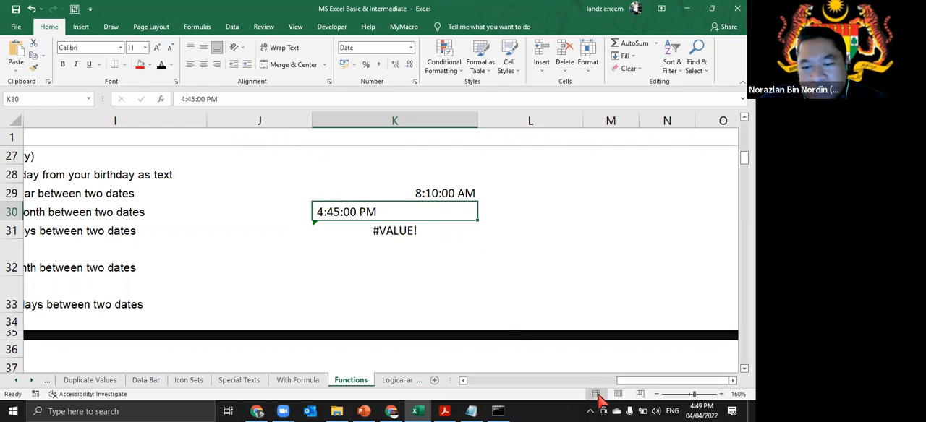
# - Append the time 5:00:PM to the birthday in C27 of the Date & Time table
pyautogui.moveTo(622, 384); pyautogui.dragTo(475, 387)
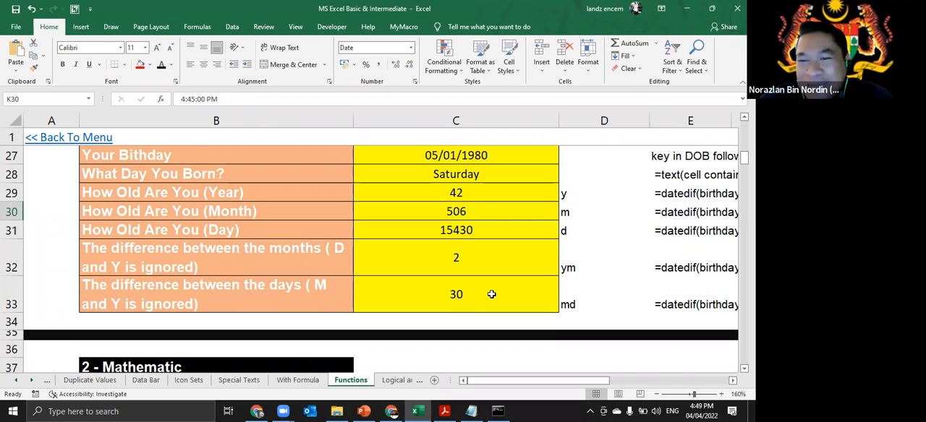
pyautogui.scroll(2, 492, 294)
pyautogui.scroll(-1, 489, 295)
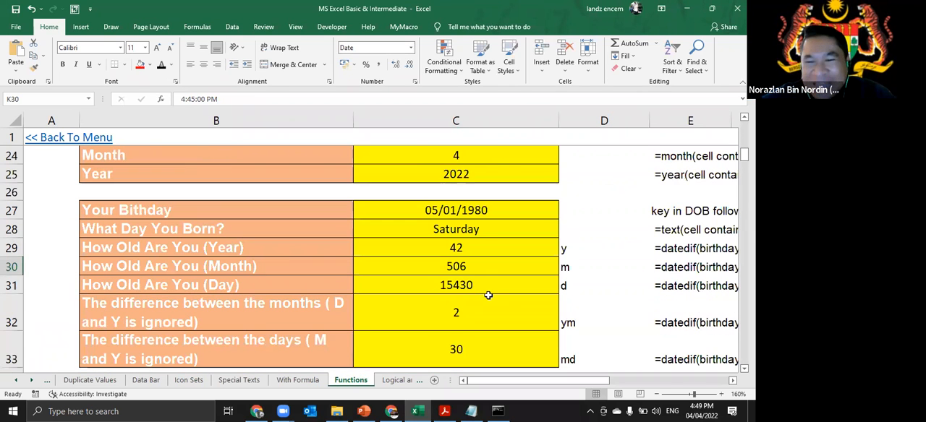
pyautogui.doubleClick(504, 212)
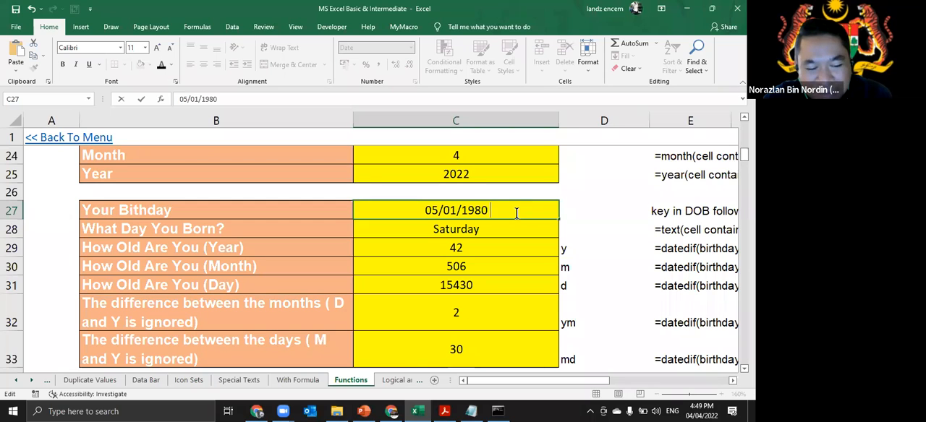
pyautogui.write('5:0')
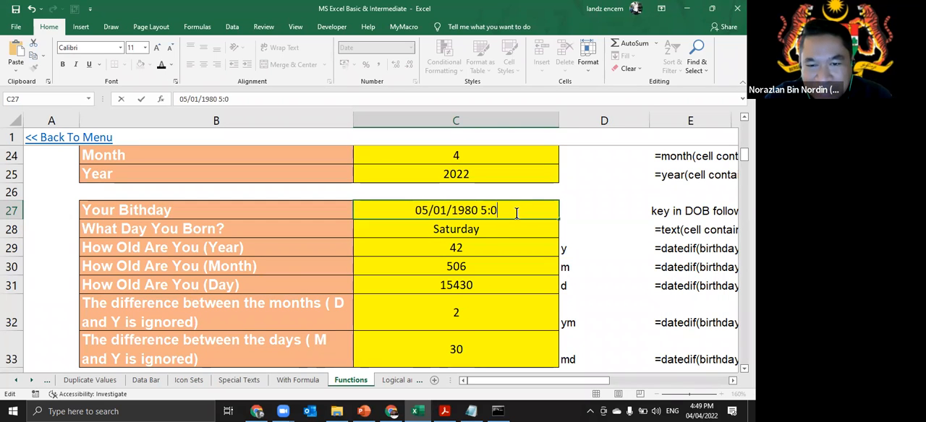
pyautogui.write('0:')
pyautogui.write('PM')
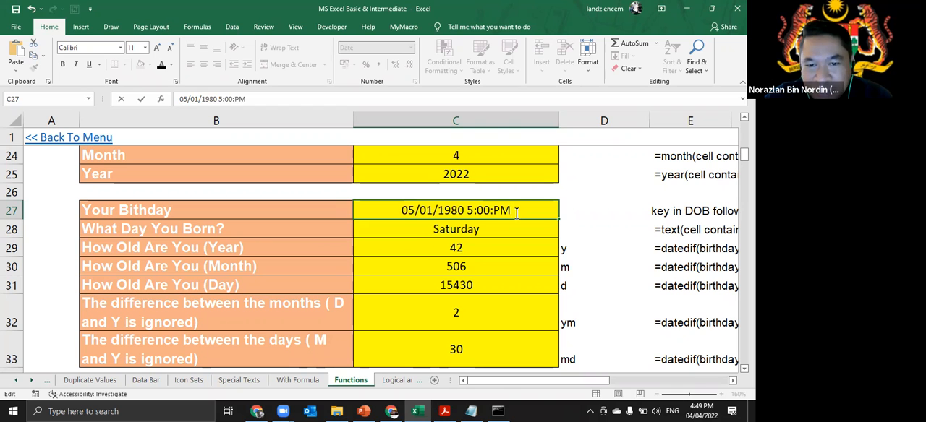
pyautogui.press('Return')
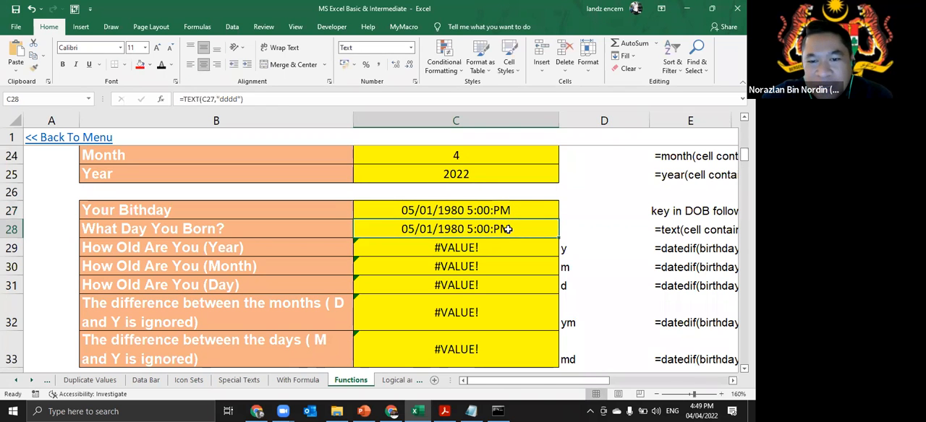
# - Inspect the formula behind the volatile date in C19 without changing it
pyautogui.scroll(2, 506, 238)
pyautogui.click(510, 178)
pyautogui.doubleClick(510, 178)
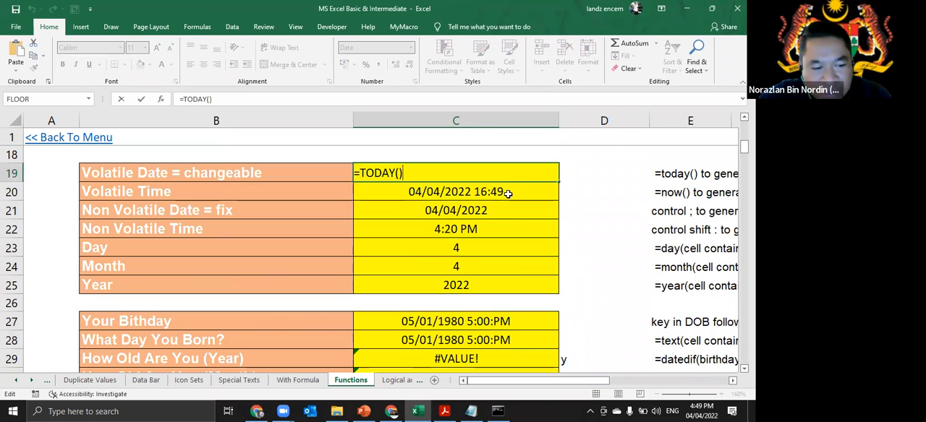
pyautogui.press('Return')
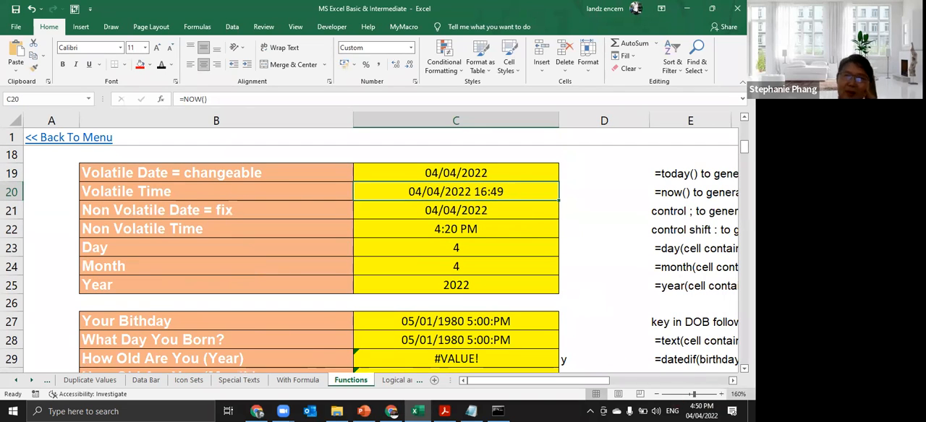
# - Enter the formula =C20=C27 in C17 beside the Date & Time heading
pyautogui.hscroll(1, 473, 265)
pyautogui.scroll(2, 458, 221)
pyautogui.click(438, 234)
pyautogui.scroll(-3, 447, 275)
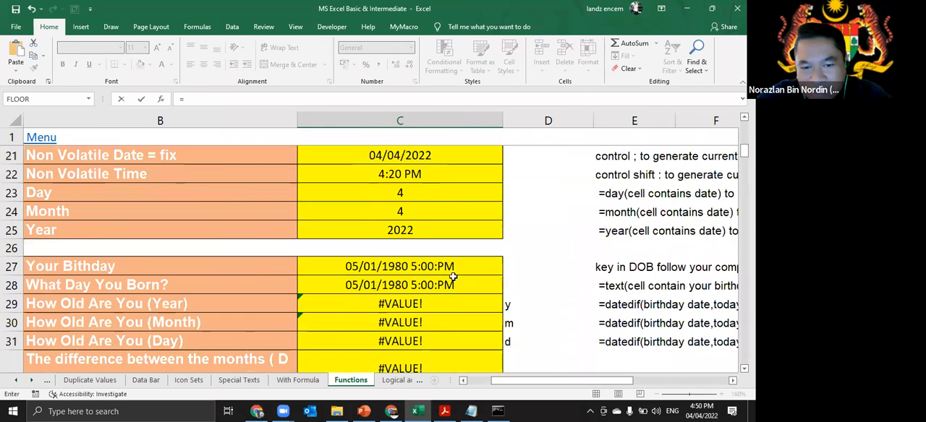
pyautogui.scroll(2, 451, 275)
pyautogui.click(452, 240)
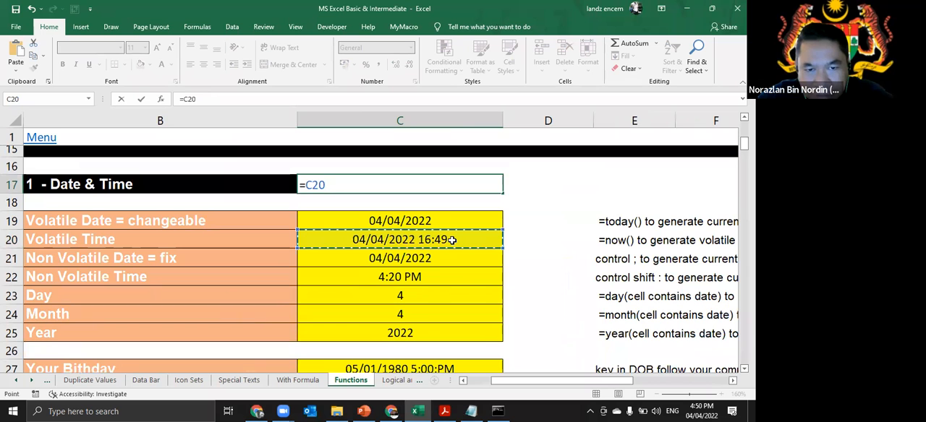
pyautogui.write('=')
pyautogui.scroll(-3, 452, 239)
pyautogui.click(456, 211)
pyautogui.hotkey('ctrl', 'Return')
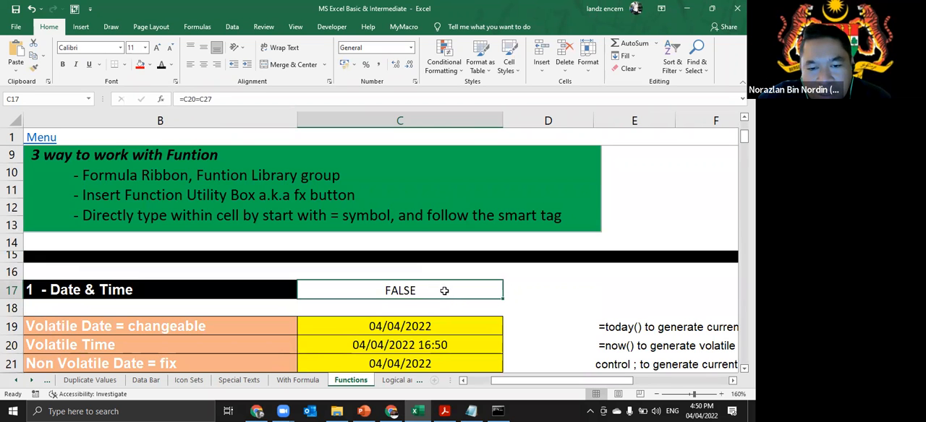
# - Replace the formula in C17 with =C20-C27 to subtract the birthday from the volatile date and time
pyautogui.write('=')
pyautogui.scroll(-2, 443, 292)
pyautogui.click(447, 243)
pyautogui.write('-')
pyautogui.scroll(-2, 448, 253)
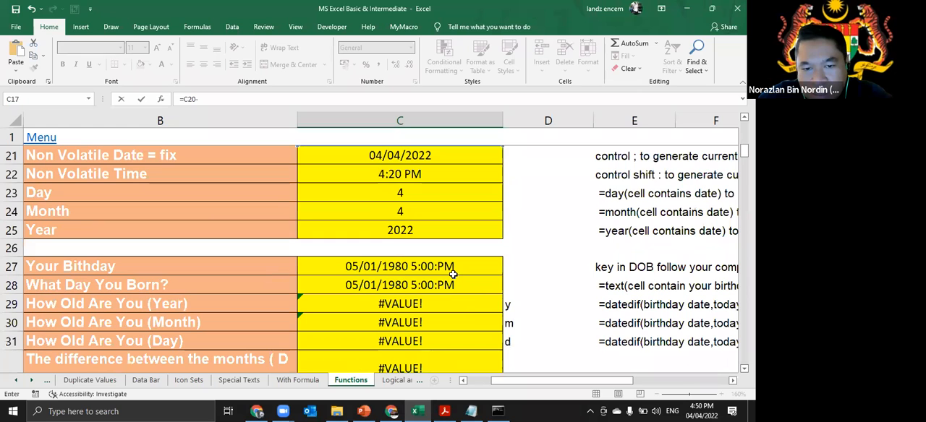
pyautogui.click(452, 285)
pyautogui.click(468, 266)
pyautogui.scroll(1, 475, 271)
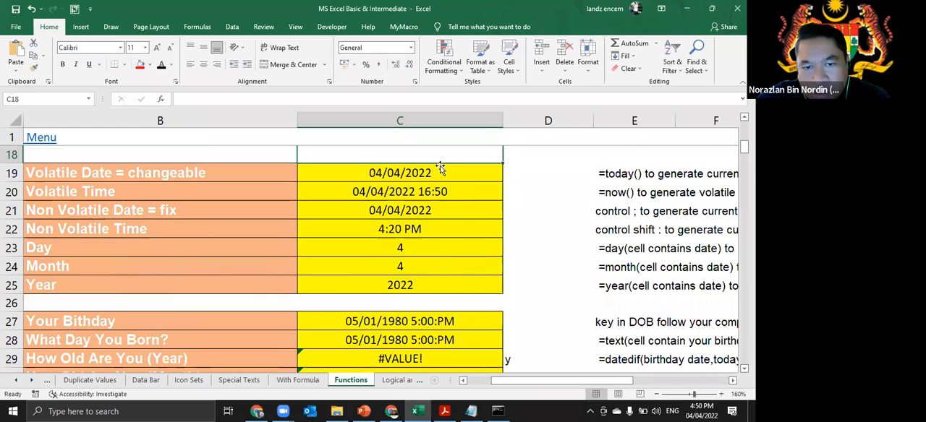
pyautogui.press('Return')
pyautogui.scroll(3, 455, 231)
pyautogui.click(433, 290)
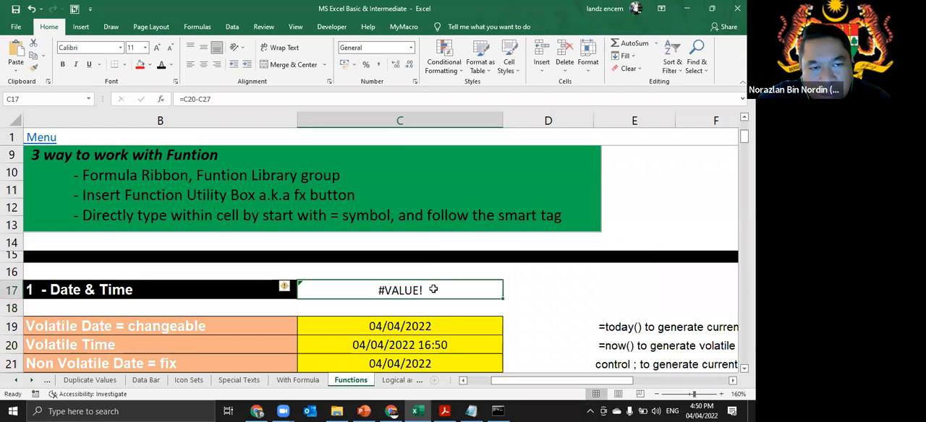
# - Correct the time in the birthday cell C27 to 5:00:00, keeping its date
pyautogui.scroll(-3, 438, 293)
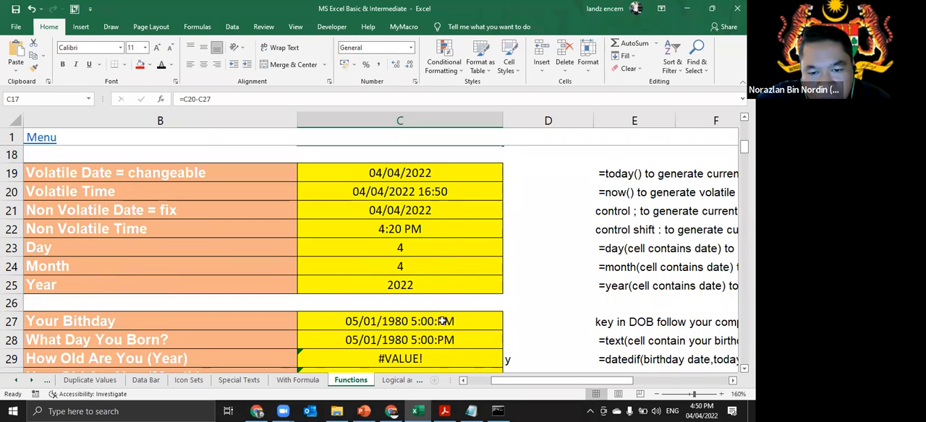
pyautogui.doubleClick(448, 320)
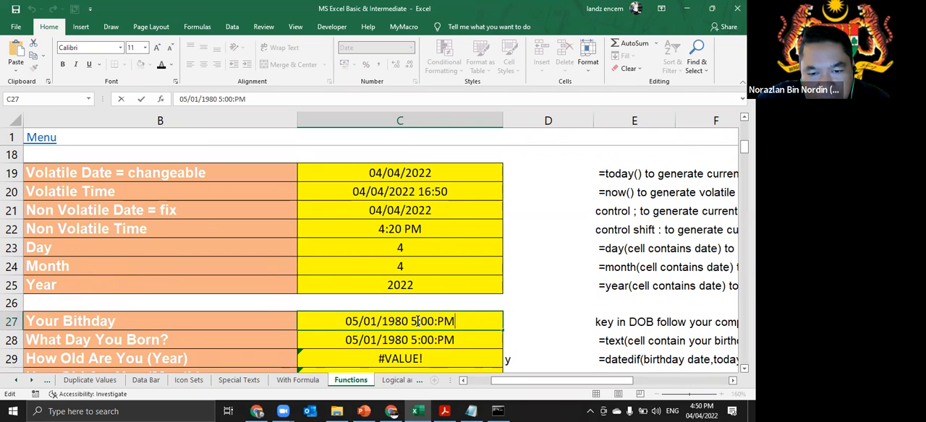
pyautogui.press('BackSpace')
pyautogui.press('BackSpace')
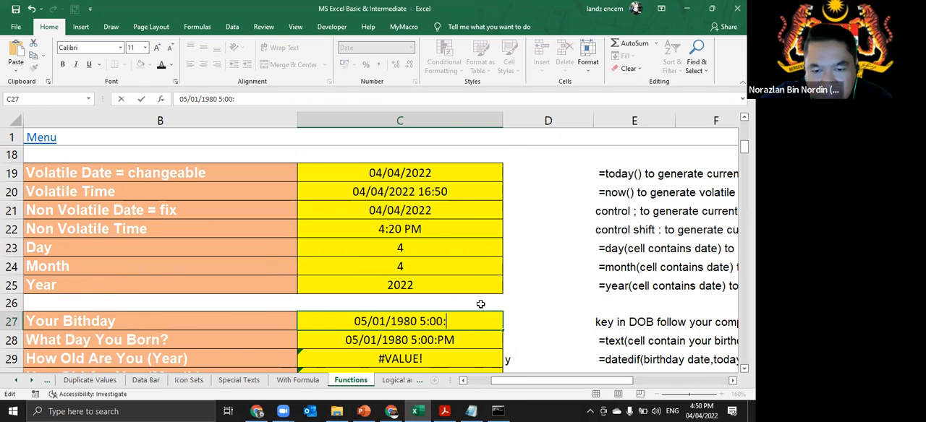
pyautogui.write('00')
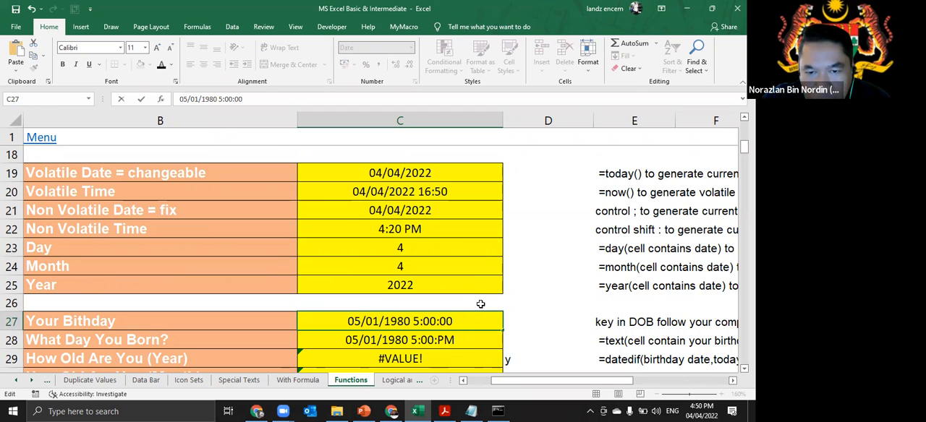
pyautogui.press('Return')
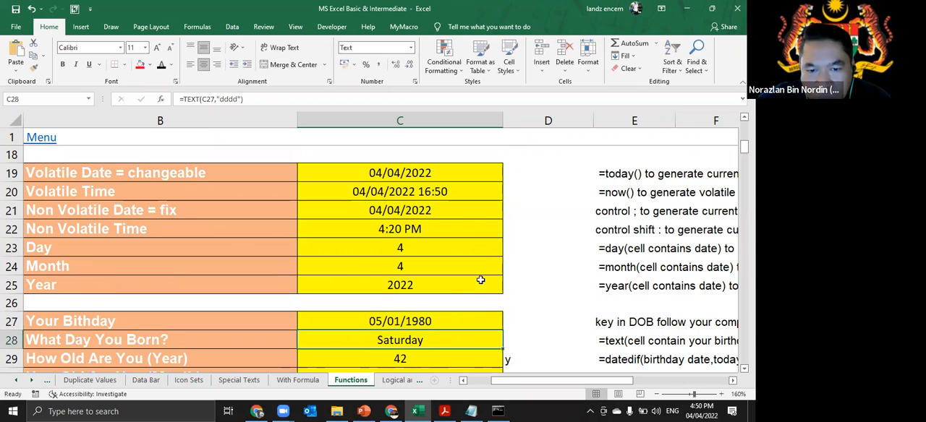
# - Apply the custom number format d "hari" h "Jam" m "Minit" s "Saat" to the difference in C17
pyautogui.click(450, 316)
pyautogui.click(458, 192)
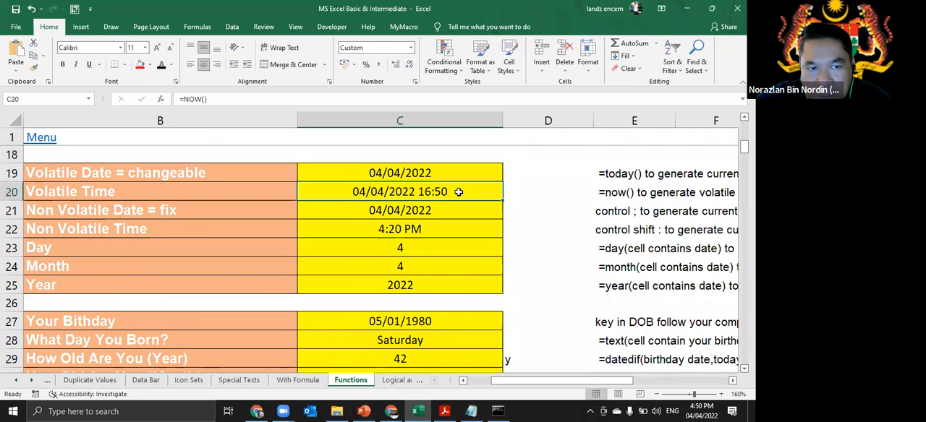
pyautogui.scroll(3, 509, 238)
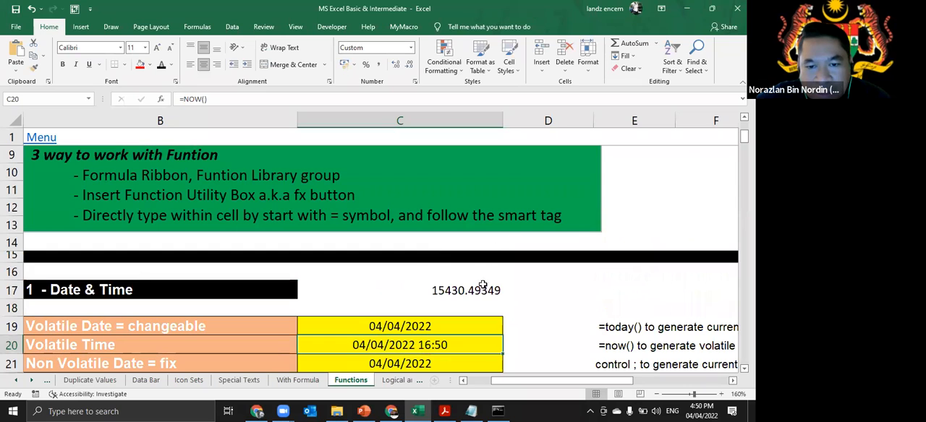
pyautogui.click(482, 291)
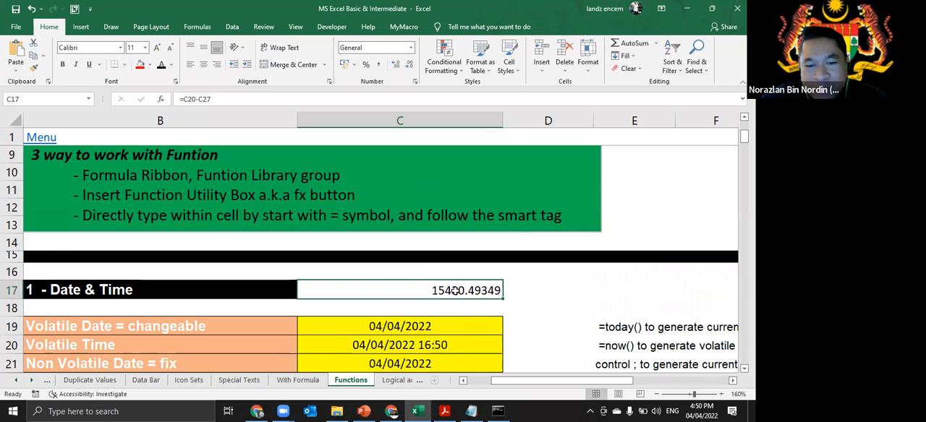
pyautogui.hotkey('ctrl', '1')
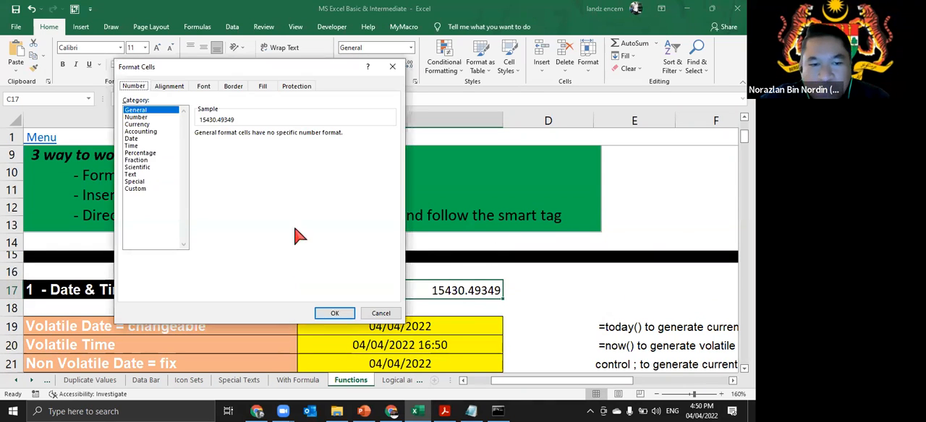
pyautogui.click(145, 189)
pyautogui.doubleClick(230, 143)
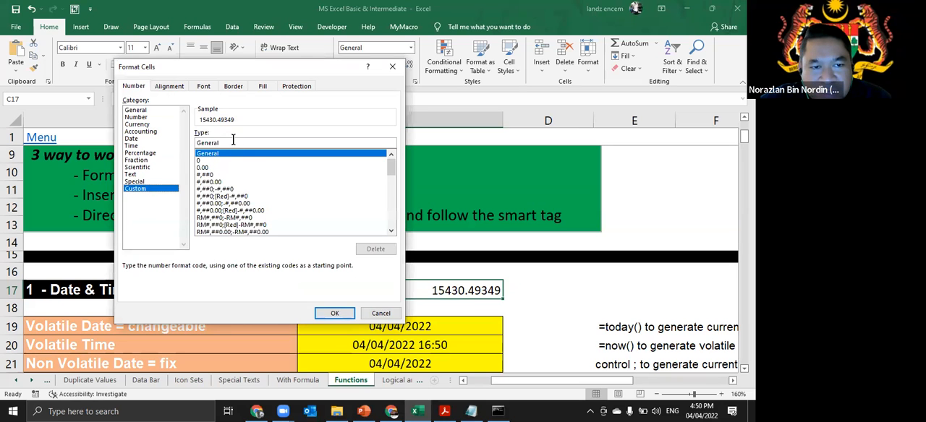
pyautogui.write('d')
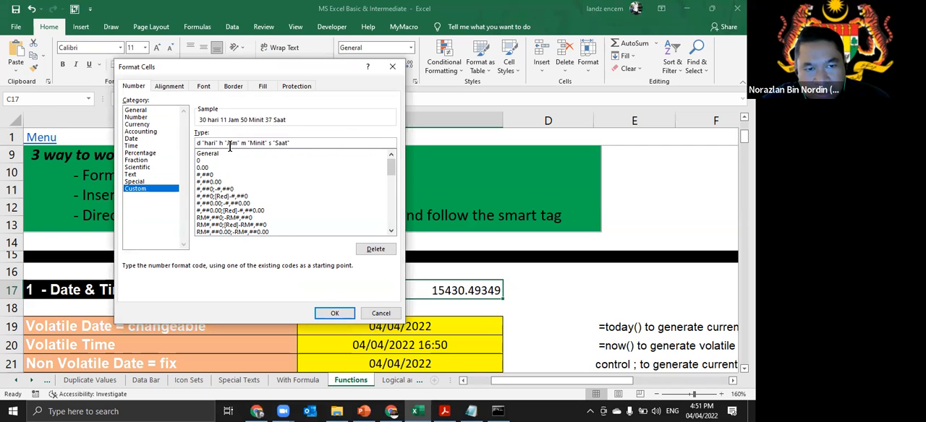
pyautogui.click(331, 311)
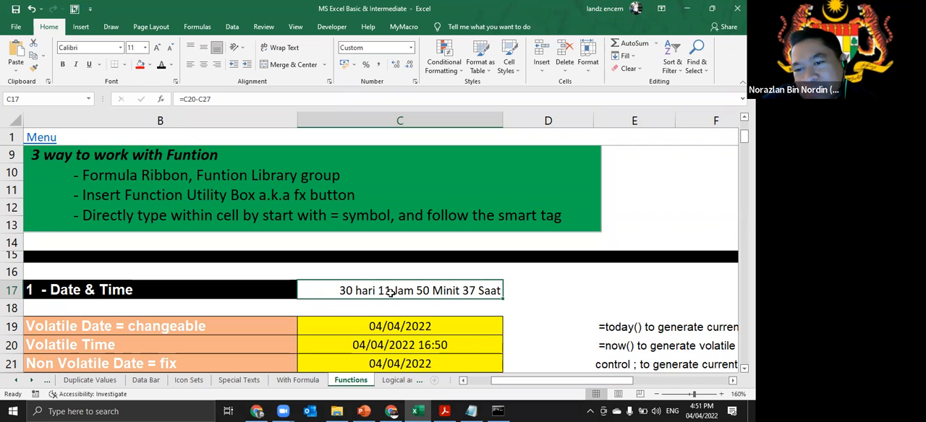
pyautogui.scroll(-1, 396, 304)
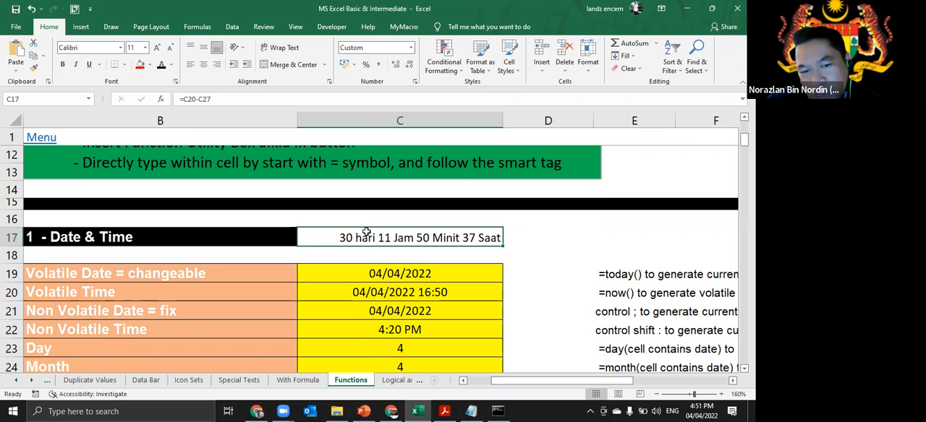
pyautogui.scroll(-1, 407, 320)
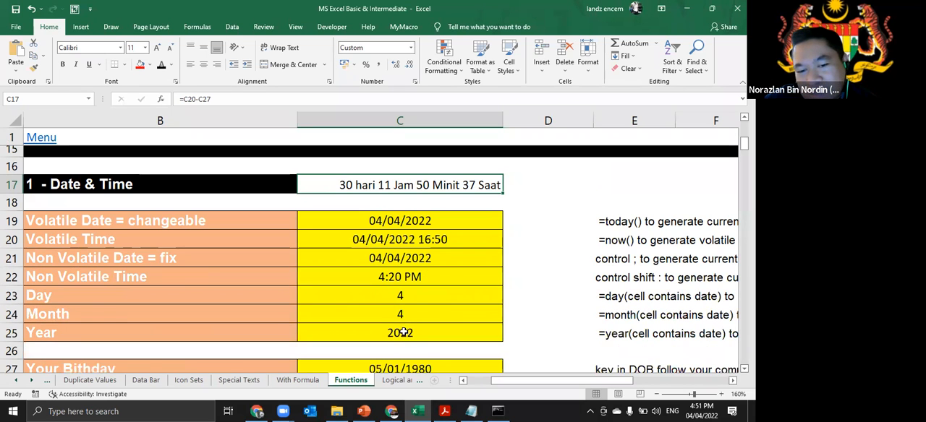
# - Review the Date & Time and birthday answers and the custom number format of the difference in C17
pyautogui.scroll(-1, 403, 332)
pyautogui.scroll(-1, 416, 325)
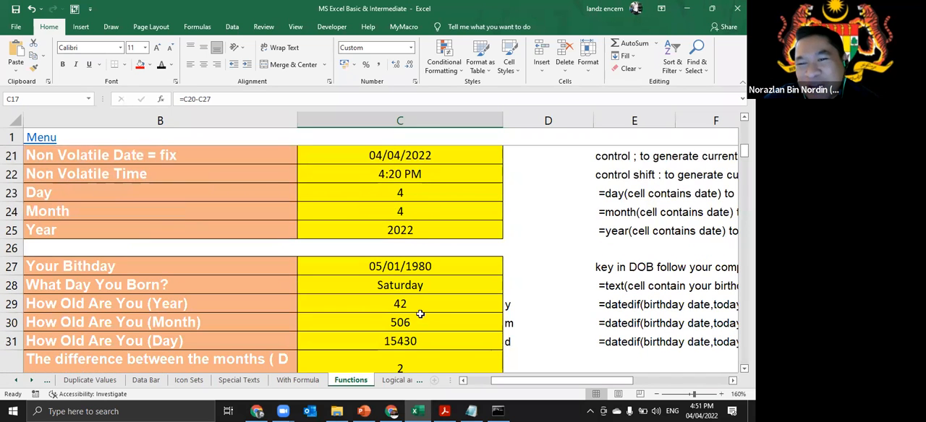
pyautogui.scroll(2, 420, 312)
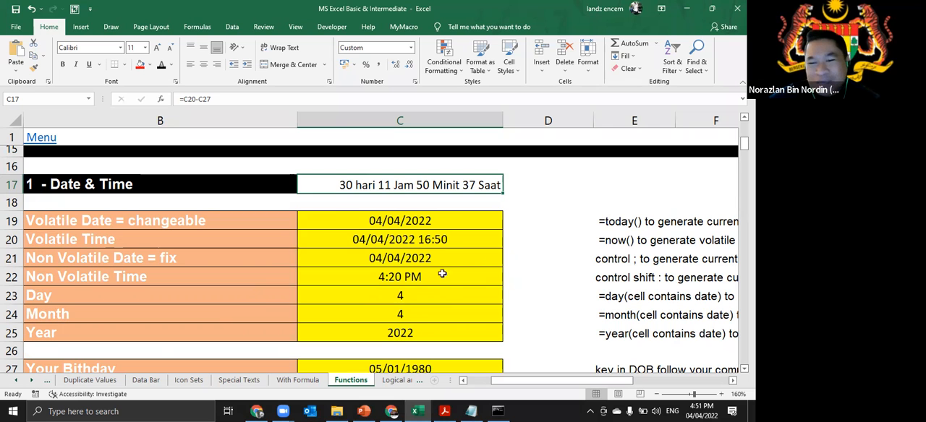
pyautogui.scroll(-2, 429, 337)
pyautogui.scroll(3, 423, 279)
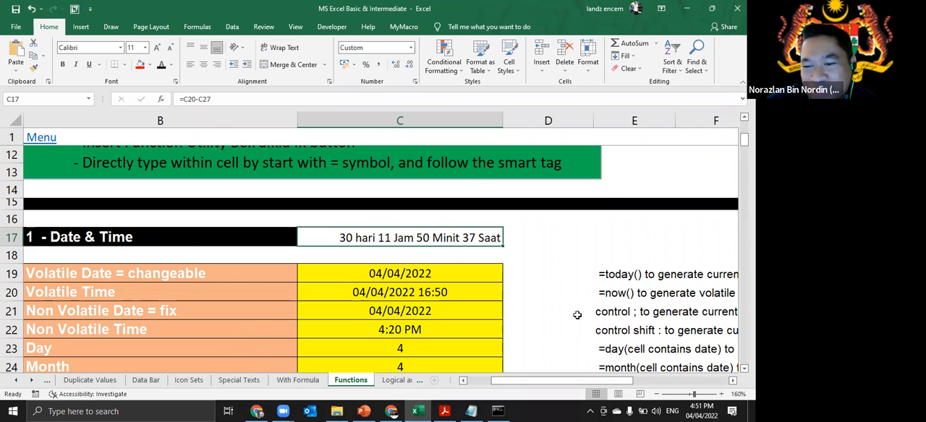
pyautogui.moveTo(534, 388)
pyautogui.mouseDown()
pyautogui.moveTo(593, 387)
pyautogui.moveTo(531, 387)
pyautogui.mouseUp()
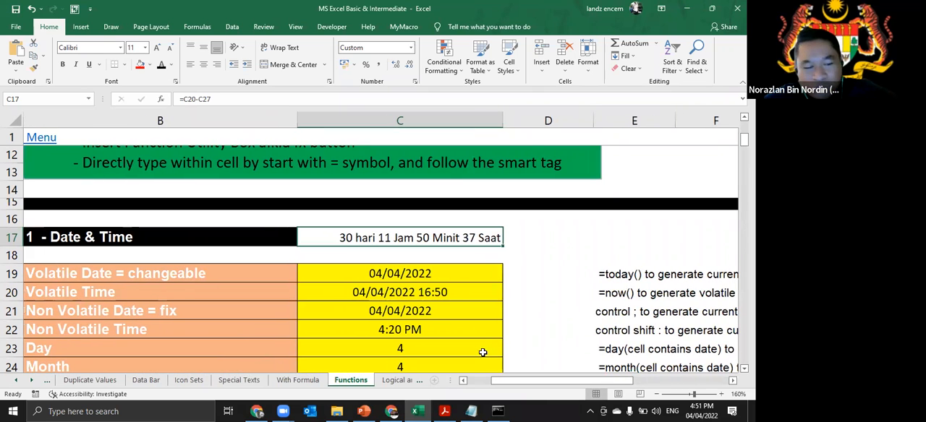
pyautogui.hotkey('ctrl', '1')
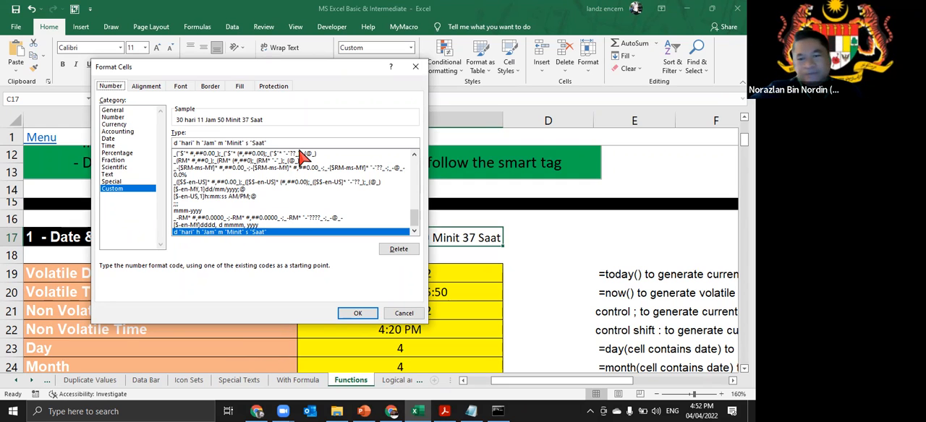
pyautogui.click(400, 314)
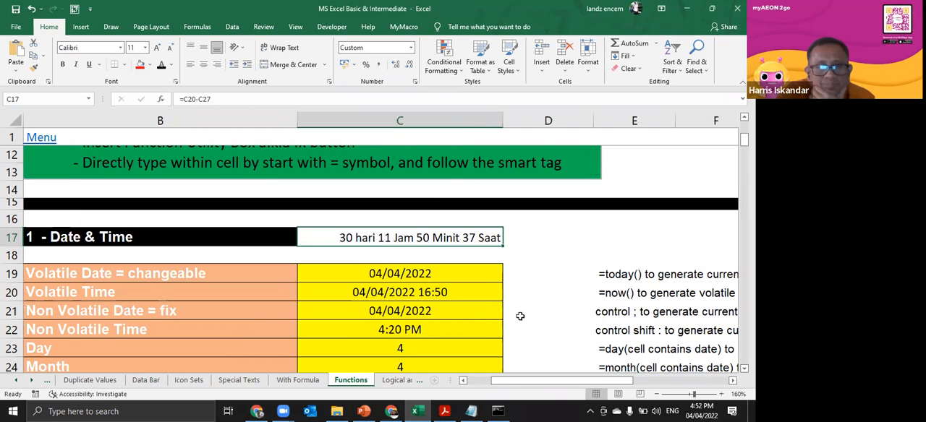
# - Return to the Menu sheet through the link at the start of the Functions sheet
pyautogui.click(520, 316)
pyautogui.moveTo(544, 382); pyautogui.dragTo(517, 381)
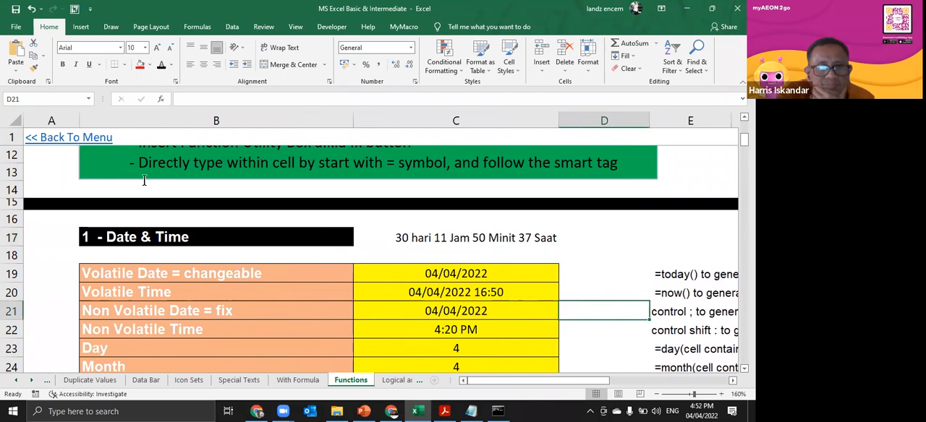
pyautogui.scroll(-6, 95, 187)
pyautogui.scroll(7, 95, 187)
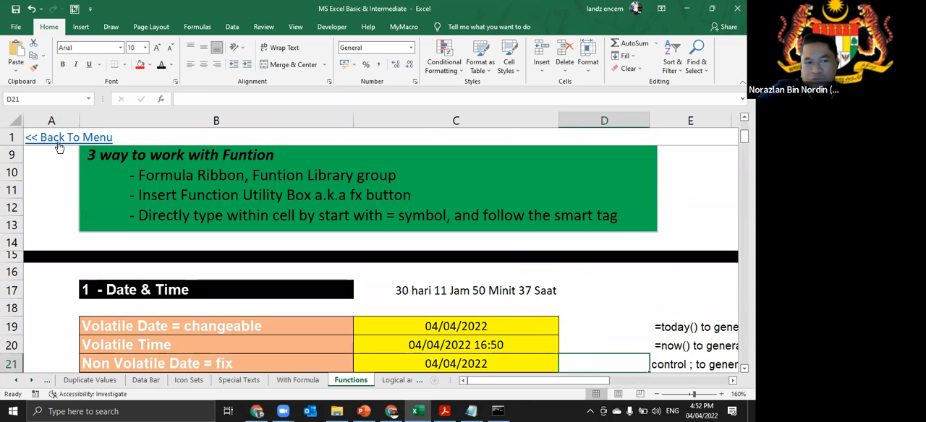
pyautogui.click(58, 139)
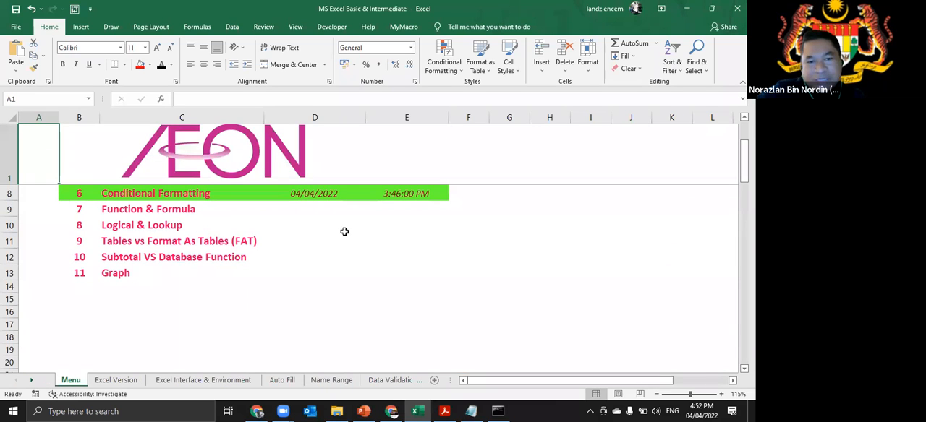
# - Stamp the current date in D9 and current time in E9 for Function & Formula, and save the workbook
pyautogui.click(327, 216)
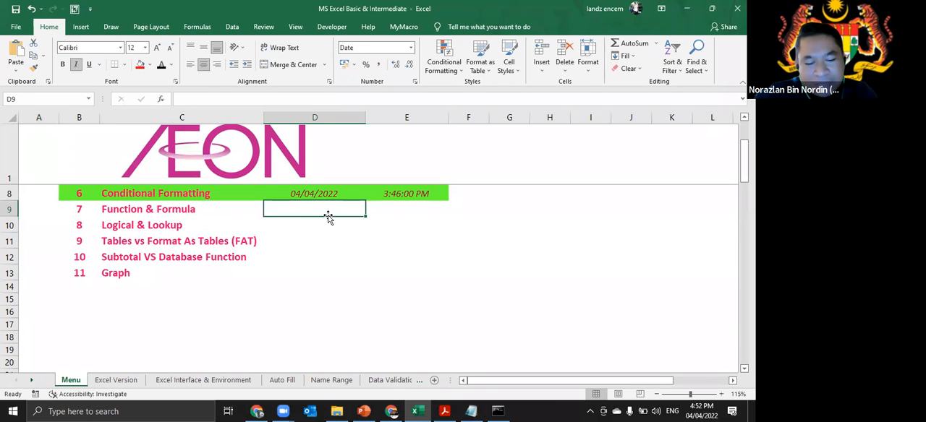
pyautogui.hotkey('ctrl', ';')
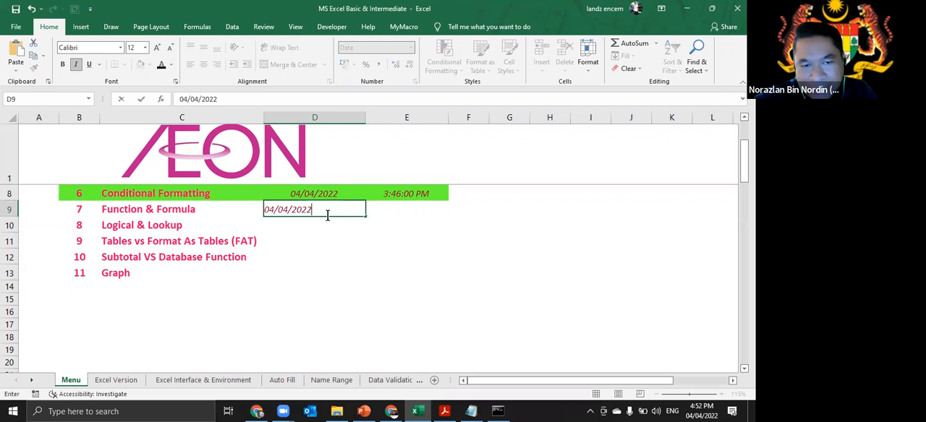
pyautogui.press('Tab')
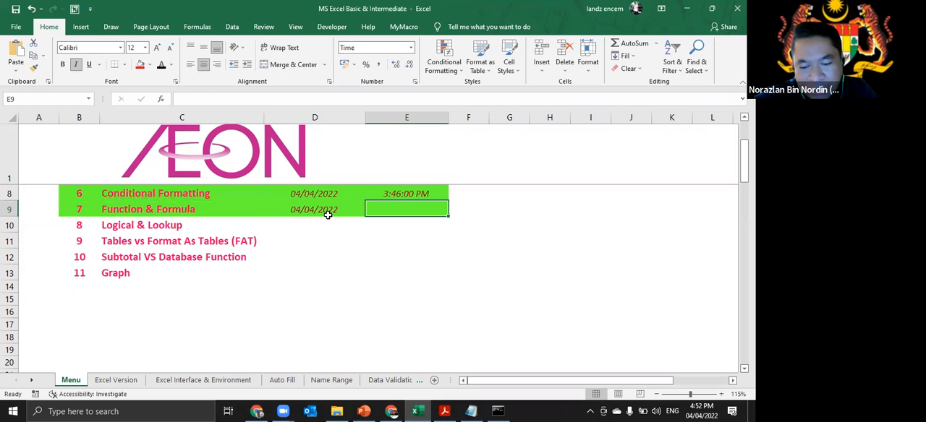
pyautogui.hotkey('ctrl', 'shift', ';')
pyautogui.press('Return')
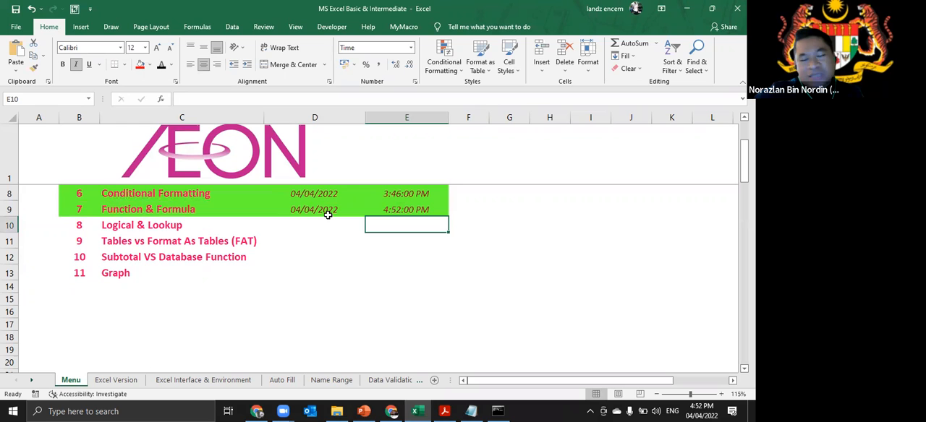
pyautogui.click(16, 9)
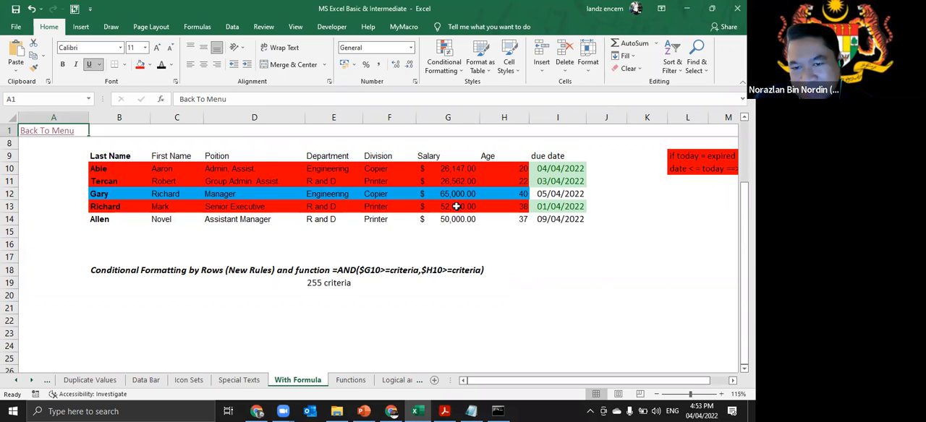
# - Delete all conditional formatting rules from the employee table B10:I14 on the With Formula sheet
pyautogui.click(108, 170)
pyautogui.moveTo(293, 189); pyautogui.dragTo(564, 219)
pyautogui.click(444, 65)
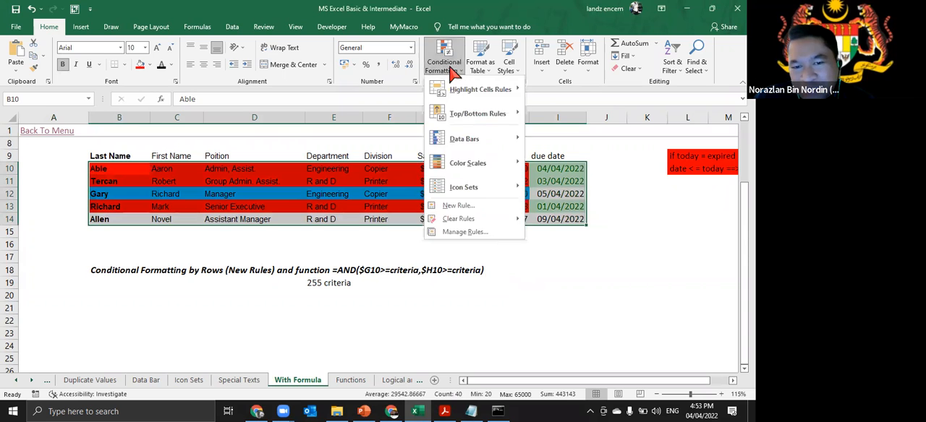
pyautogui.click(485, 230)
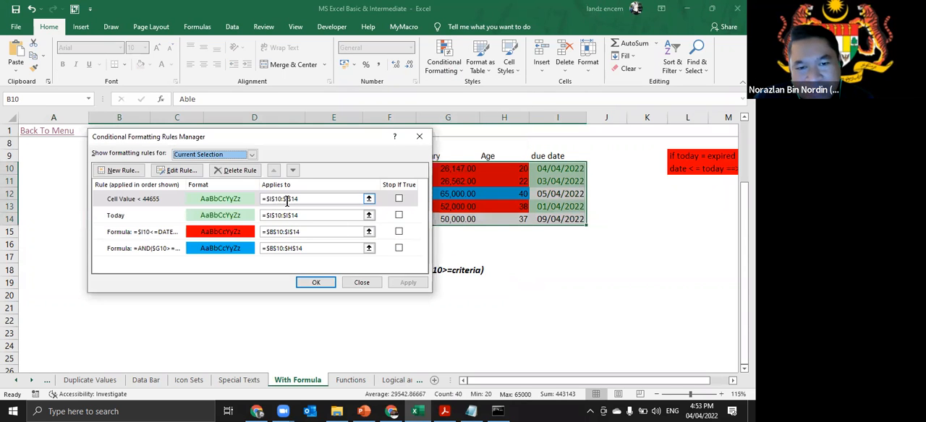
pyautogui.click(243, 174)
pyautogui.click(244, 174)
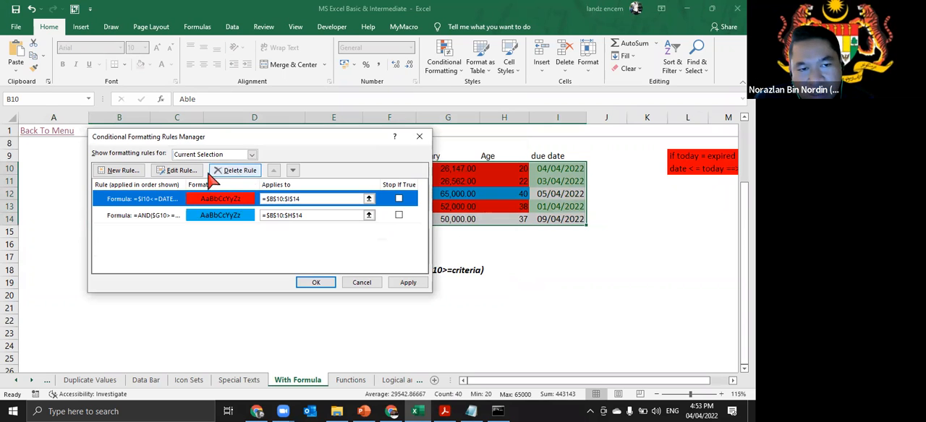
pyautogui.click(240, 174)
pyautogui.click(241, 174)
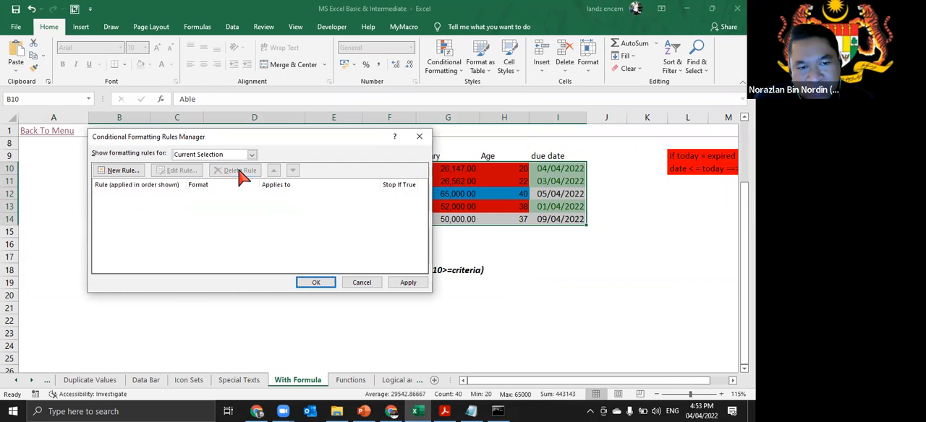
pyautogui.click(407, 283)
pyautogui.click(316, 283)
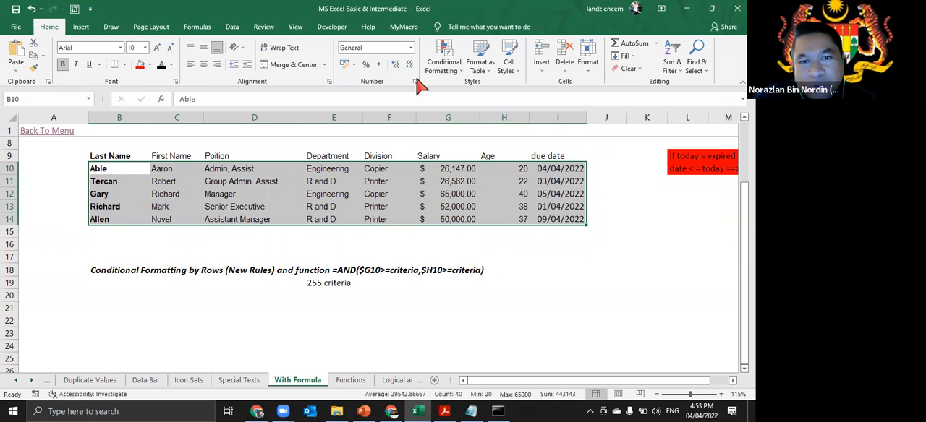
# - Set up a new formula-based conditional formatting rule with a red fill for the employee table
pyautogui.click(443, 59)
pyautogui.click(459, 206)
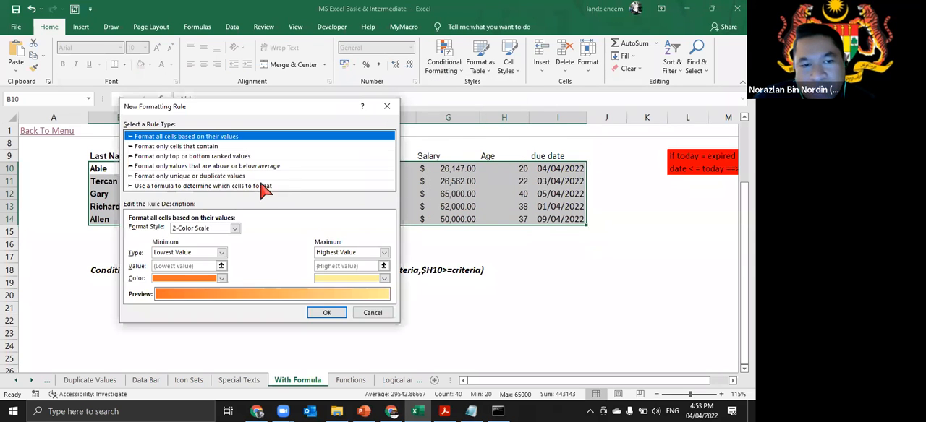
pyautogui.click(246, 186)
pyautogui.click(299, 268)
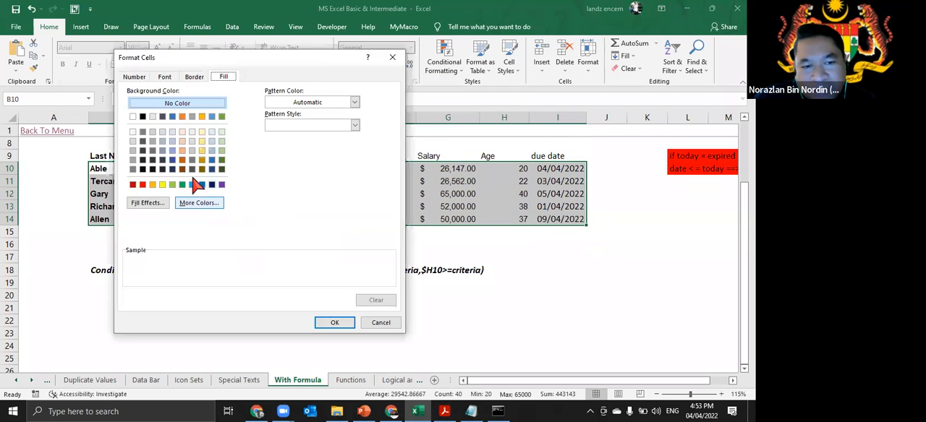
pyautogui.click(143, 185)
pyautogui.click(327, 322)
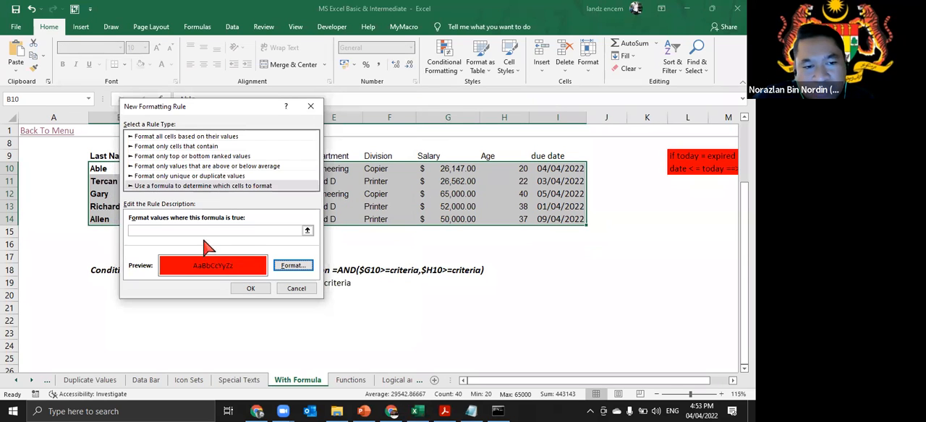
# - Give the red rule the formula =$I10<=datevalue("4/4/2022") and apply it to the table rows
pyautogui.click(565, 172)
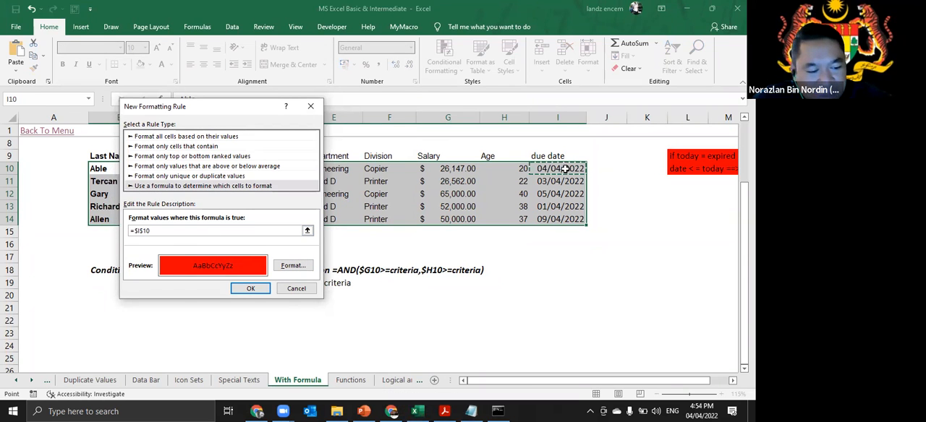
pyautogui.press('F4')
pyautogui.press('F4')
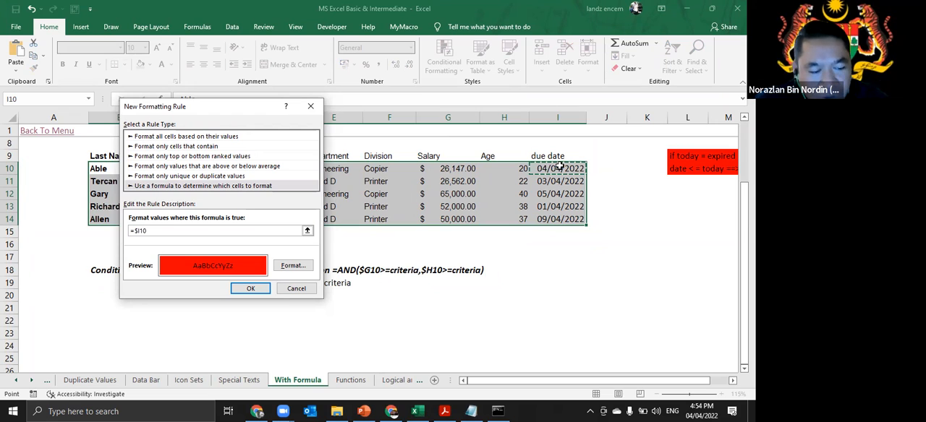
pyautogui.write('<=datevalue')
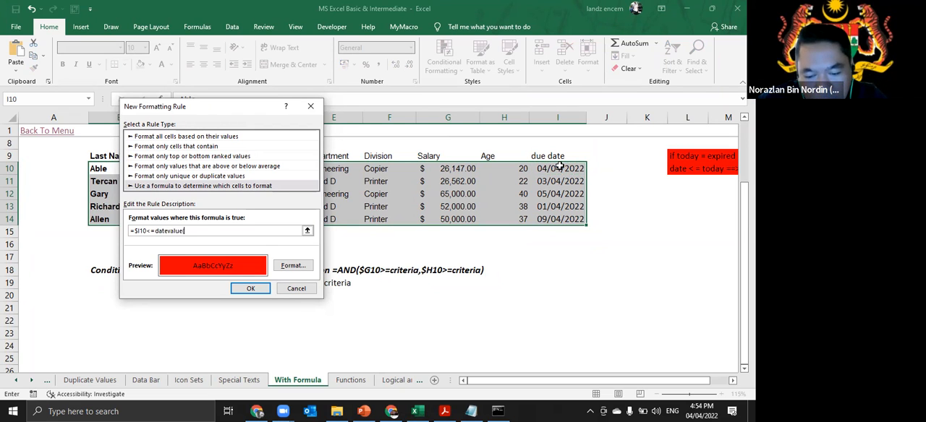
pyautogui.write('("4/4/2022')
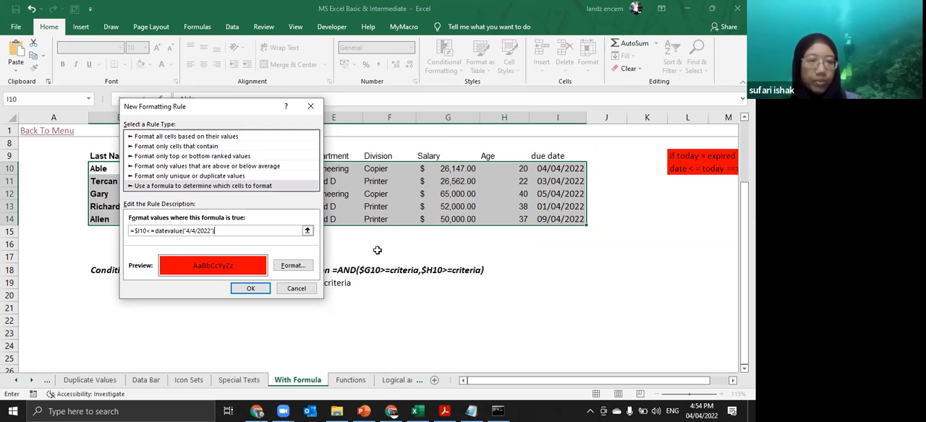
pyautogui.click(253, 290)
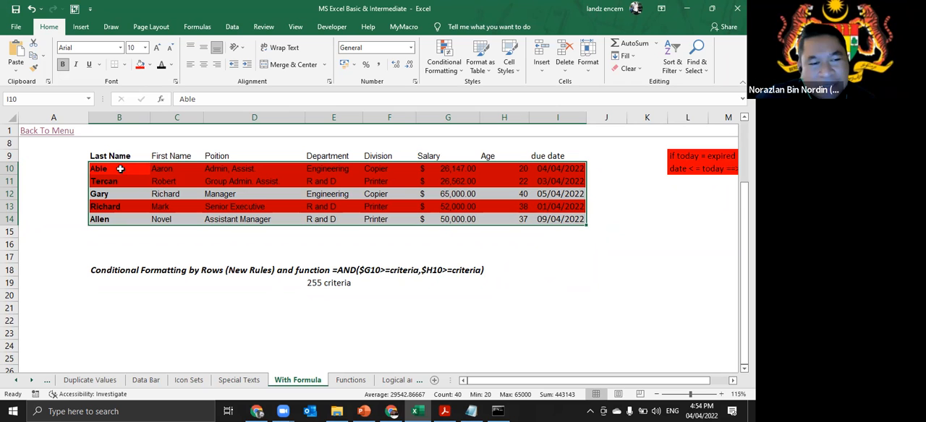
# - Set up another formula-based conditional formatting rule with a yellow fill for the same table
pyautogui.click(447, 65)
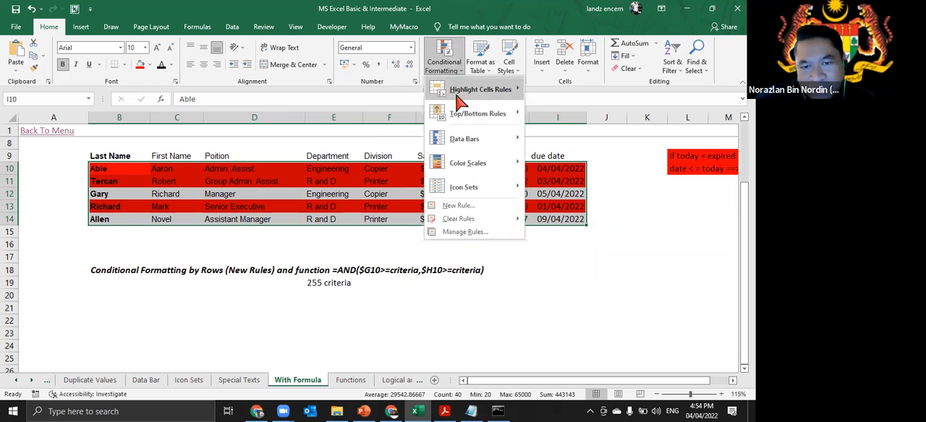
pyautogui.click(467, 206)
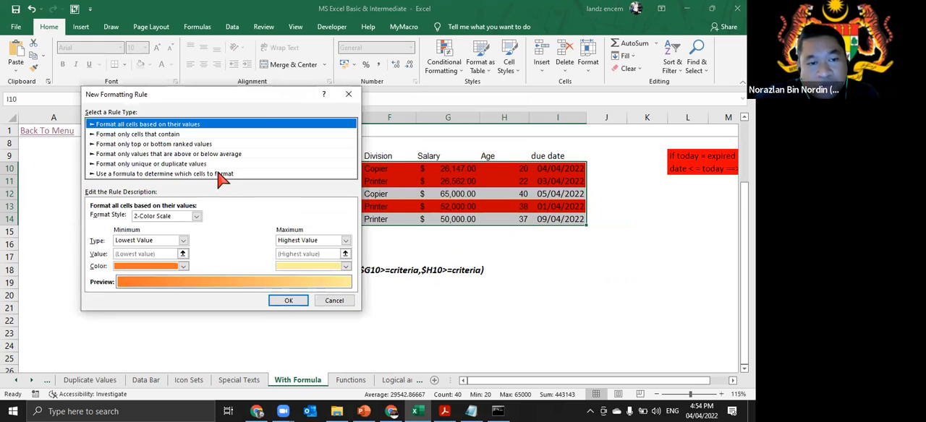
pyautogui.click(217, 174)
pyautogui.click(311, 314)
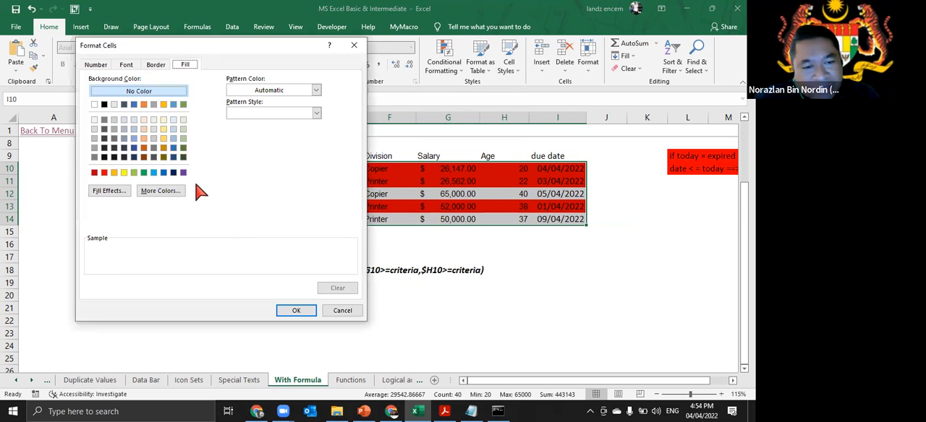
pyautogui.click(124, 173)
pyautogui.click(296, 310)
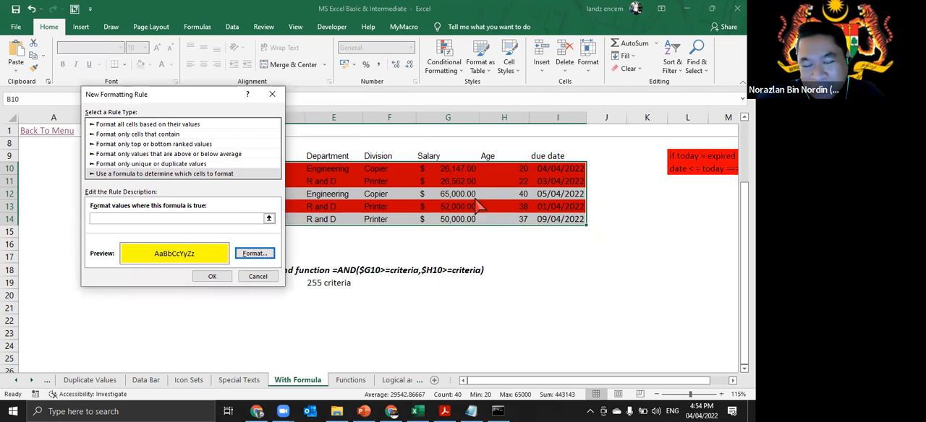
# - Begin the yellow rule's formula as an AND whose first condition is $I10>datevalue("4/4/2022")
pyautogui.click(191, 217)
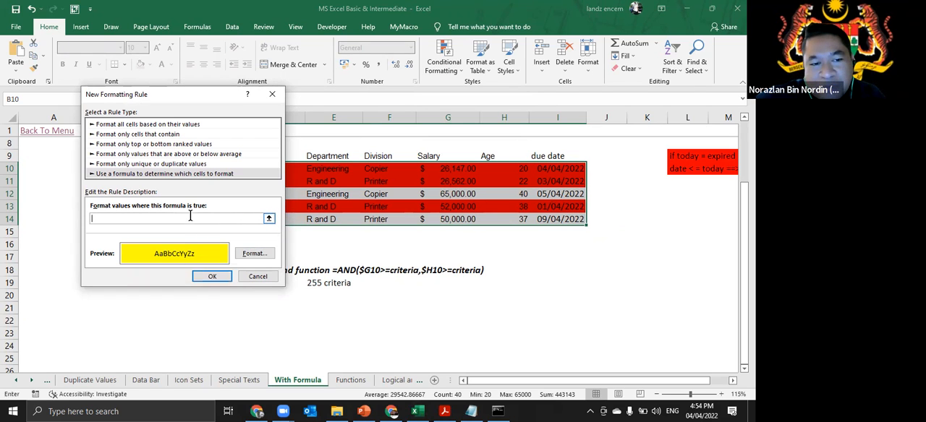
pyautogui.click(562, 172)
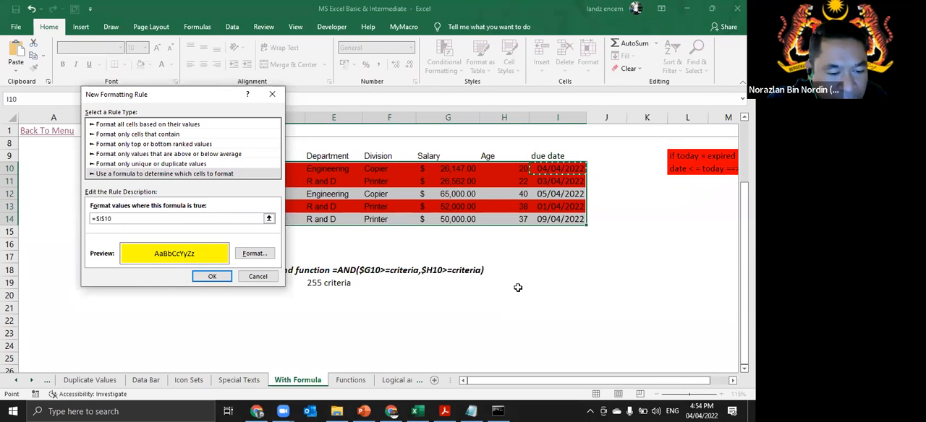
pyautogui.press('F4')
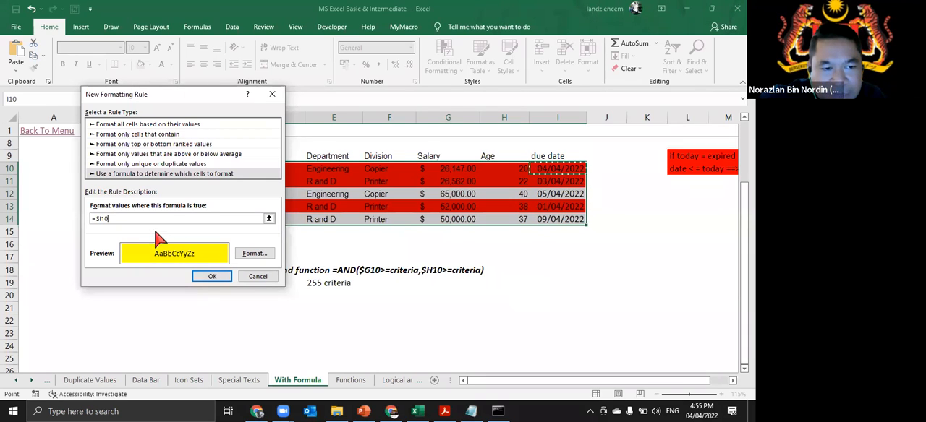
pyautogui.click(94, 219)
pyautogui.write('and(')
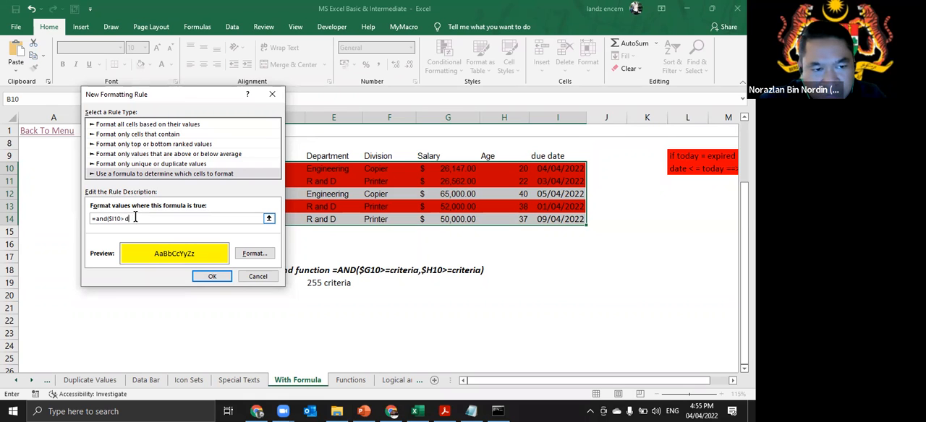
pyautogui.write('evalue')
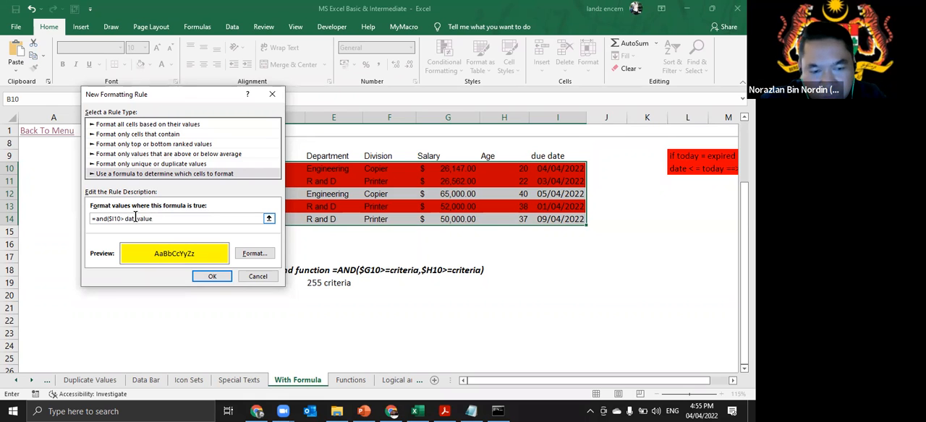
pyautogui.write('("4/4/2022')
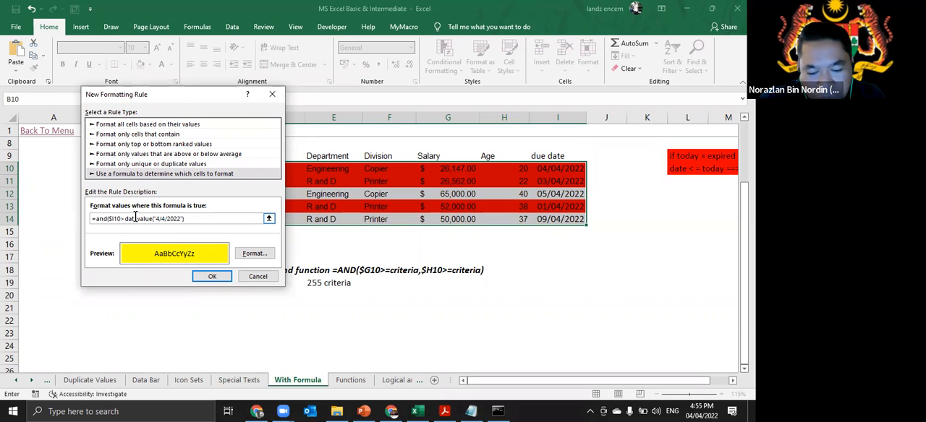
pyautogui.write('"),')
# - Complete the AND formula with the second condition $I10<=datevalue("30/4/2022") and apply the yellow rule to the table rows
pyautogui.click(548, 168)
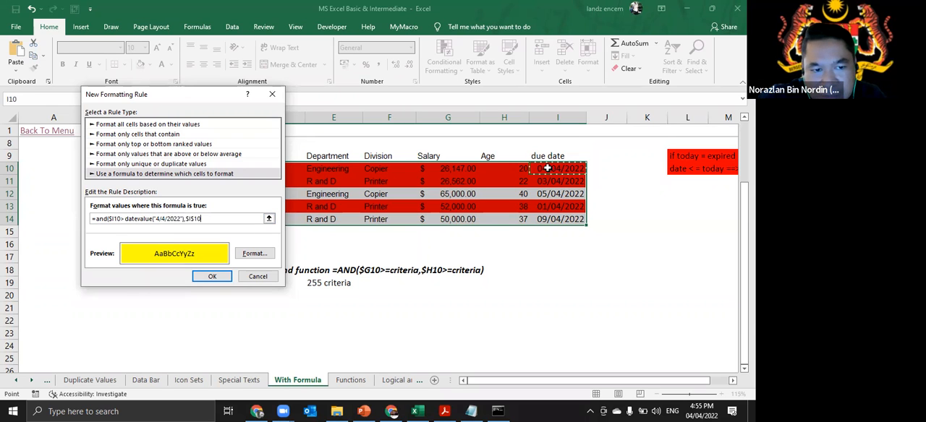
pyautogui.press('F4')
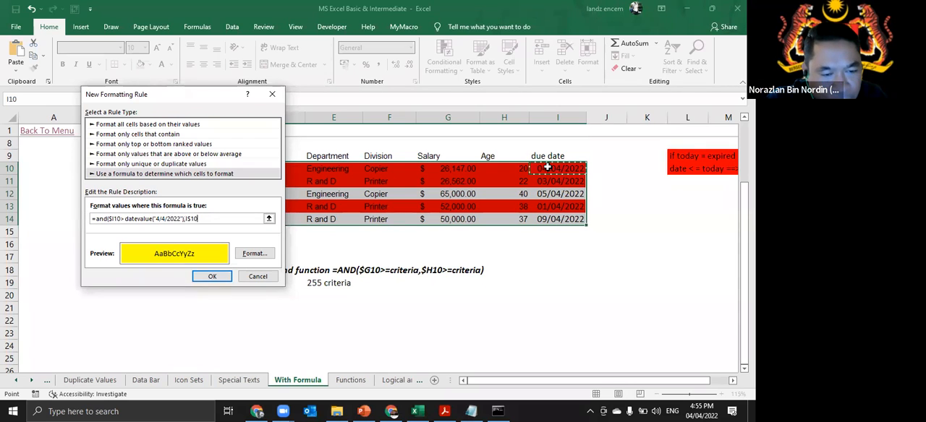
pyautogui.write('<')
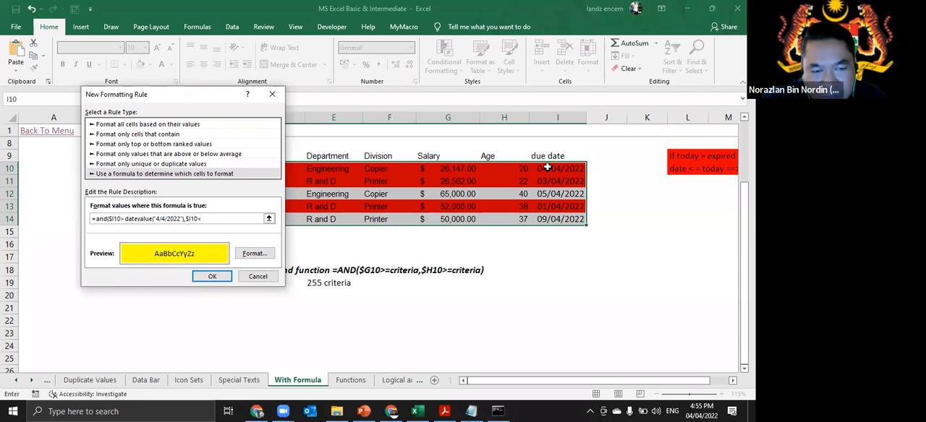
pyautogui.write('=datevalue("3')
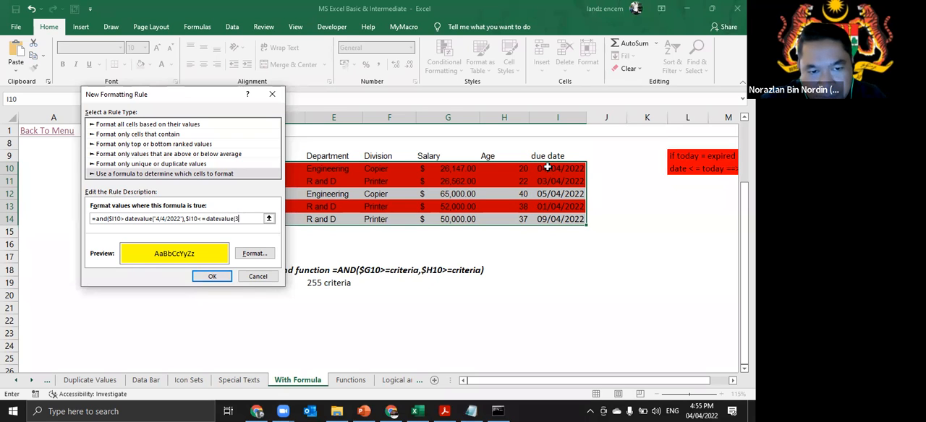
pyautogui.press('BackSpace')
pyautogui.write('30/4/2022')
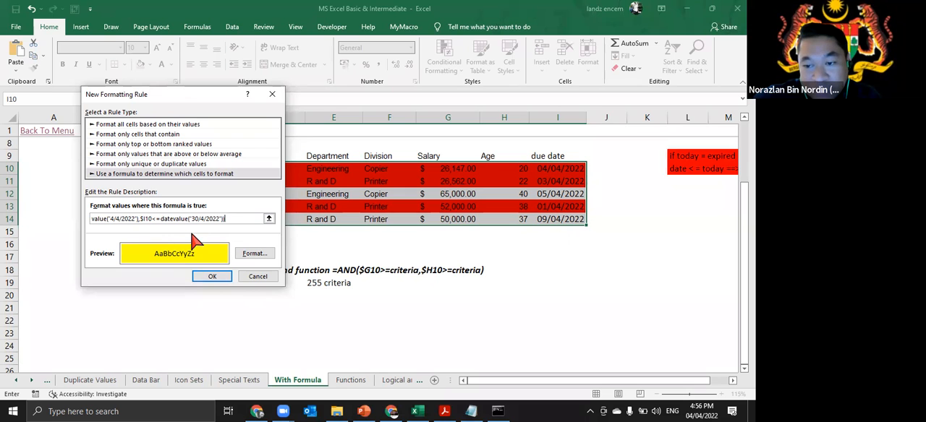
pyautogui.click(224, 277)
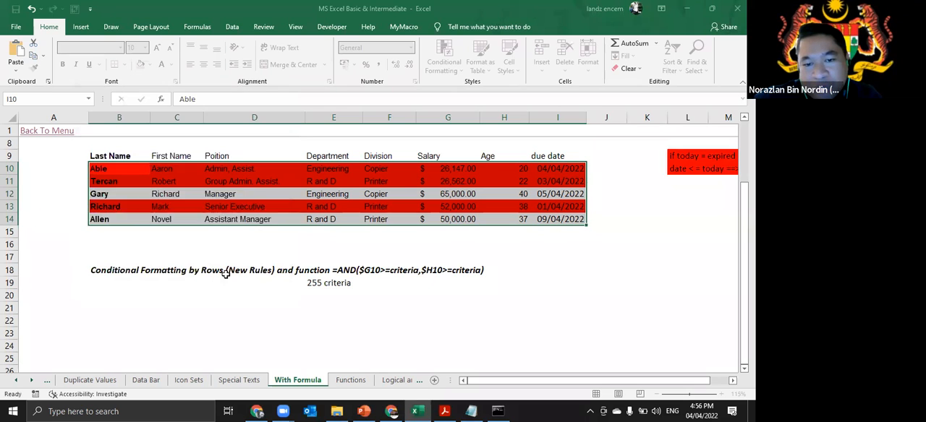
pyautogui.click(494, 327)
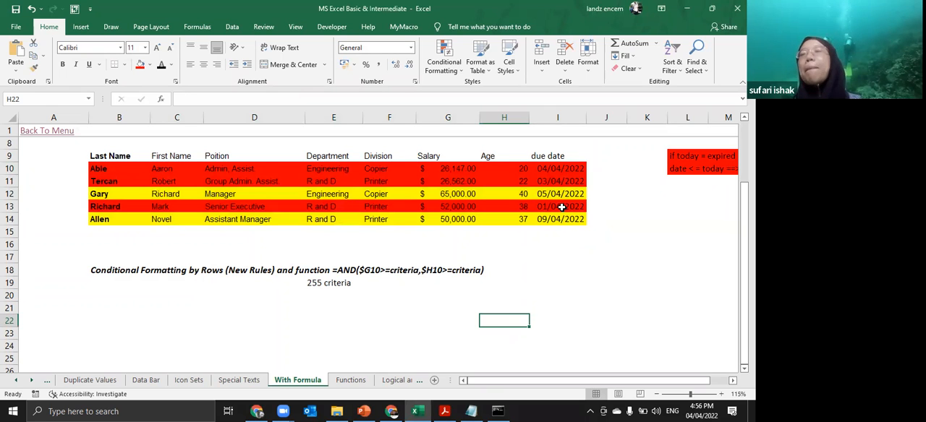
# - Edit the yellow rule for B10:I14, replacing DATEVALUE("4/4/2022") with today() in its first condition, and apply the rule
pyautogui.moveTo(97, 171); pyautogui.dragTo(549, 210)
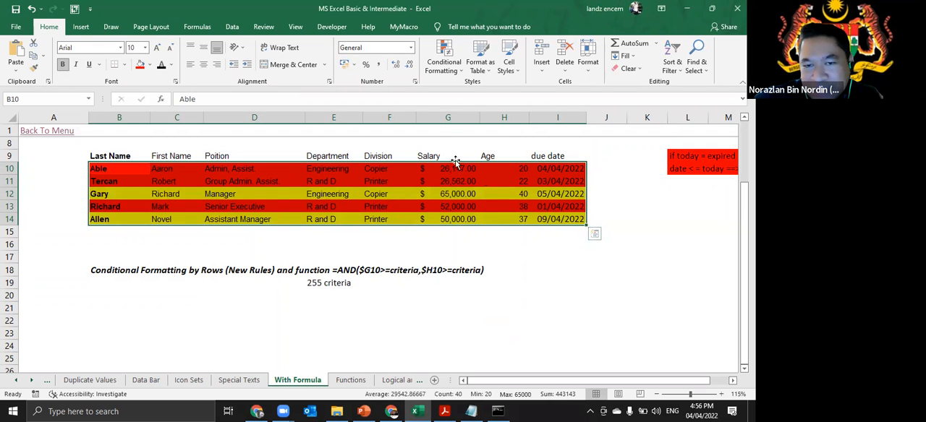
pyautogui.click(450, 72)
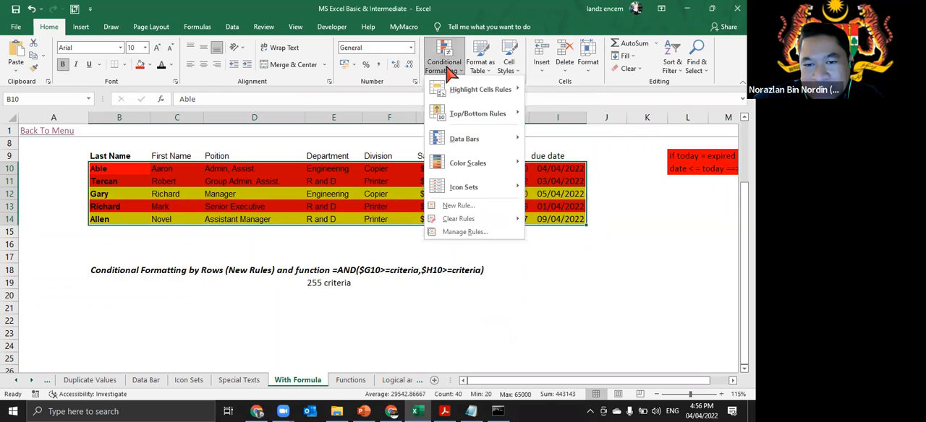
pyautogui.click(486, 233)
pyautogui.click(169, 178)
pyautogui.doubleClick(169, 177)
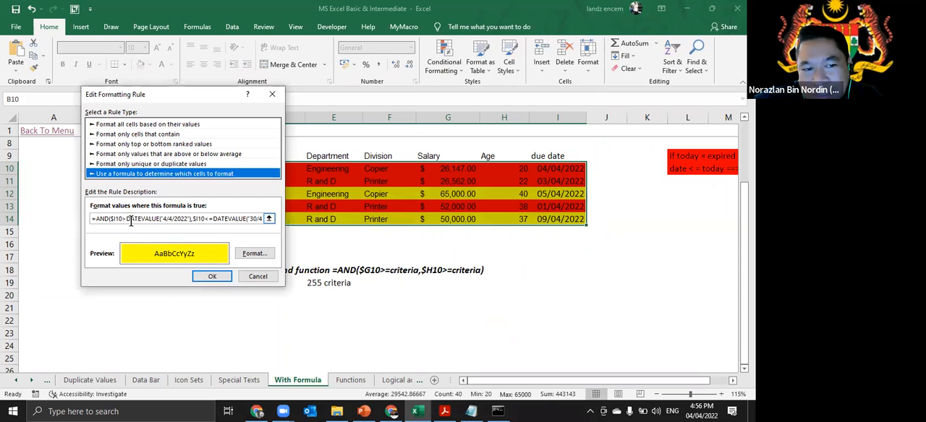
pyautogui.click(186, 218)
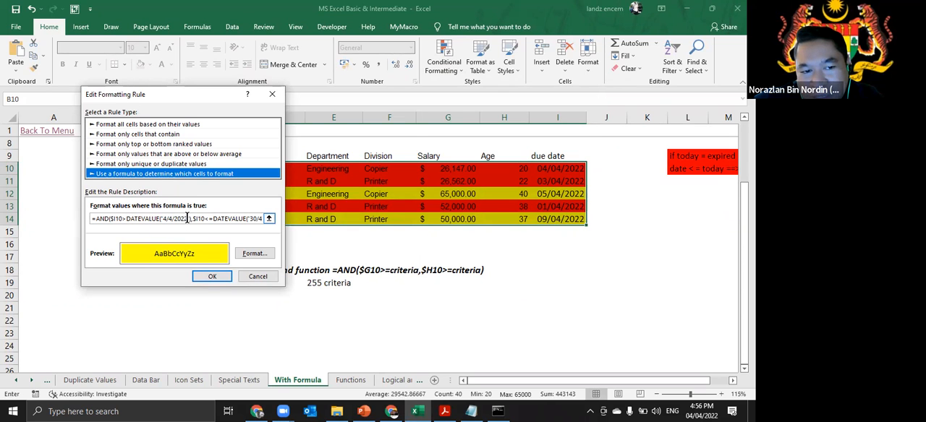
pyautogui.moveTo(187, 219); pyautogui.dragTo(167, 219)
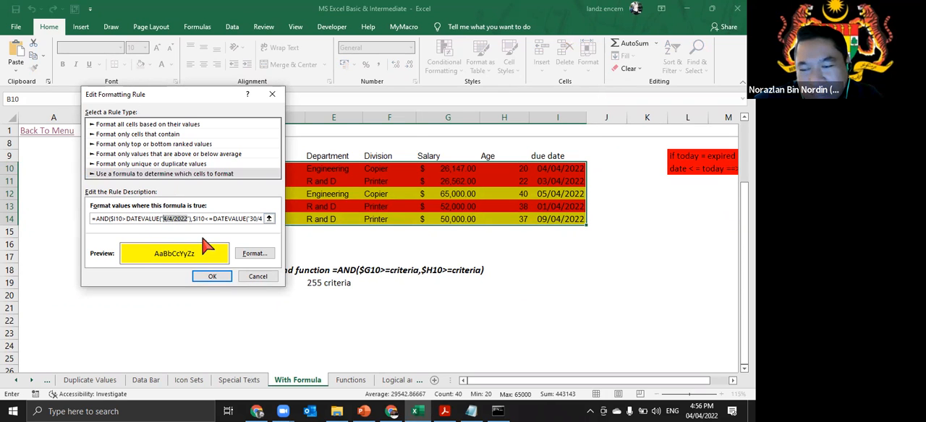
pyautogui.moveTo(128, 221); pyautogui.dragTo(173, 220)
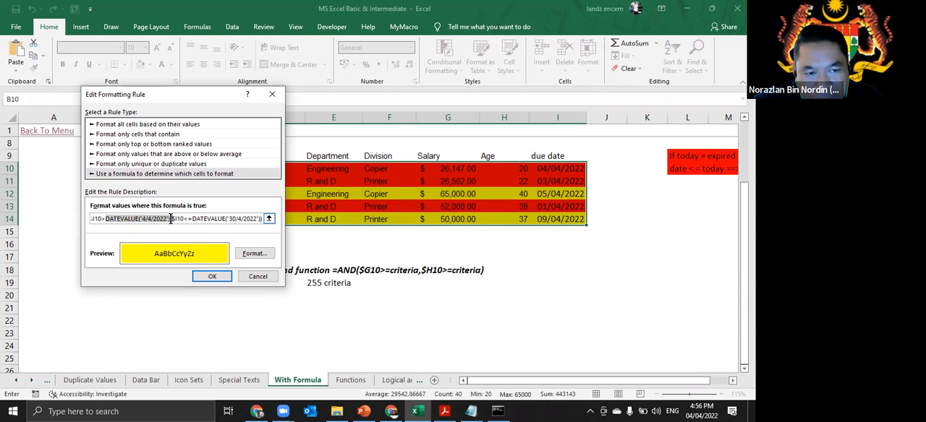
pyautogui.click(172, 220)
pyautogui.press('BackSpace')
pyautogui.press('BackSpace')
pyautogui.press('BackSpace')
pyautogui.press('BackSpace')
pyautogui.press('BackSpace')
pyautogui.press('BackSpace')
pyautogui.press('BackSpace')
pyautogui.press('BackSpace')
pyautogui.press('BackSpace')
pyautogui.press('BackSpace')
pyautogui.press('BackSpace')
pyautogui.press('BackSpace')
pyautogui.press('BackSpace')
pyautogui.press('BackSpace')
pyautogui.press('BackSpace')
pyautogui.press('BackSpace')
pyautogui.press('BackSpace')
pyautogui.press('BackSpace')
pyautogui.press('BackSpace')
pyautogui.press('BackSpace')
pyautogui.press('BackSpace')
pyautogui.press('BackSpace')
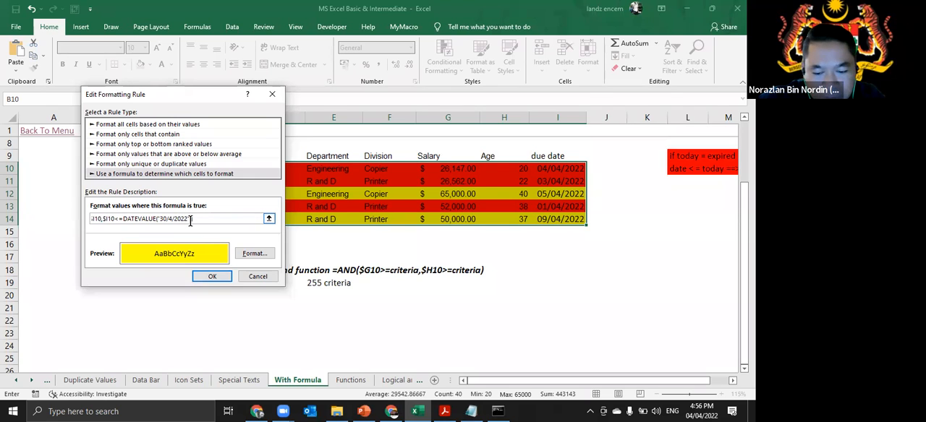
pyautogui.write('>')
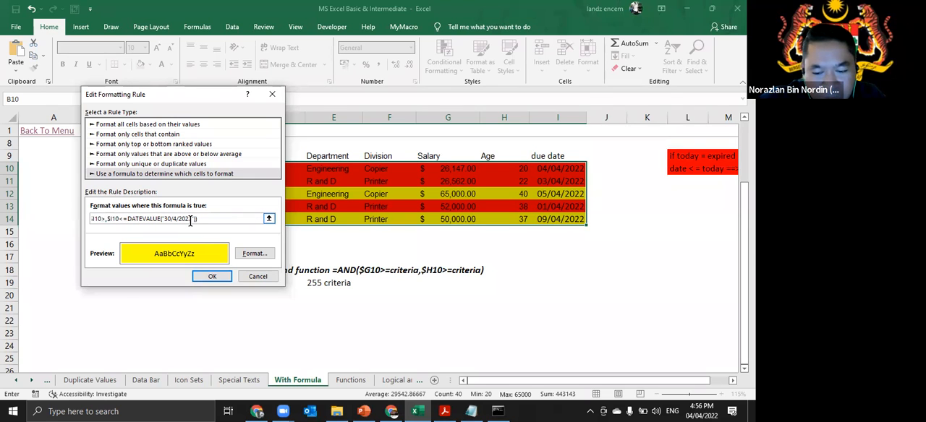
pyautogui.write('today()')
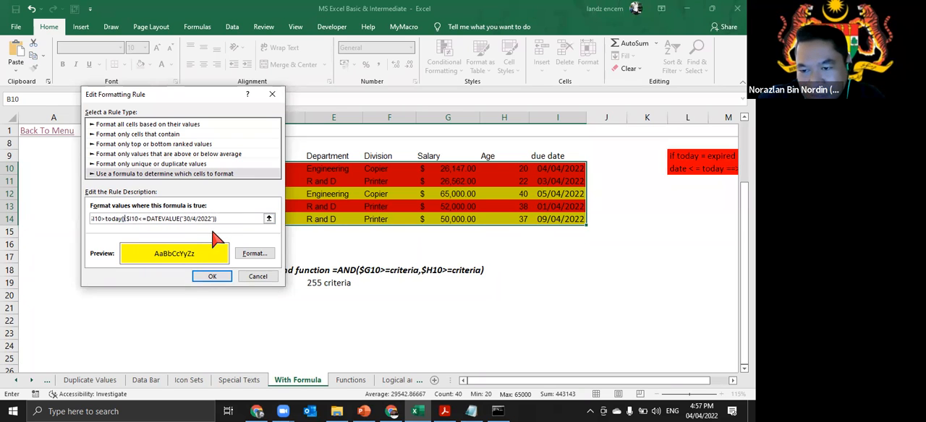
pyautogui.click(217, 278)
pyautogui.click(319, 259)
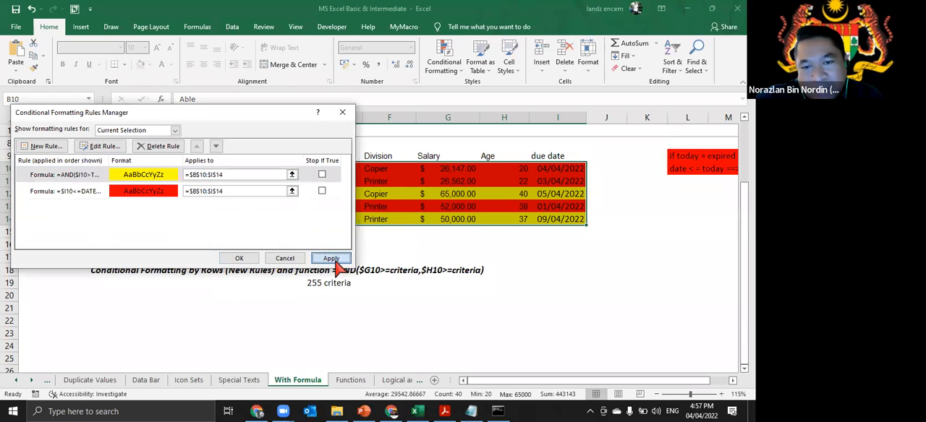
pyautogui.click(238, 258)
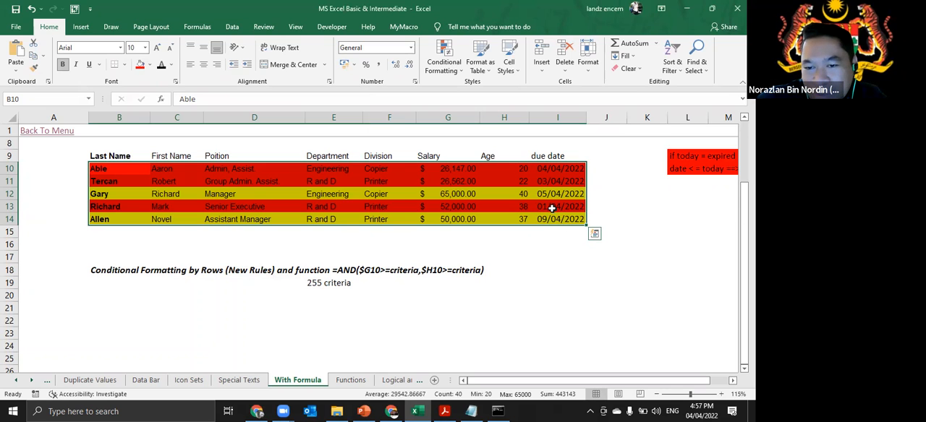
# - Change the due date in cell I10 to 14/04/2022 to test the yellow rule
pyautogui.click(554, 208)
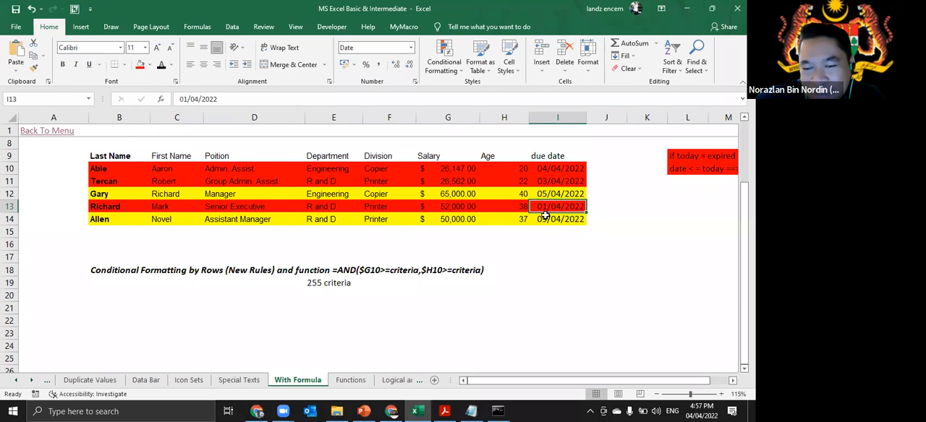
pyautogui.doubleClick(547, 171)
pyautogui.press('BackSpace')
pyautogui.write('1')
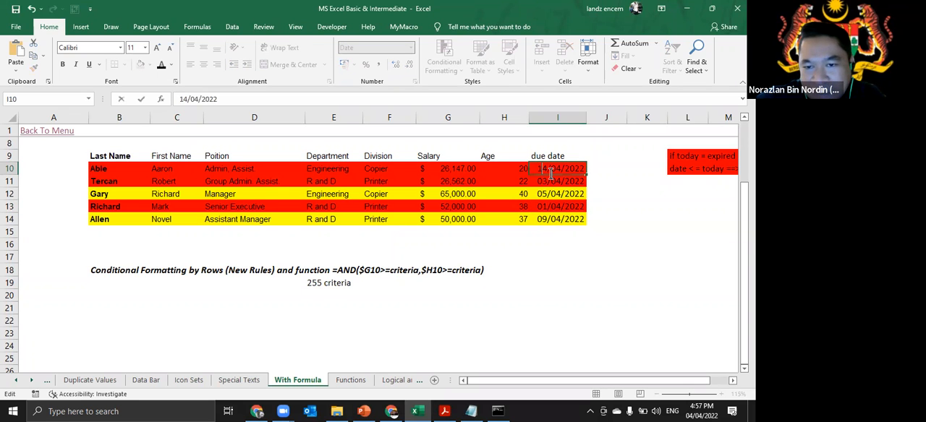
pyautogui.press('Return')
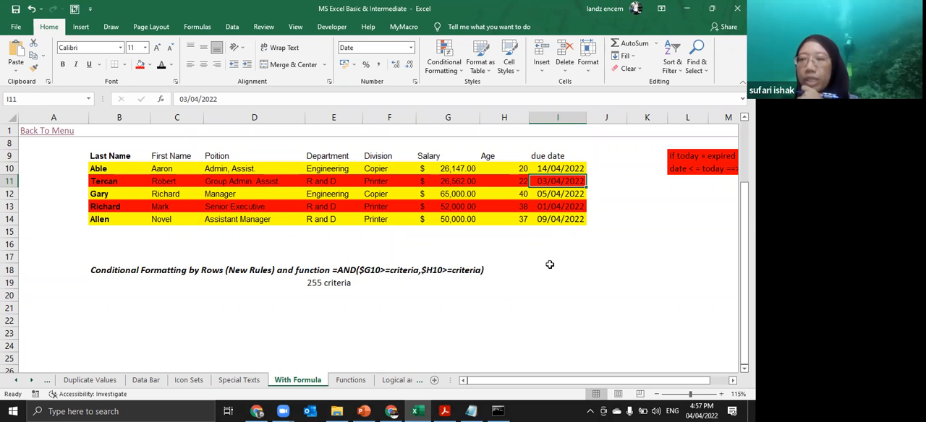
# - Reopen the yellow conditional formatting rule of the employee table and select its whole formula for review
pyautogui.click(443, 63)
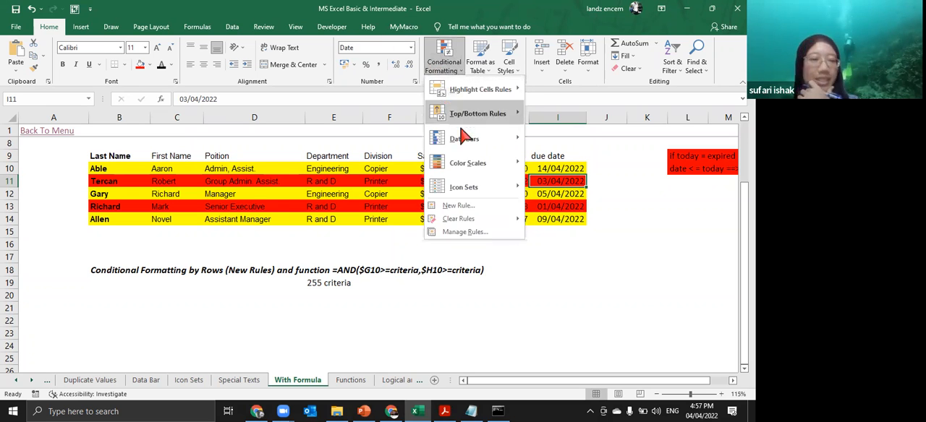
pyautogui.click(477, 232)
pyautogui.click(139, 176)
pyautogui.doubleClick(124, 177)
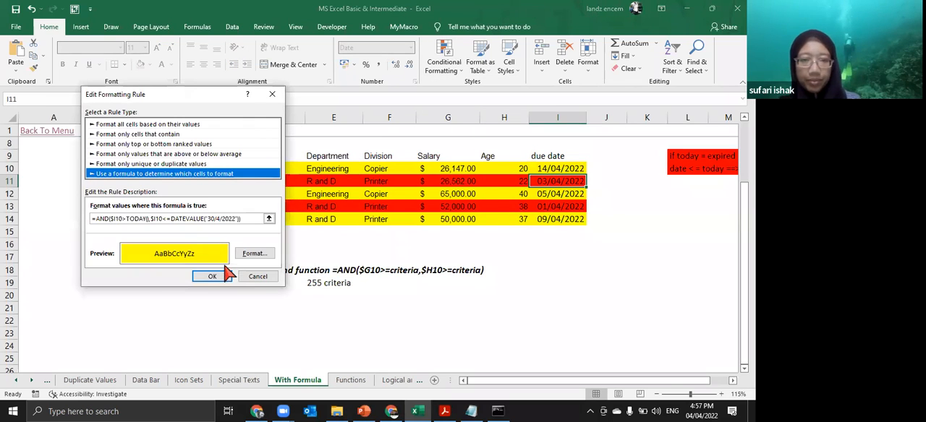
pyautogui.click(247, 219)
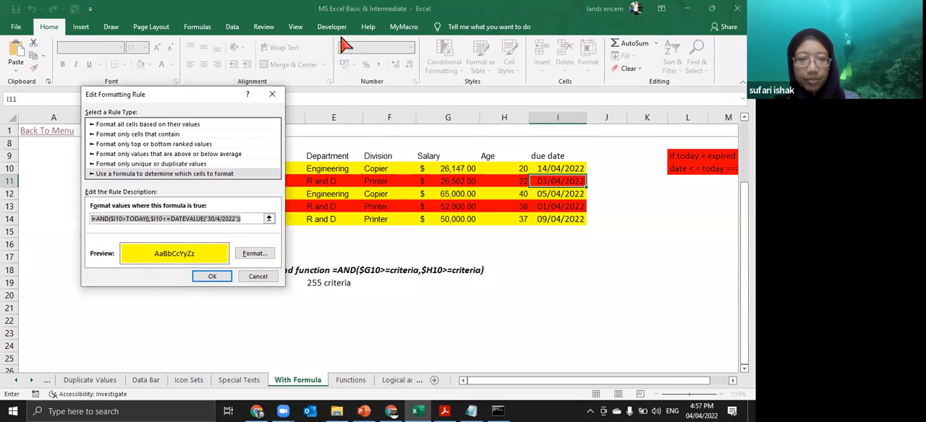
pyautogui.click(310, 217)
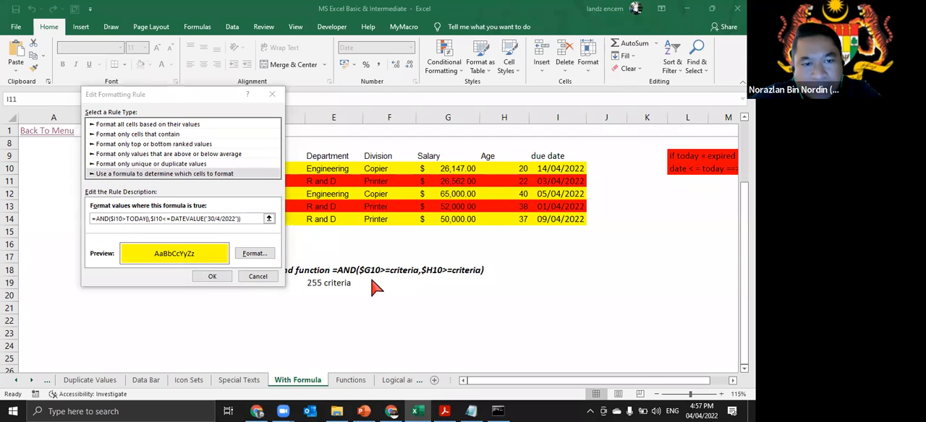